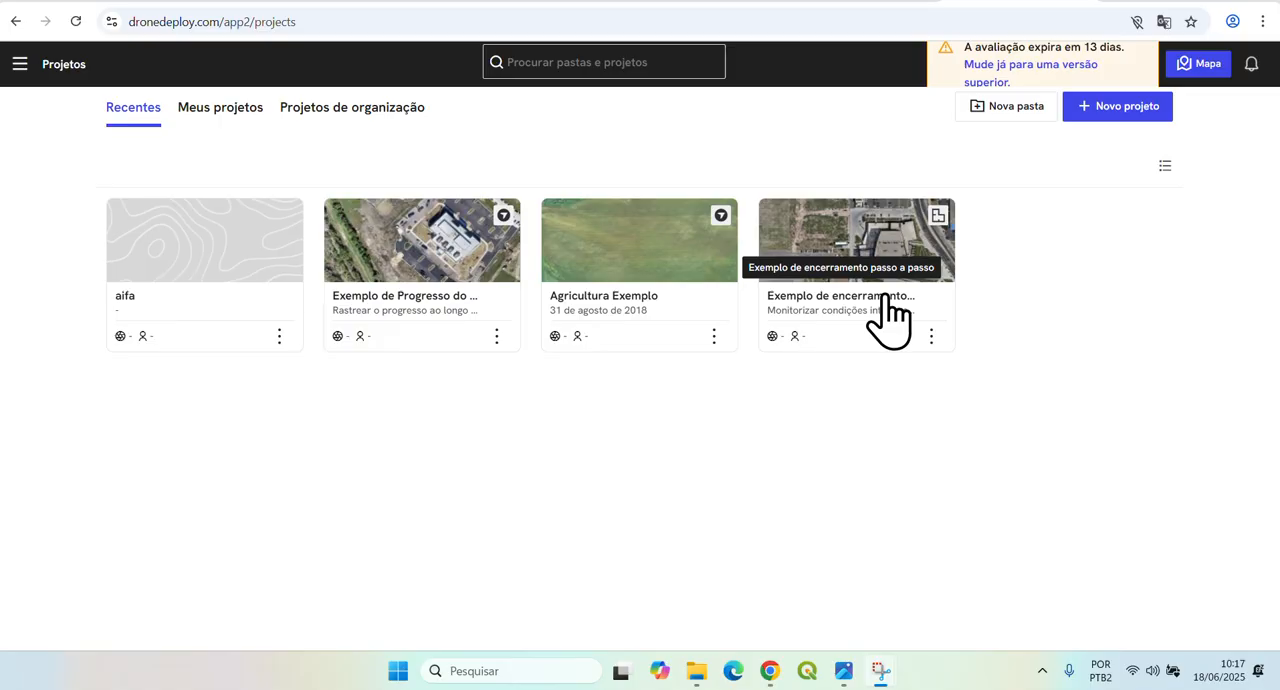
Start a new project and find Macapá, Amapá, Brasil as its location on the map.
left_click(1124, 116)
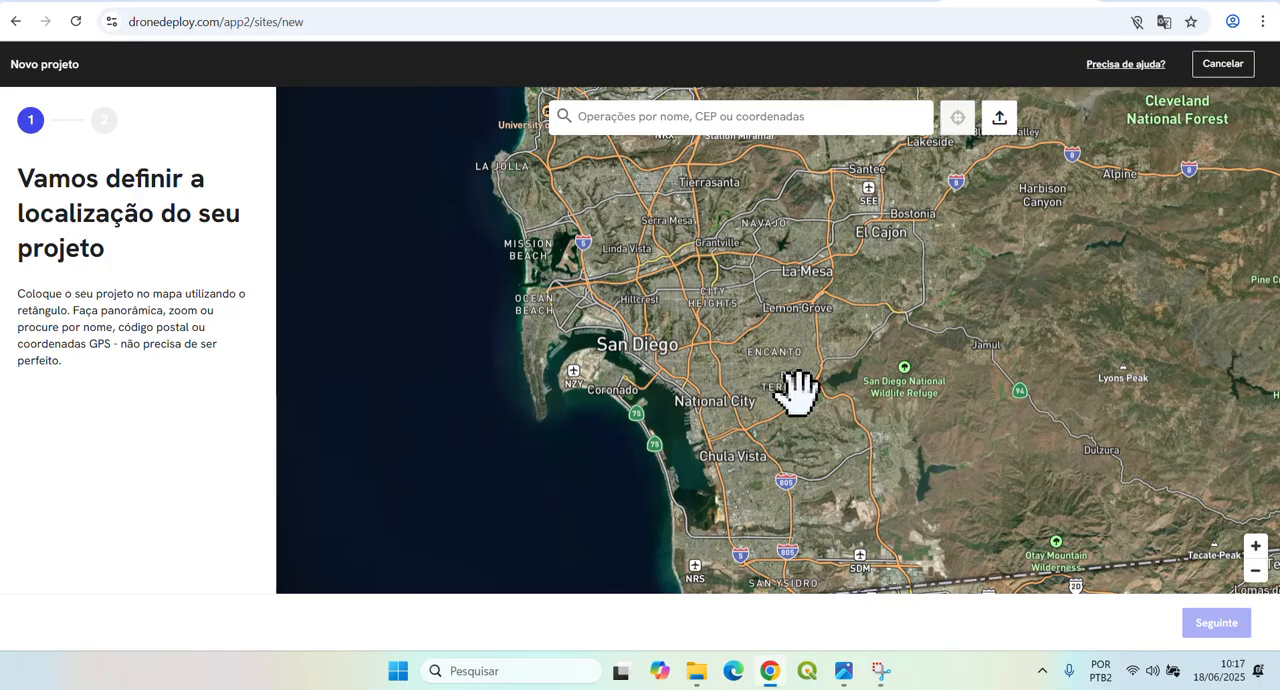
scroll(797, 392, "down", 2)
scroll(797, 392, "down", 4)
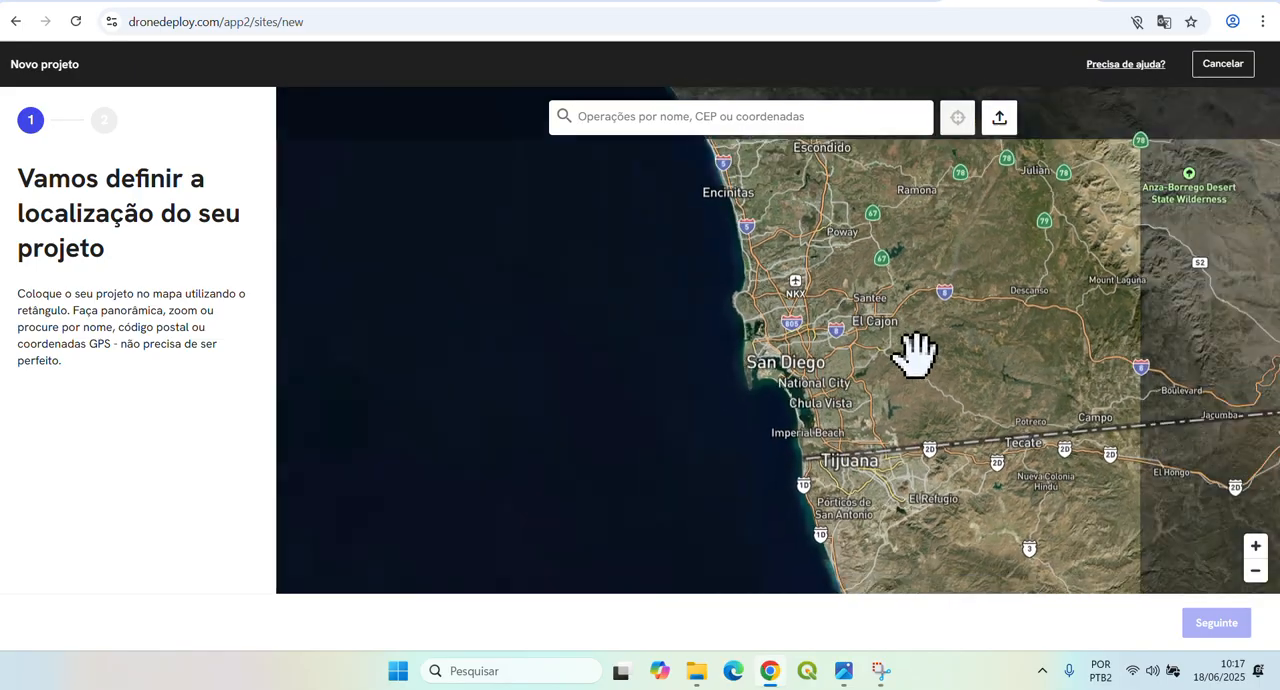
scroll(945, 375, "down", 5)
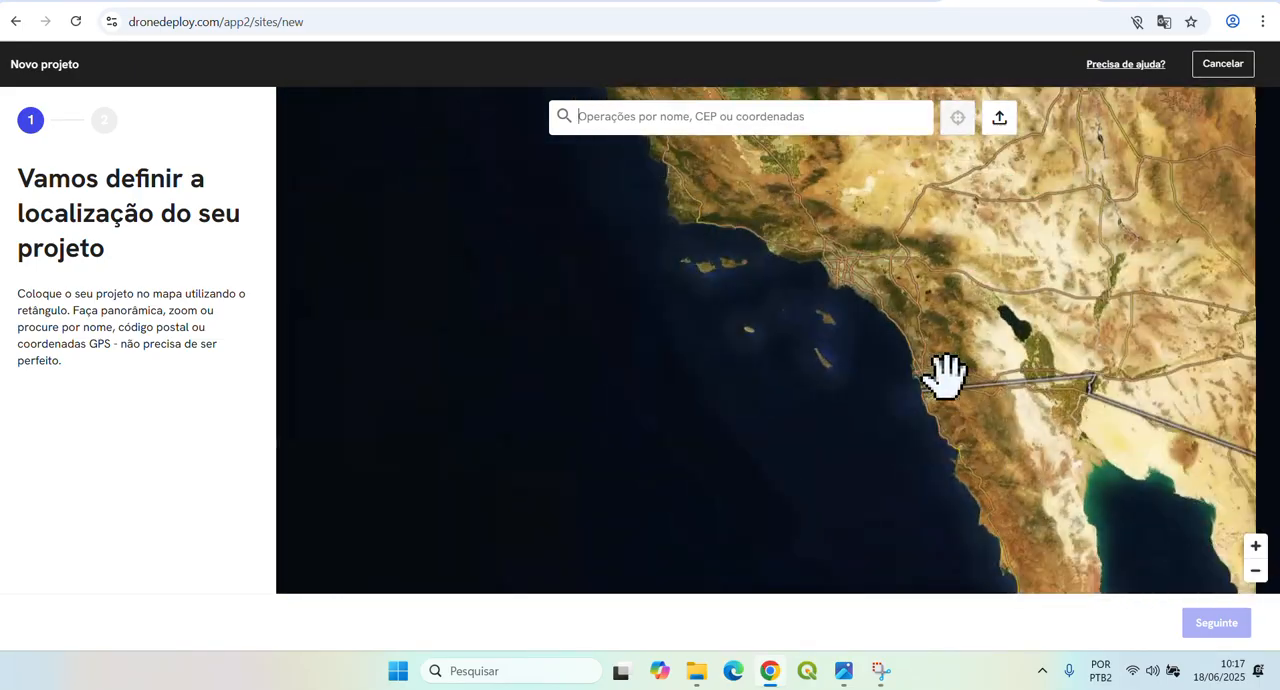
scroll(955, 322, "down", 2)
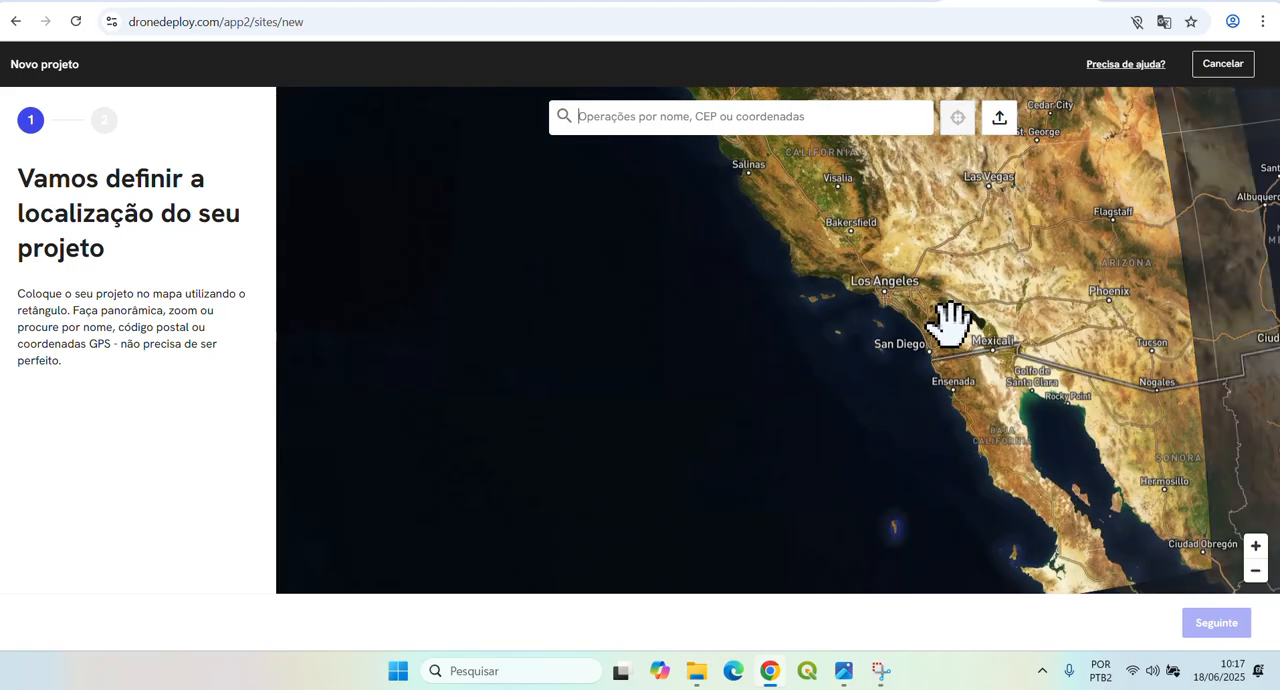
left_click_drag(1069, 400, 752, 268)
left_click_drag(985, 445, 785, 205)
left_click_drag(955, 485, 690, 285)
left_click_drag(1115, 440, 686, 314)
left_click_drag(1110, 390, 623, 334)
left_click_drag(801, 393, 723, 366)
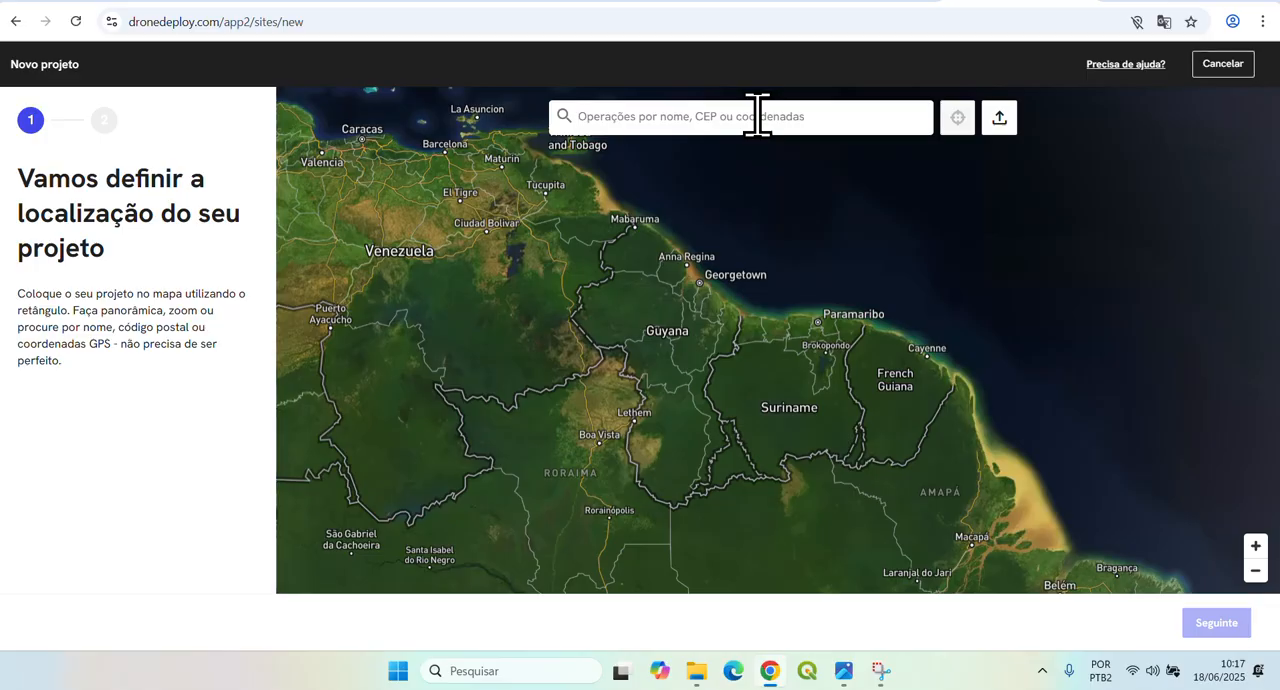
type("maca")
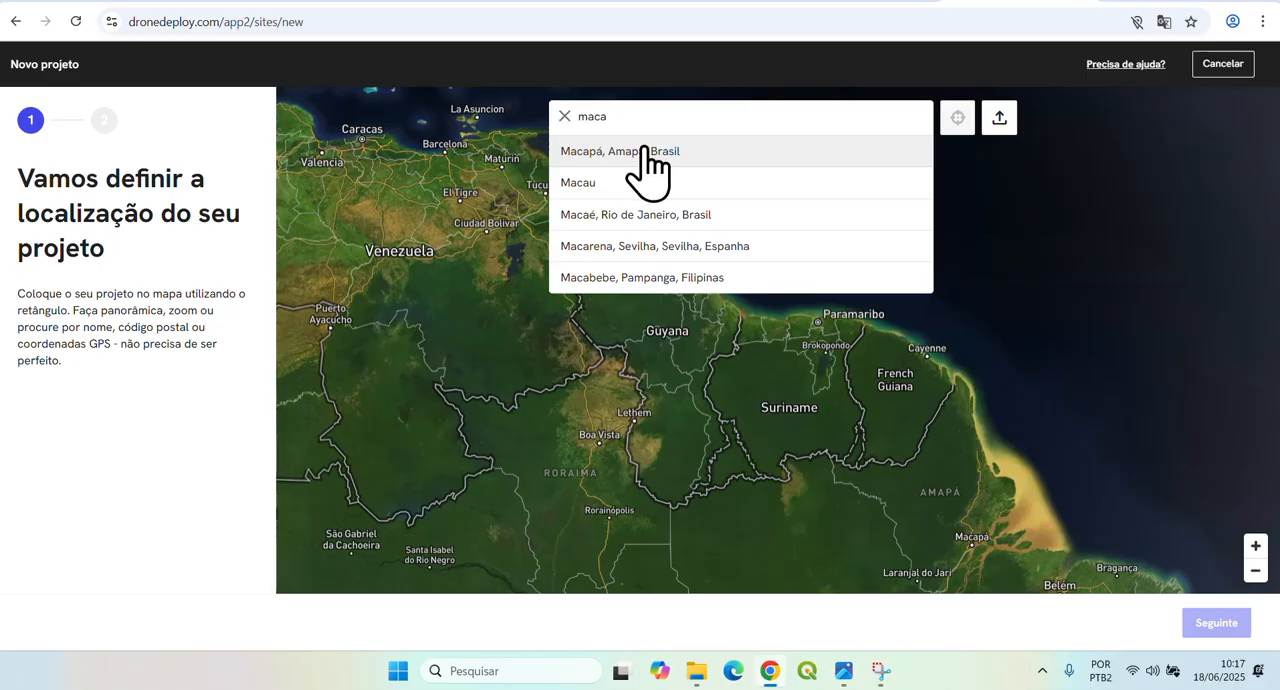
left_click(612, 145)
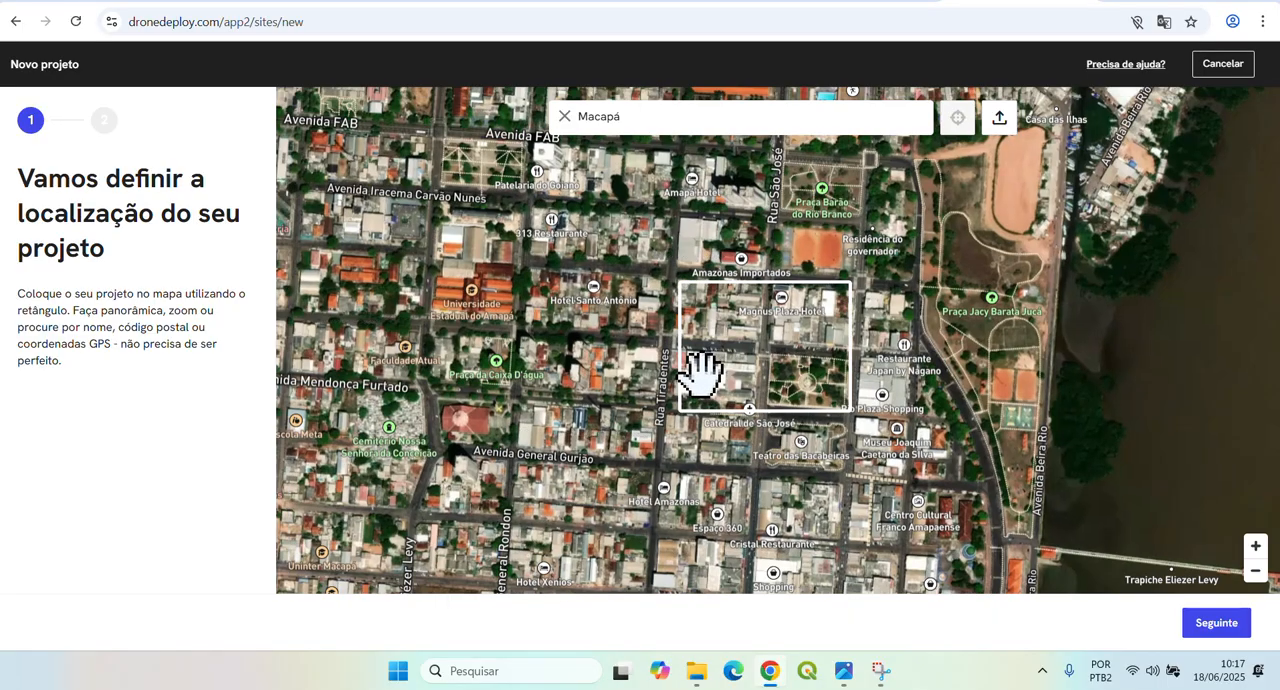
Frame the orange-roofed buildings at the corner of Rodovia Duca Serra and Rua Ranolfe Gato as the project location and continue to the project details.
scroll(700, 372, "down", 5)
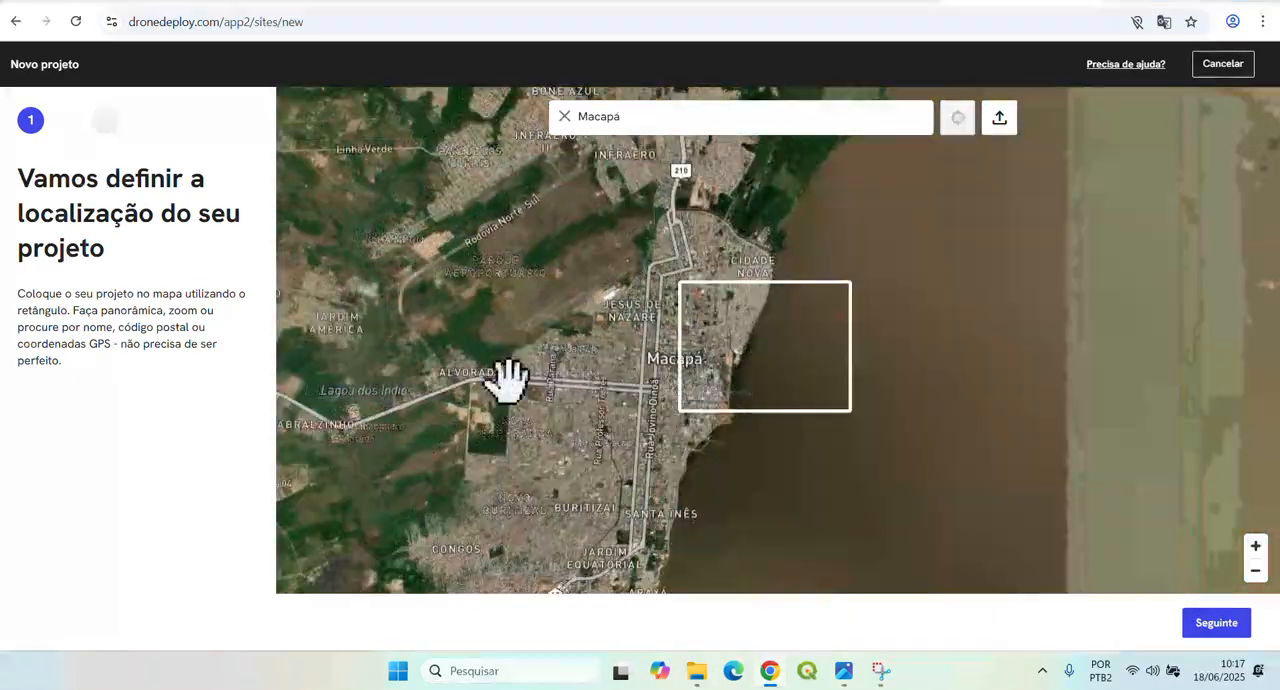
left_click_drag(507, 382, 869, 394)
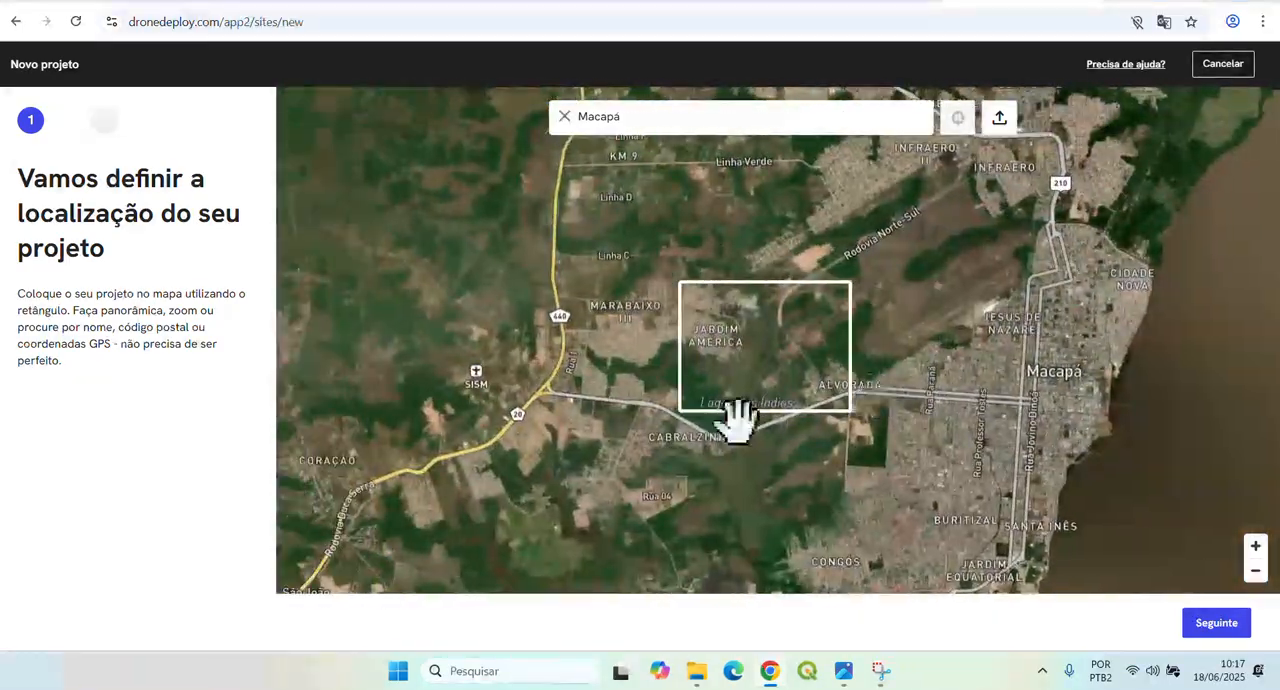
scroll(688, 434, "down", 3)
left_click_drag(585, 447, 884, 455)
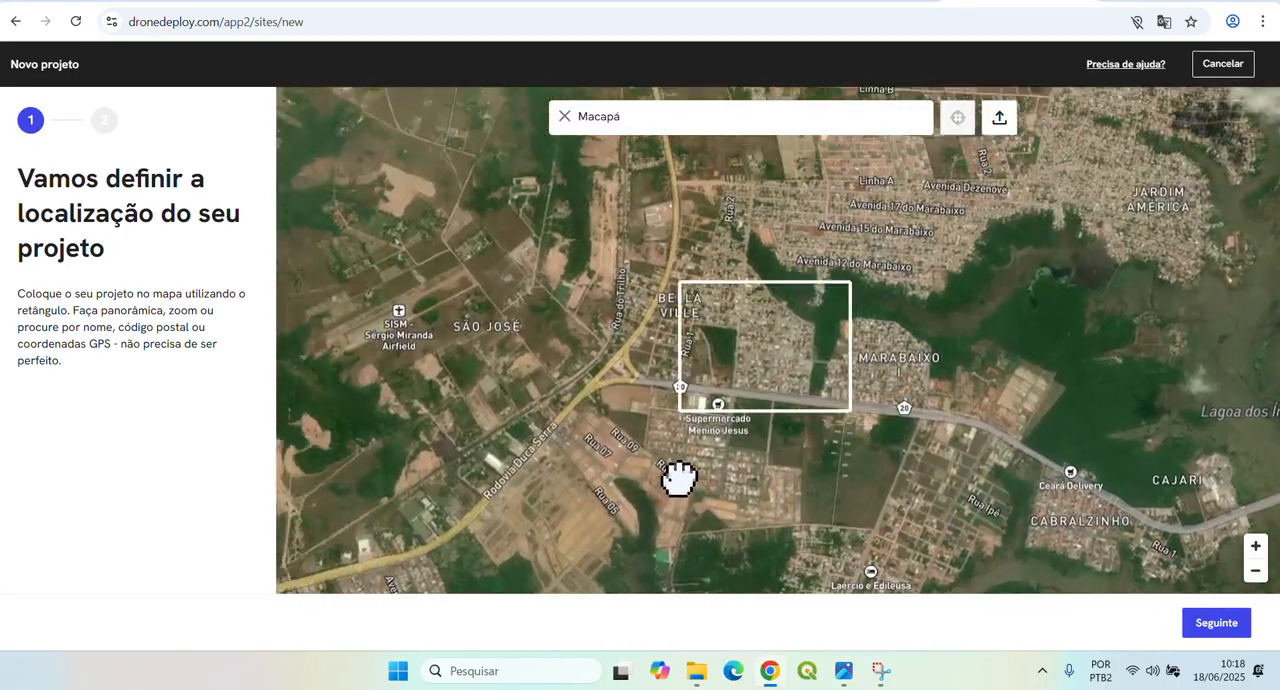
scroll(903, 340, "up", 2)
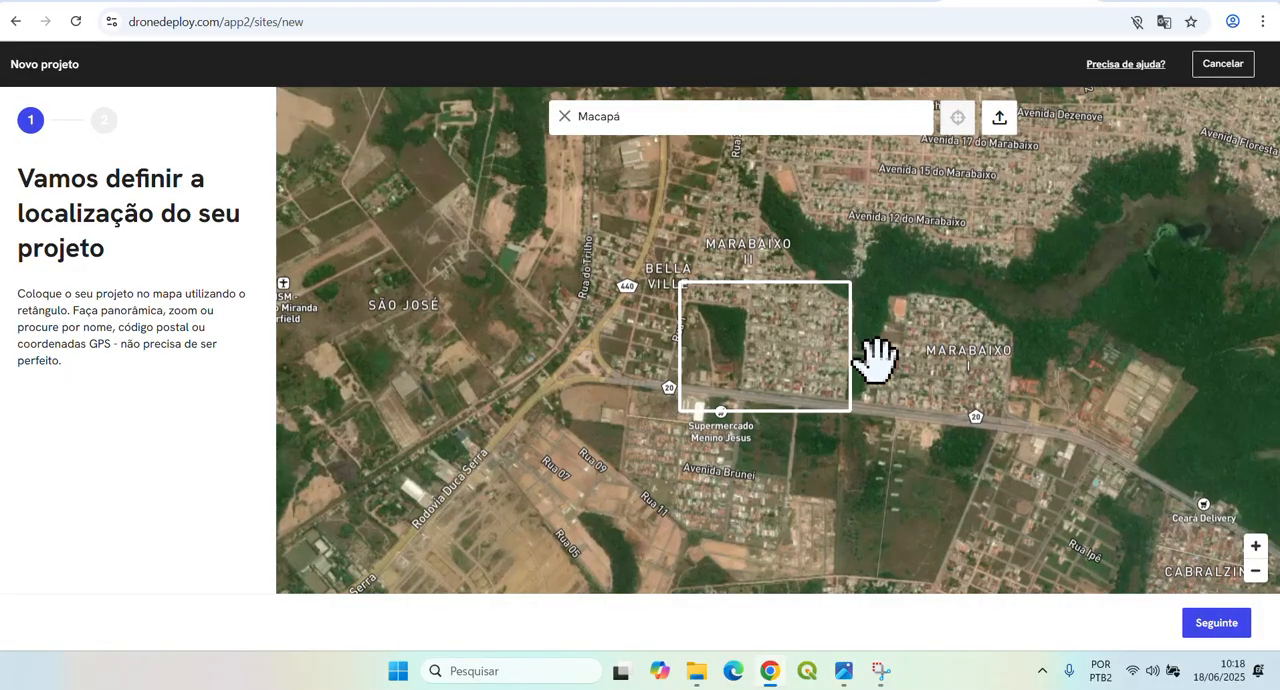
scroll(877, 355, "up", 3)
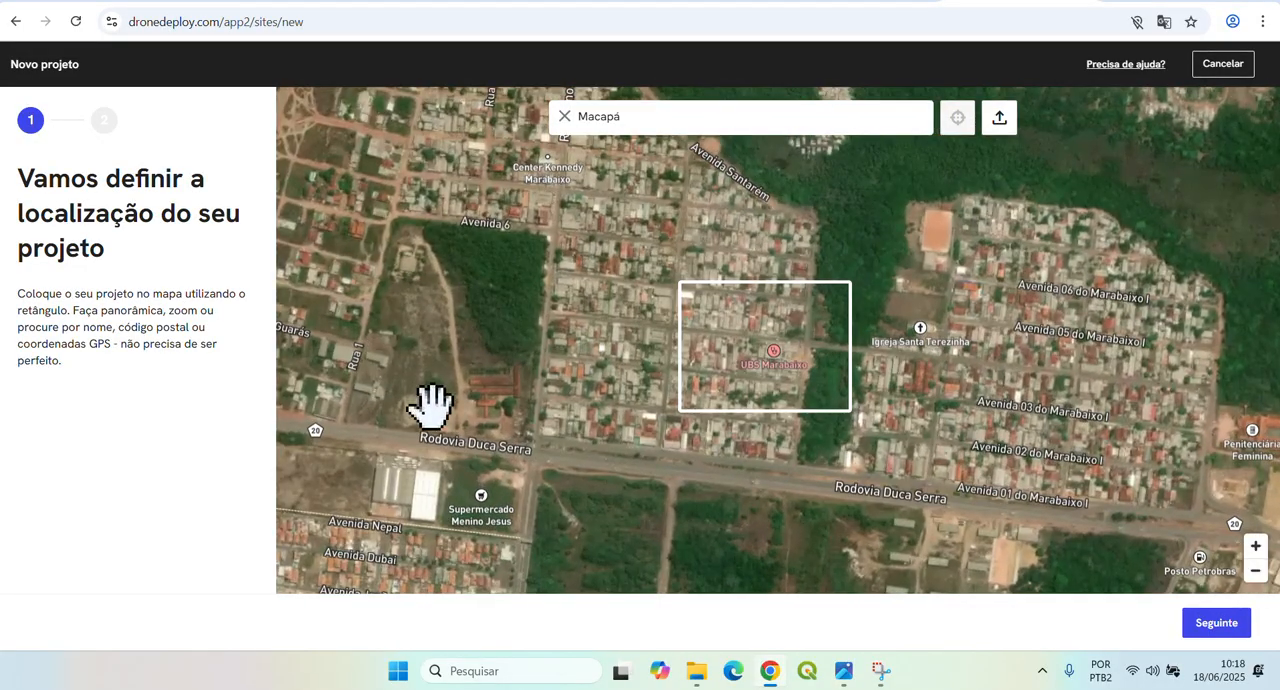
left_click_drag(430, 405, 706, 386)
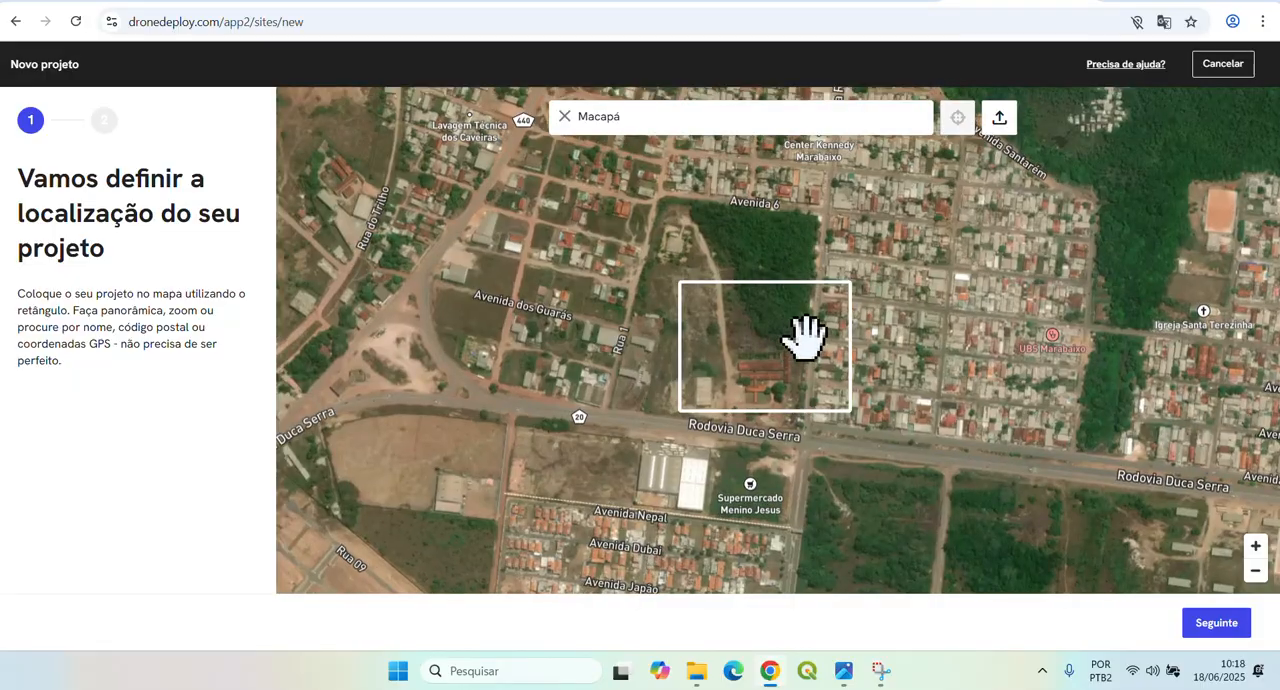
scroll(804, 339, "up", 3)
left_click_drag(909, 352, 994, 294)
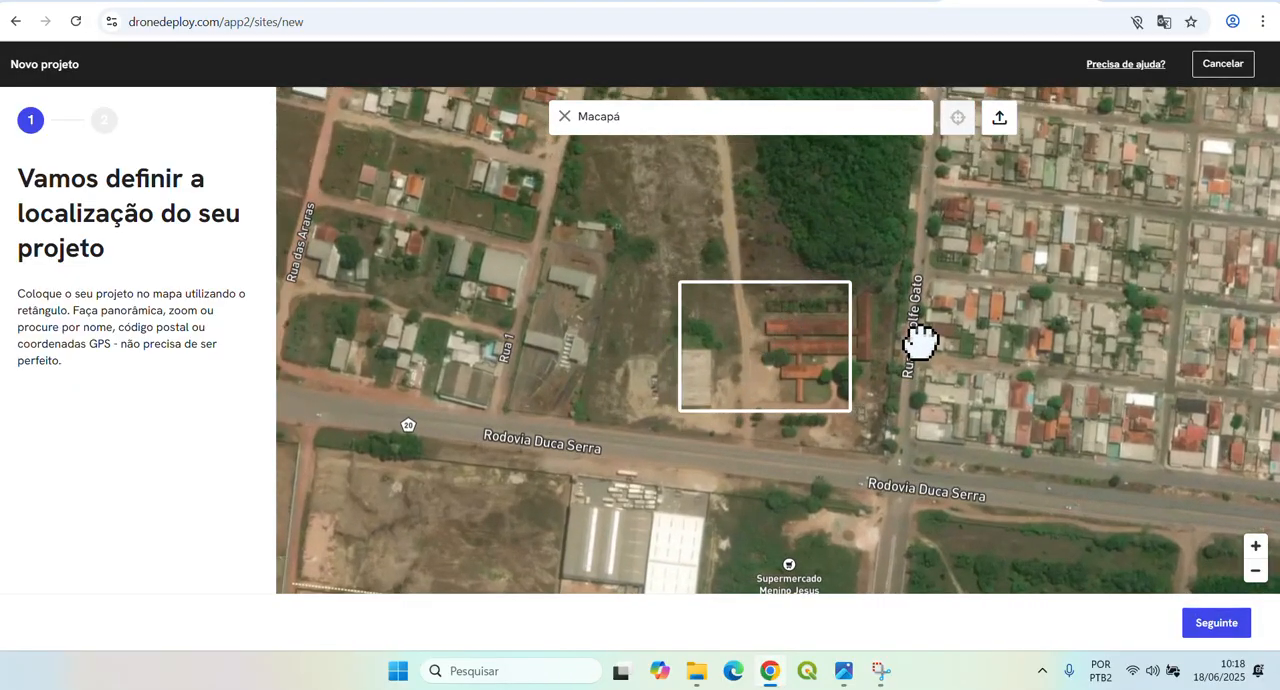
left_click_drag(920, 338, 880, 322)
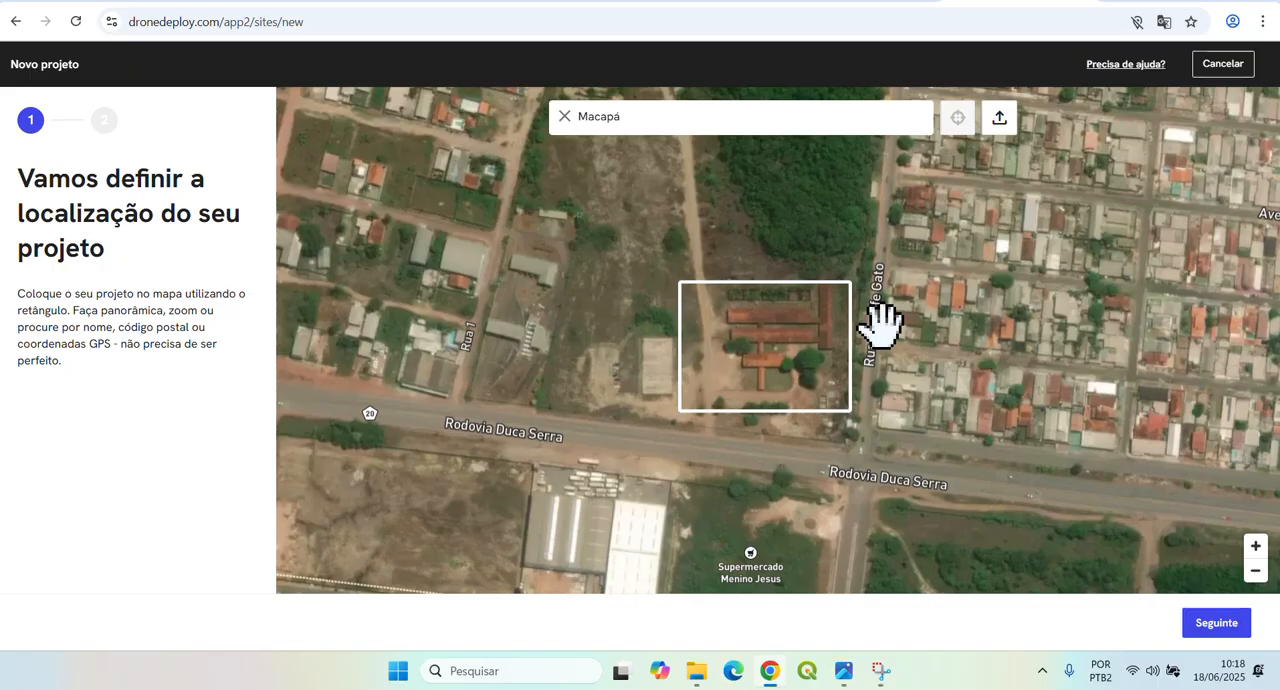
left_click(1216, 623)
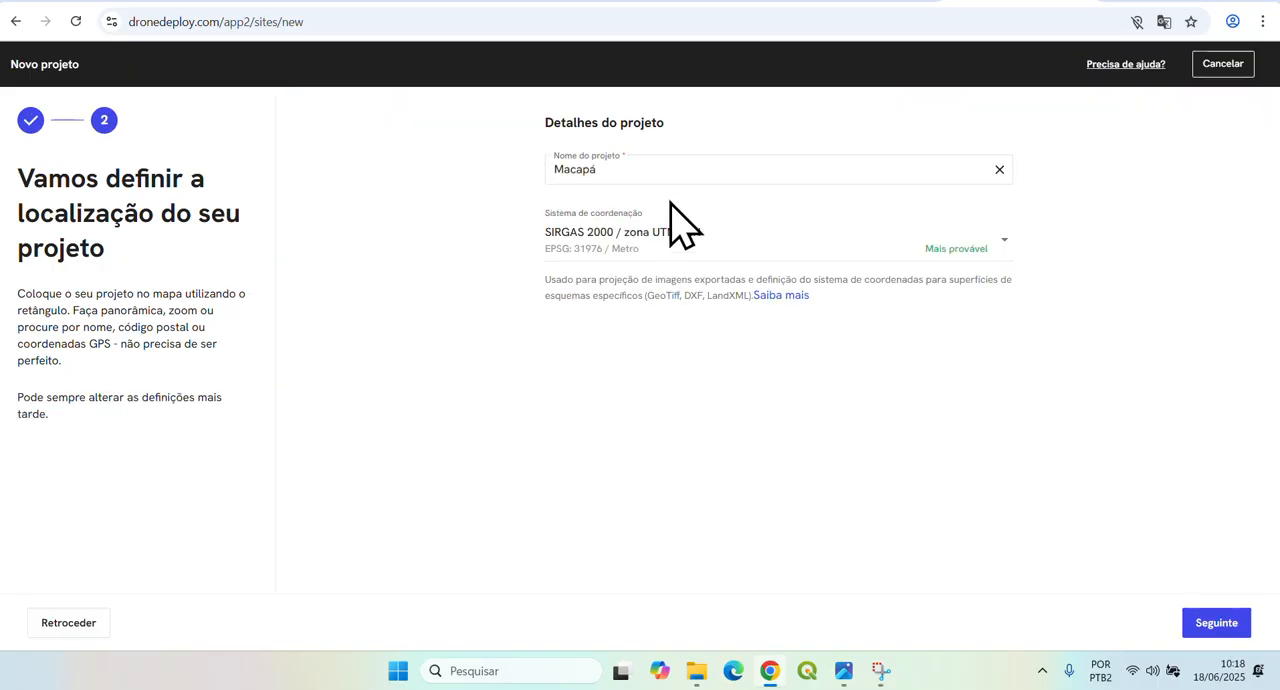
Name the project aula3, keep the SIRGAS 2000 / UTM 22N coordinate system, and create it.
left_click(631, 168)
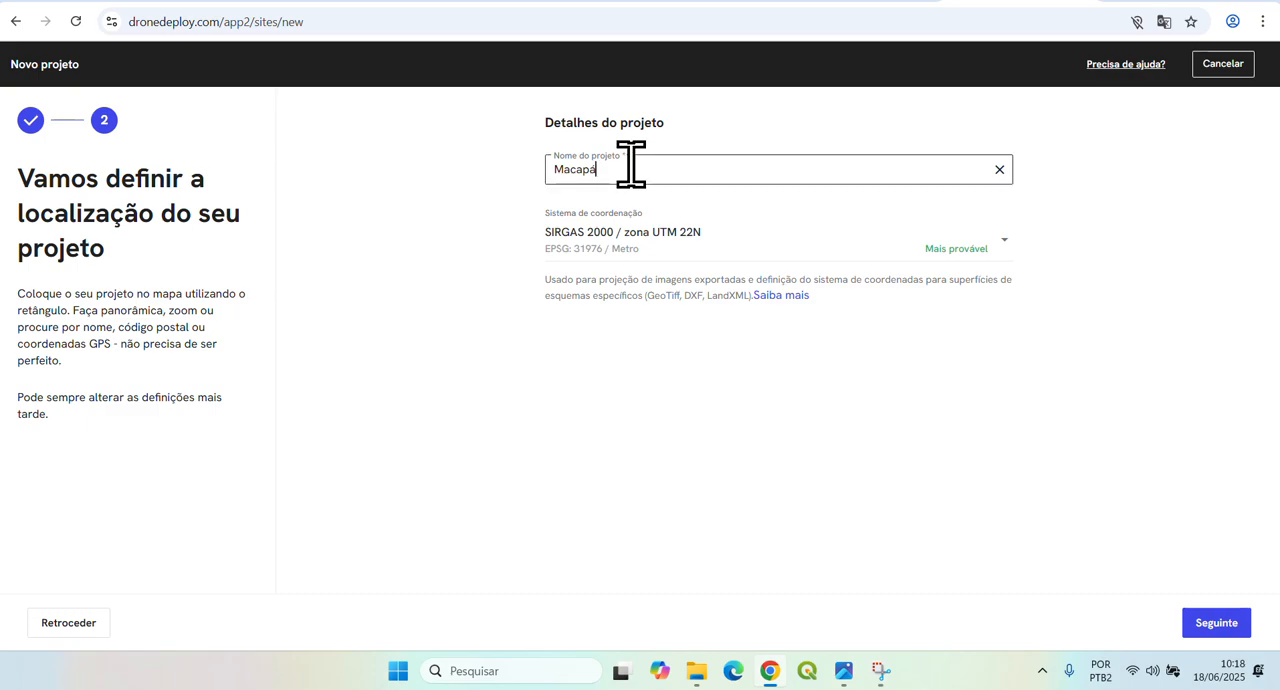
left_click_drag(631, 168, 540, 176)
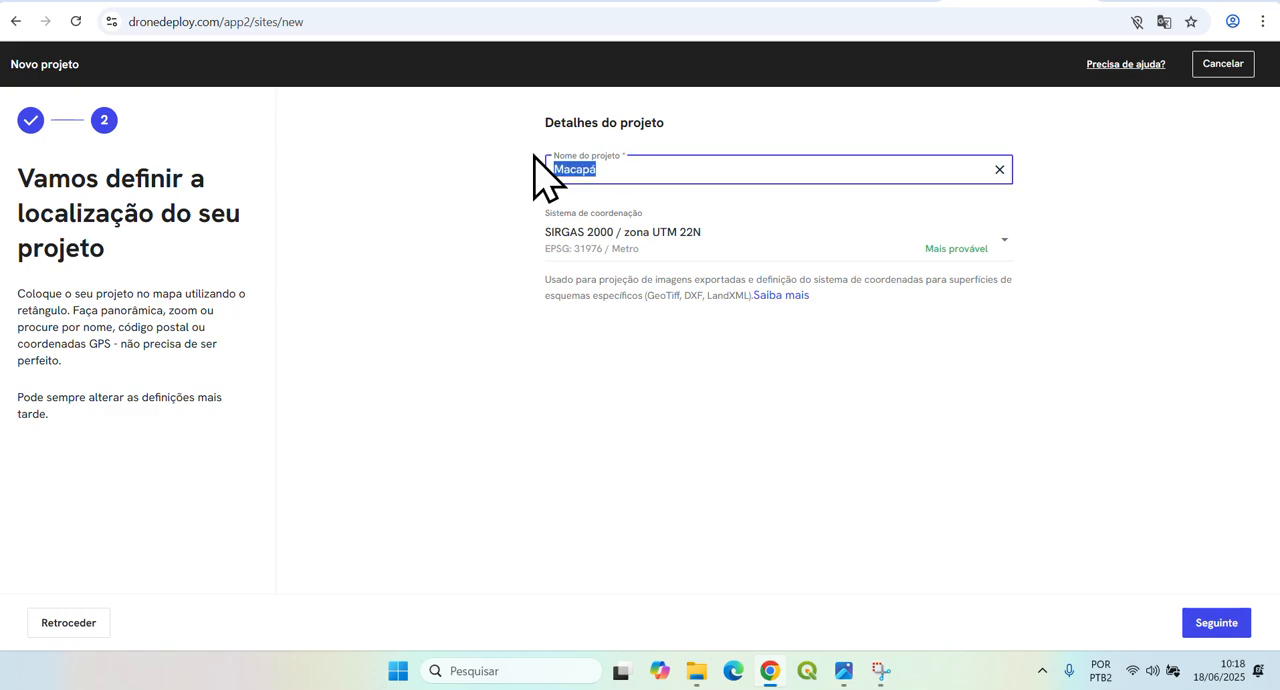
type("aula3")
left_click(1205, 625)
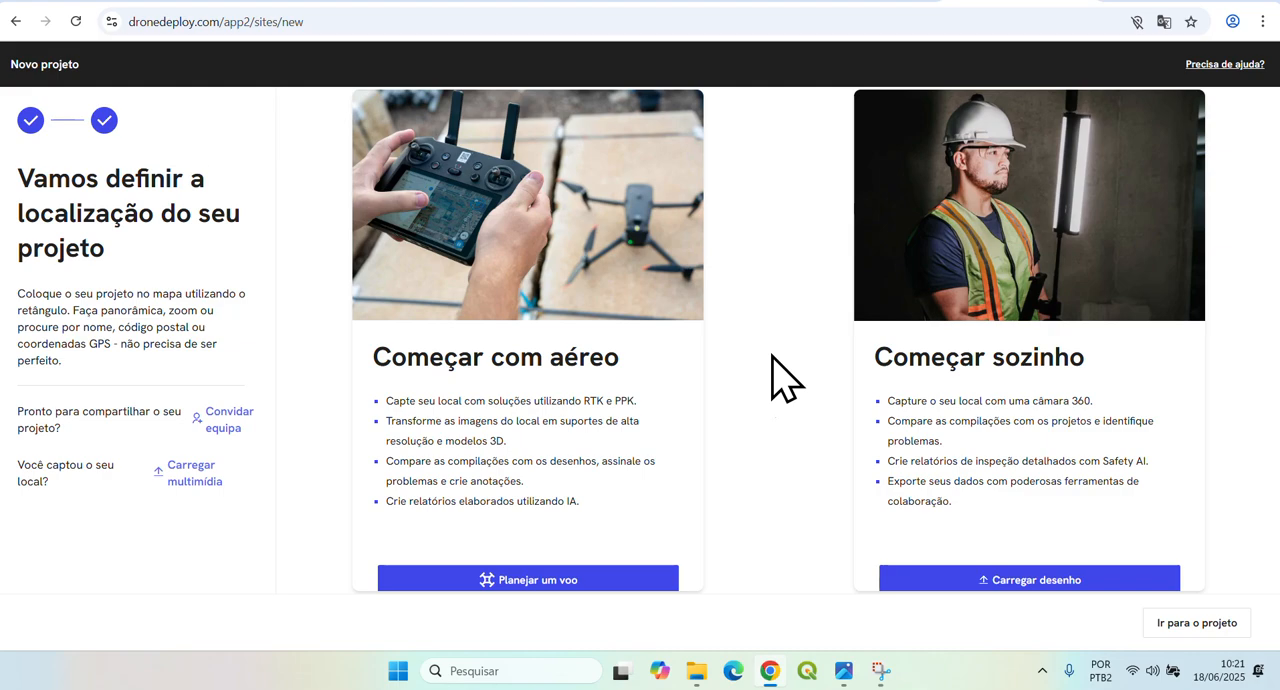
Start planning an aerial flight over the orange-roofed buildings and create a Padrão map and model plan.
left_click(567, 580)
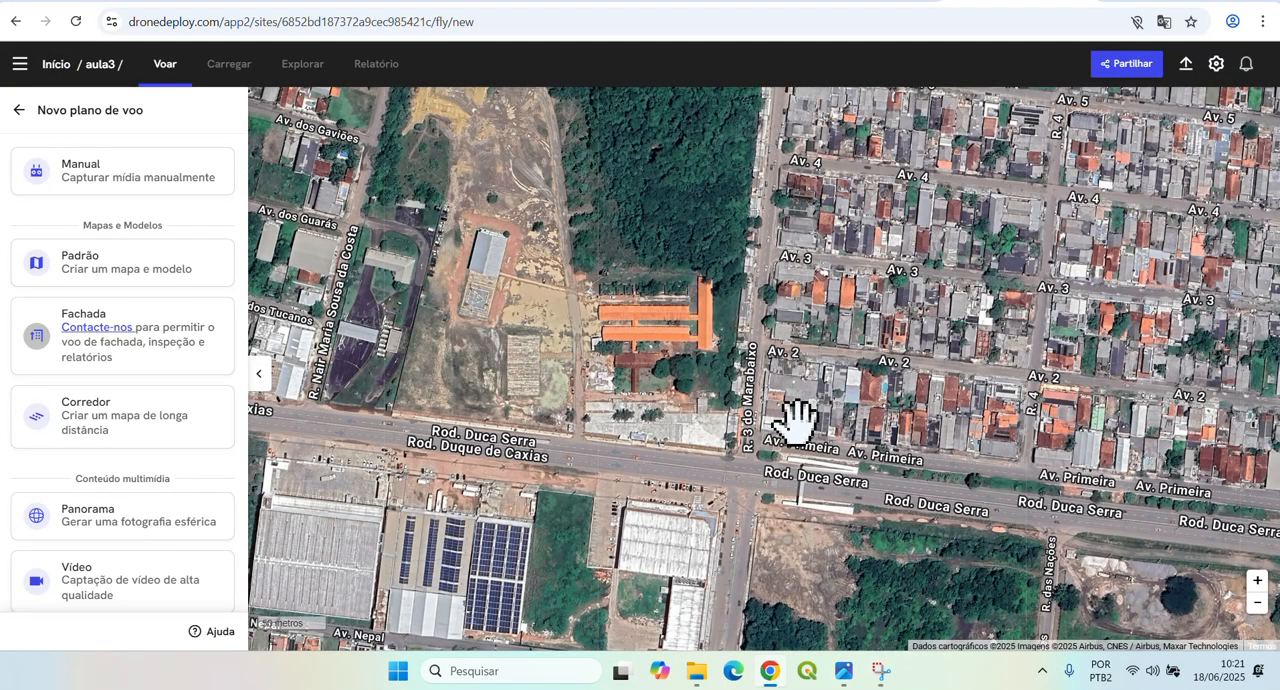
left_click_drag(705, 408, 769, 456)
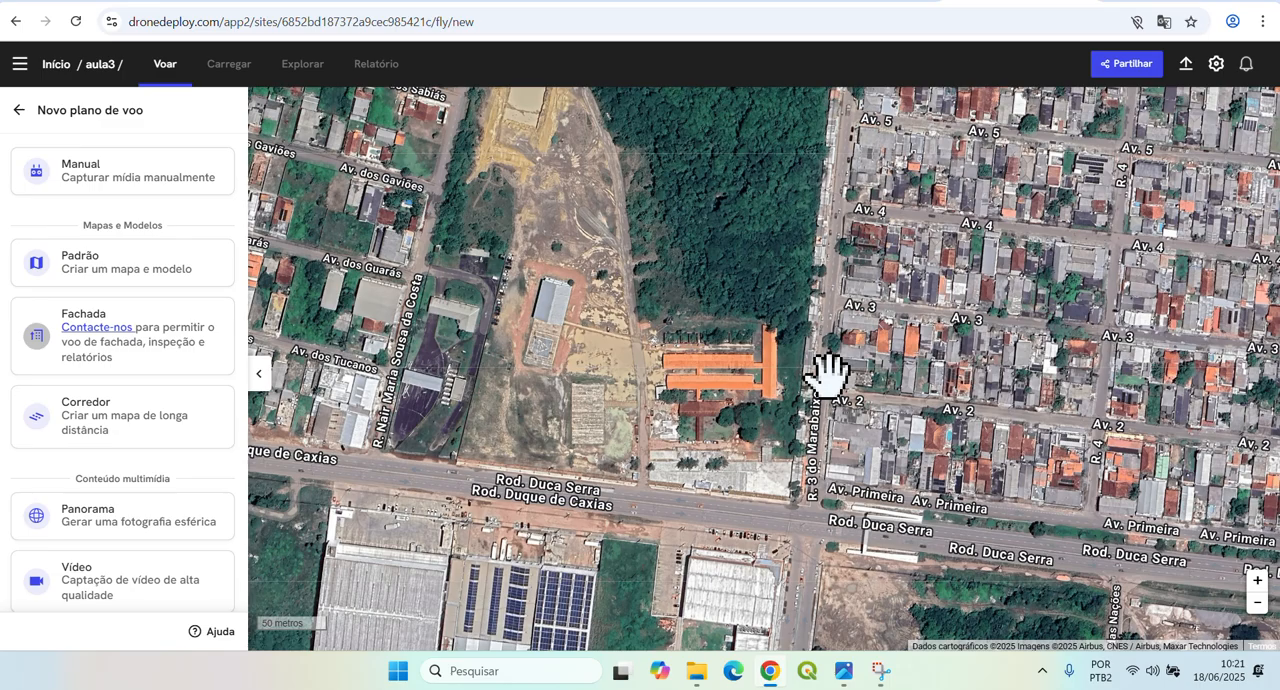
scroll(828, 375, "up", 3)
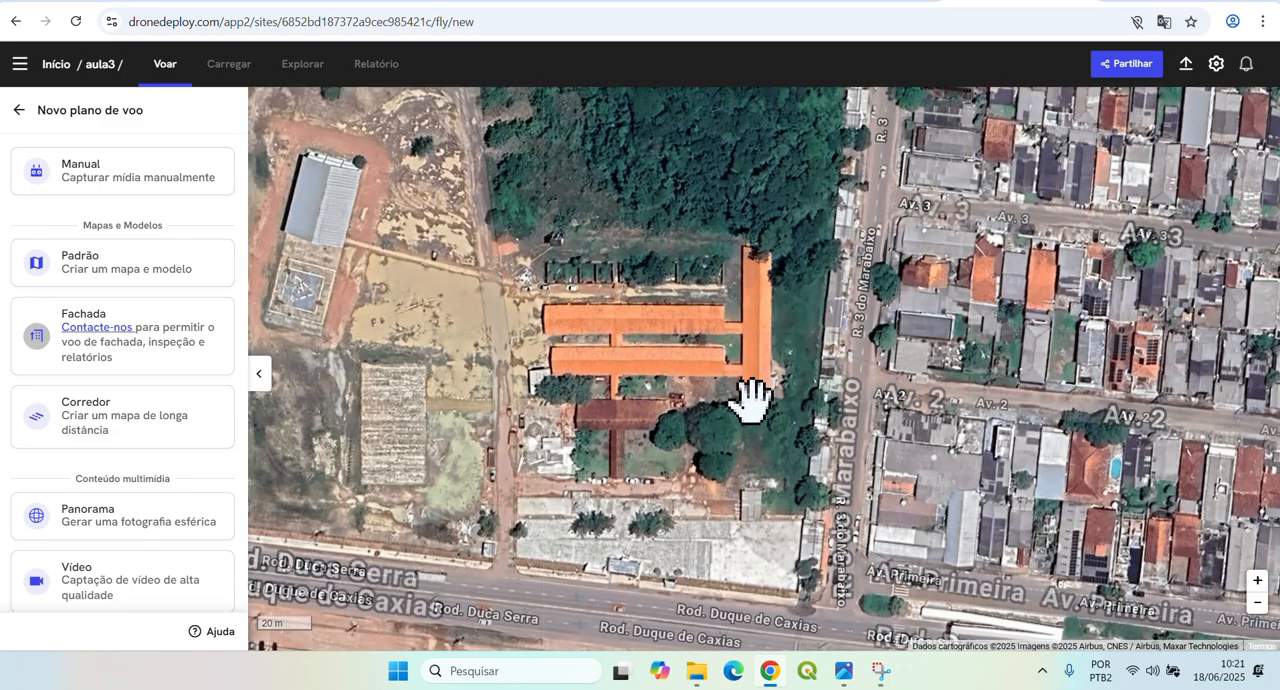
left_click_drag(671, 315, 757, 315)
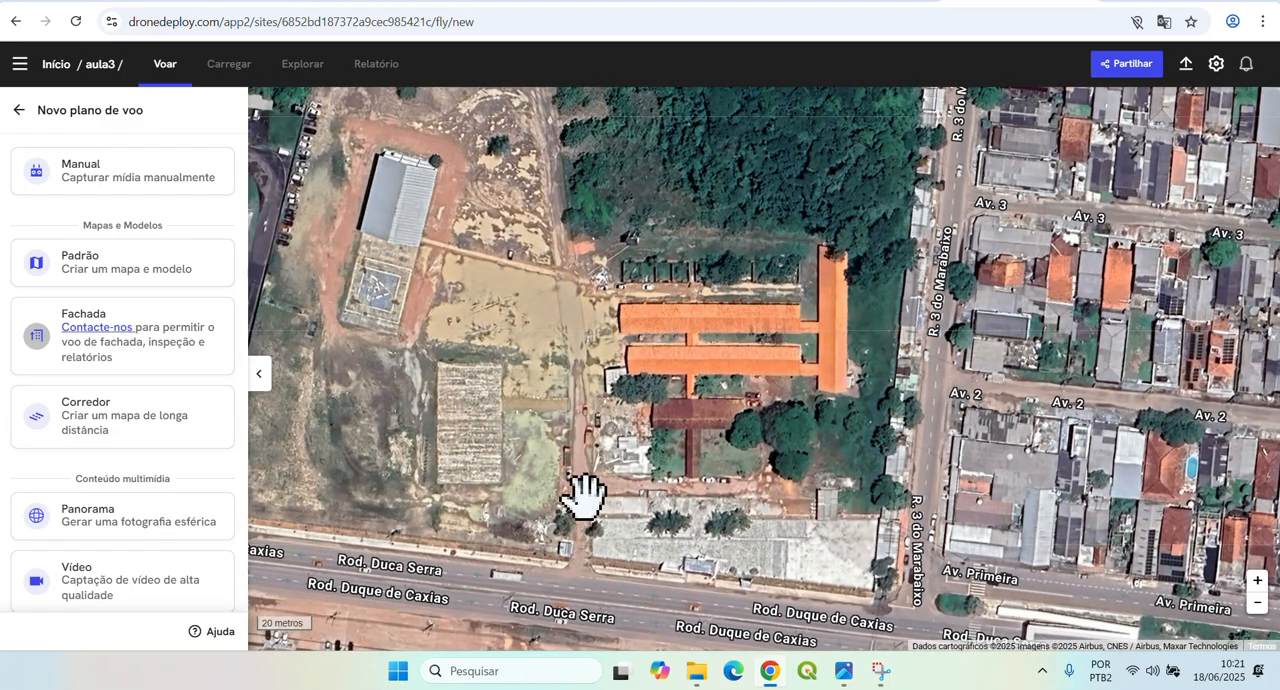
left_click_drag(851, 414, 886, 381)
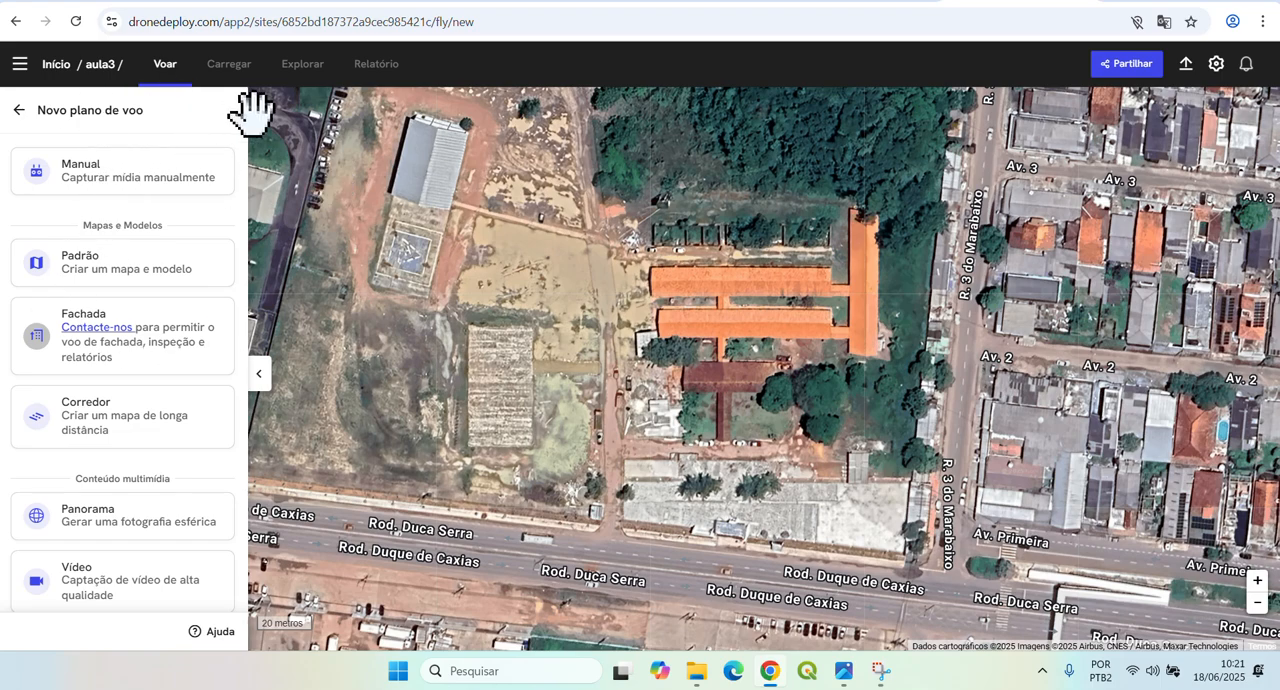
left_click(175, 252)
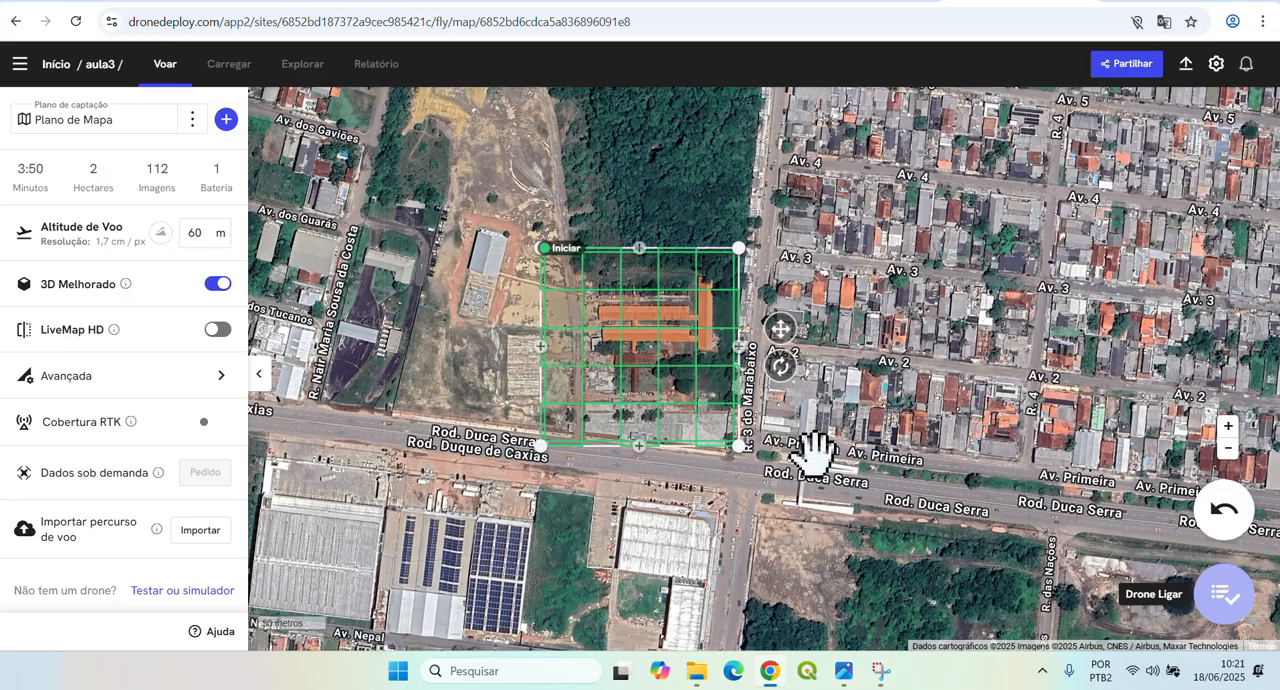
Reshape the flight area by moving its northwest corner inward to the buildings and back out slightly north of its original place.
scroll(695, 383, "up", 3)
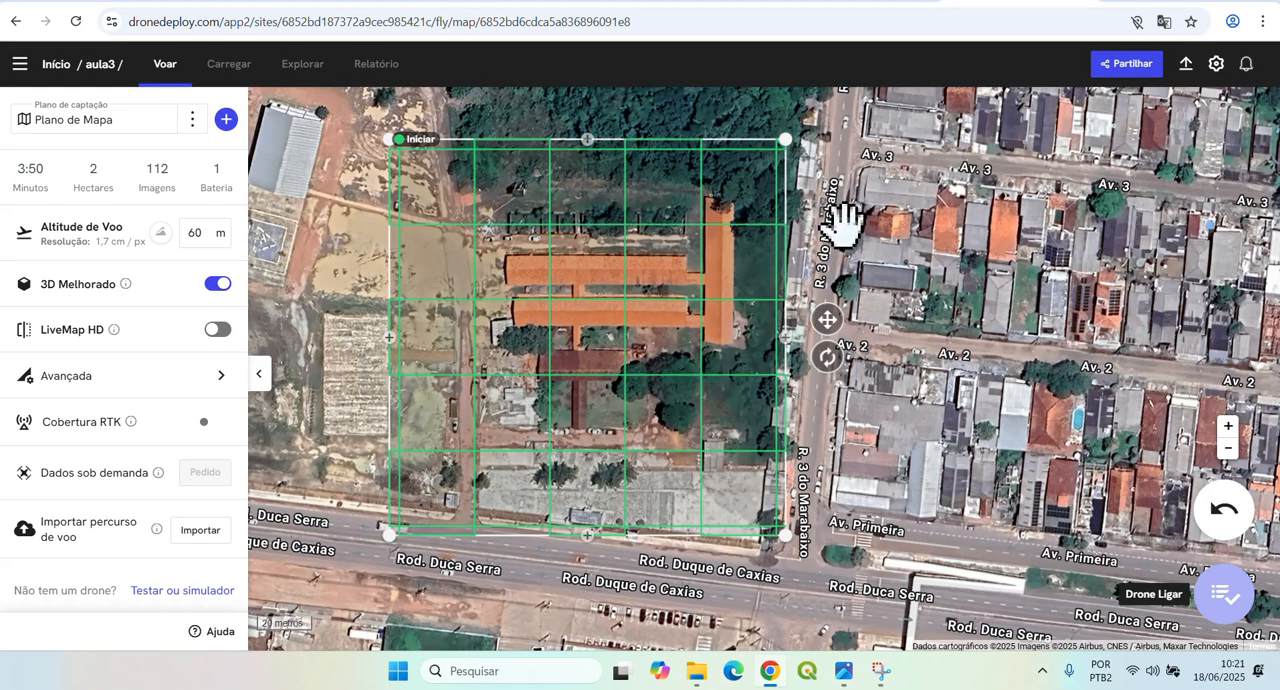
left_click_drag(857, 214, 890, 250)
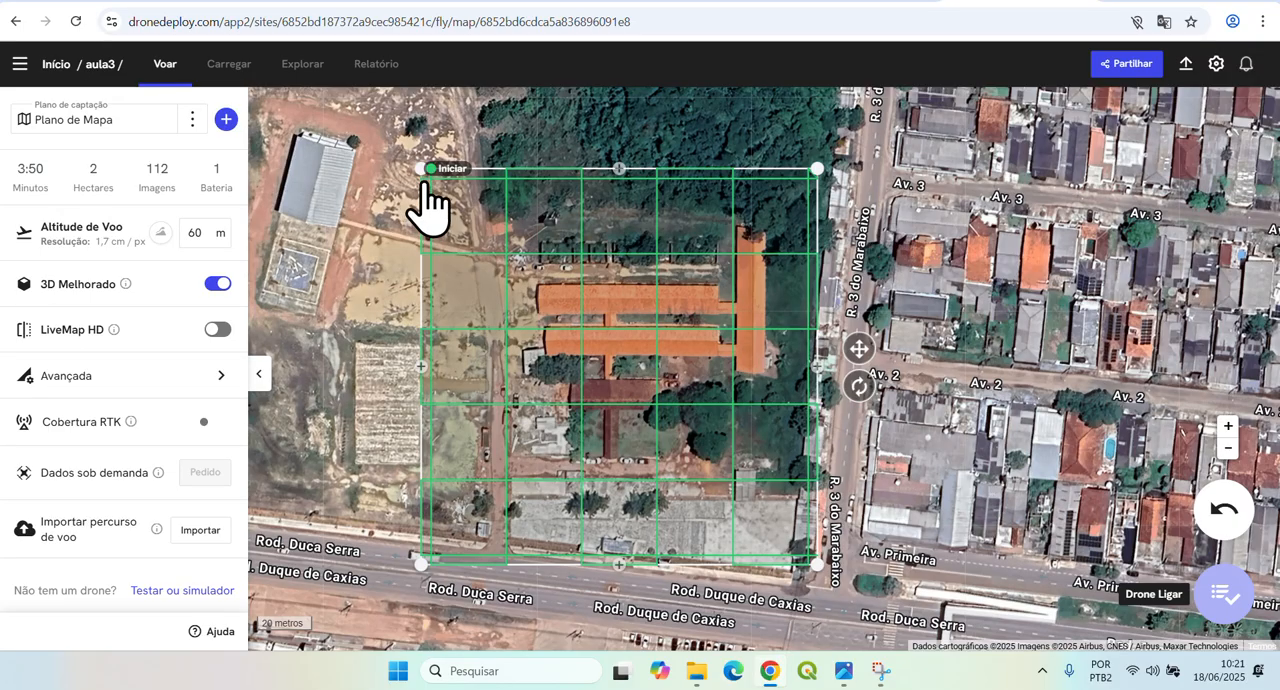
left_click_drag(421, 170, 681, 378)
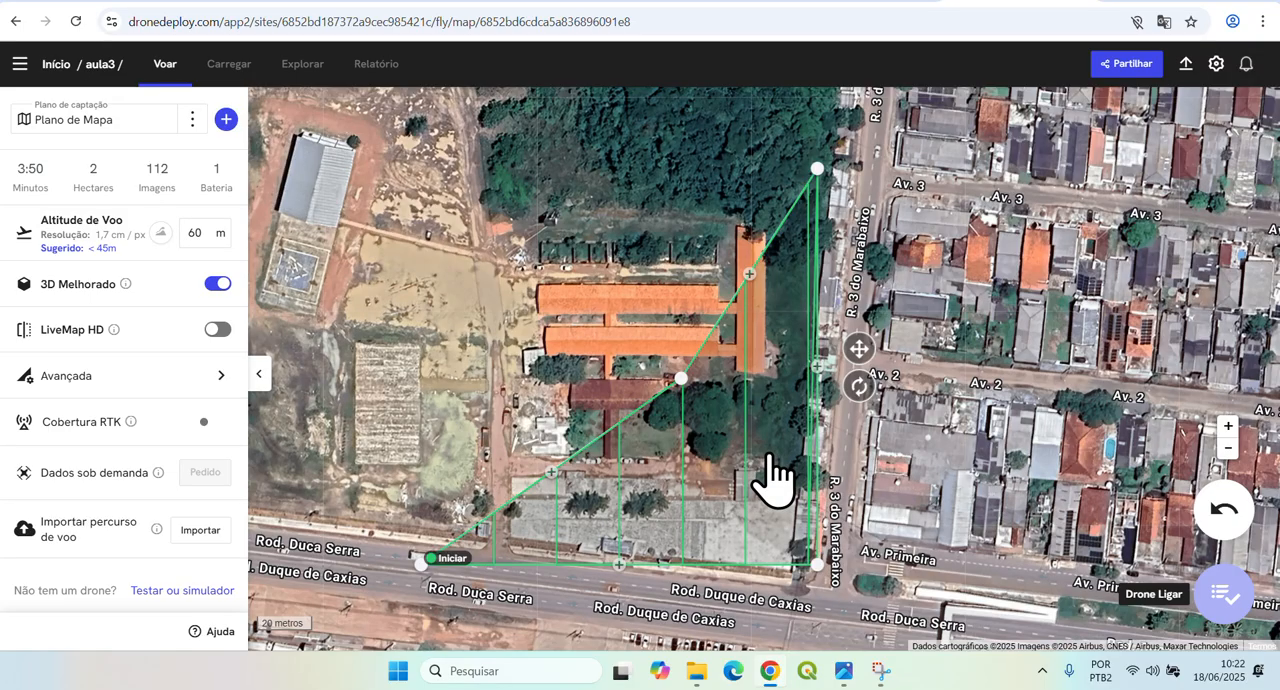
left_click_drag(681, 378, 421, 154)
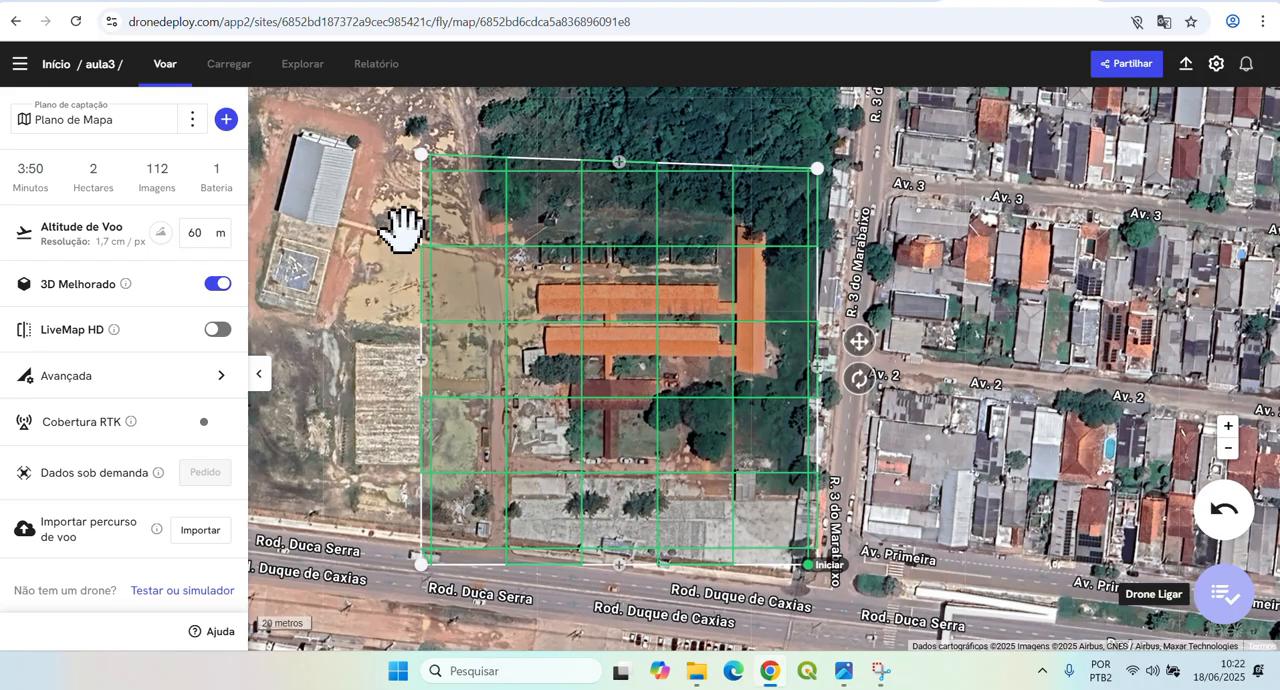
Turn off 3D Melhorado and set the flight altitude to 100 m in the map plan.
left_click(214, 284)
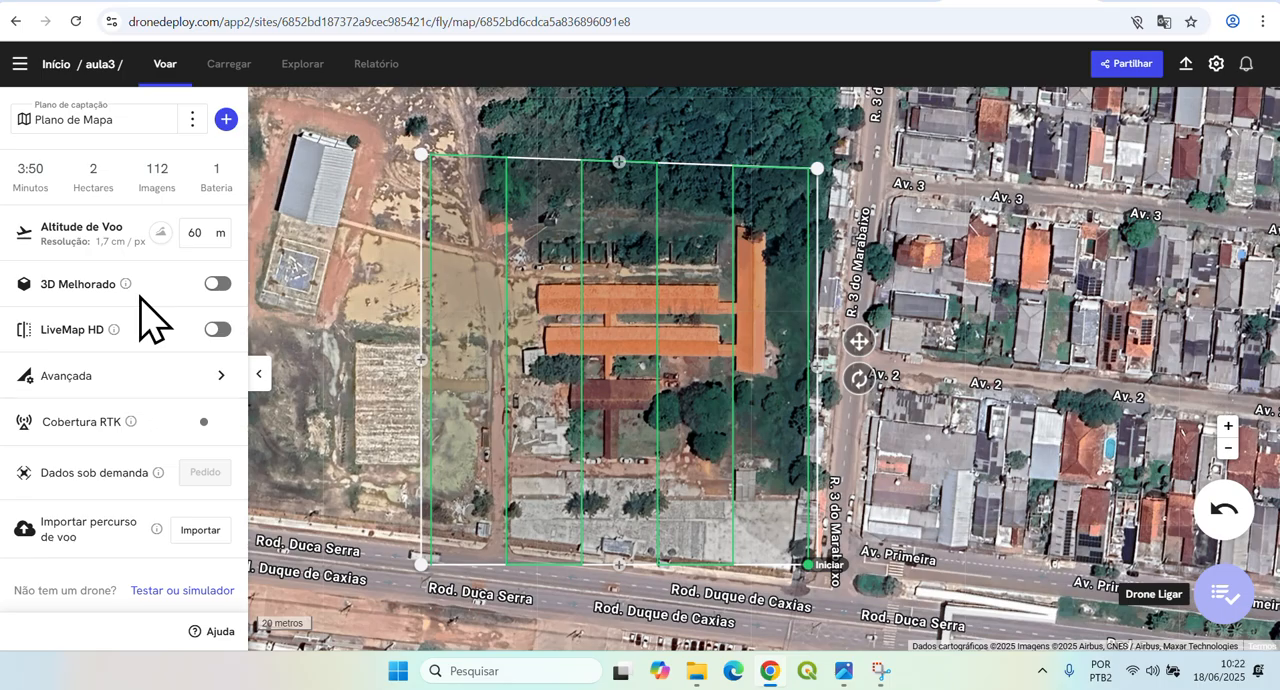
left_click(208, 240)
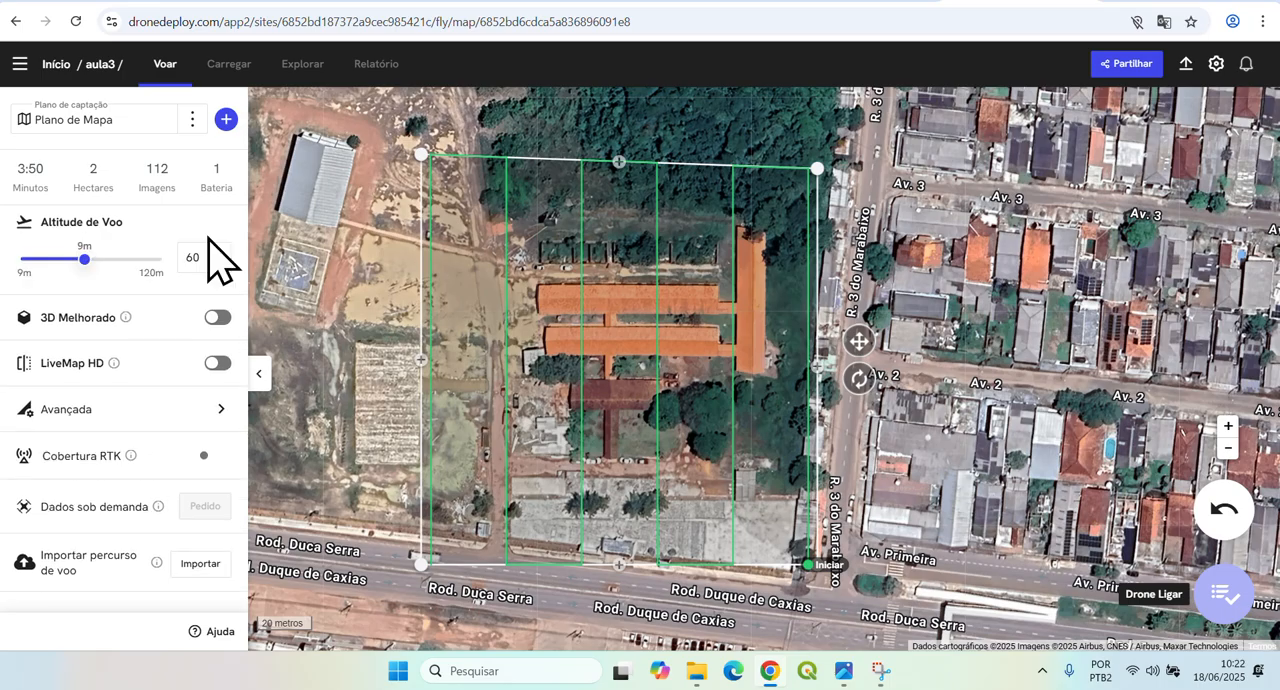
left_click(180, 298)
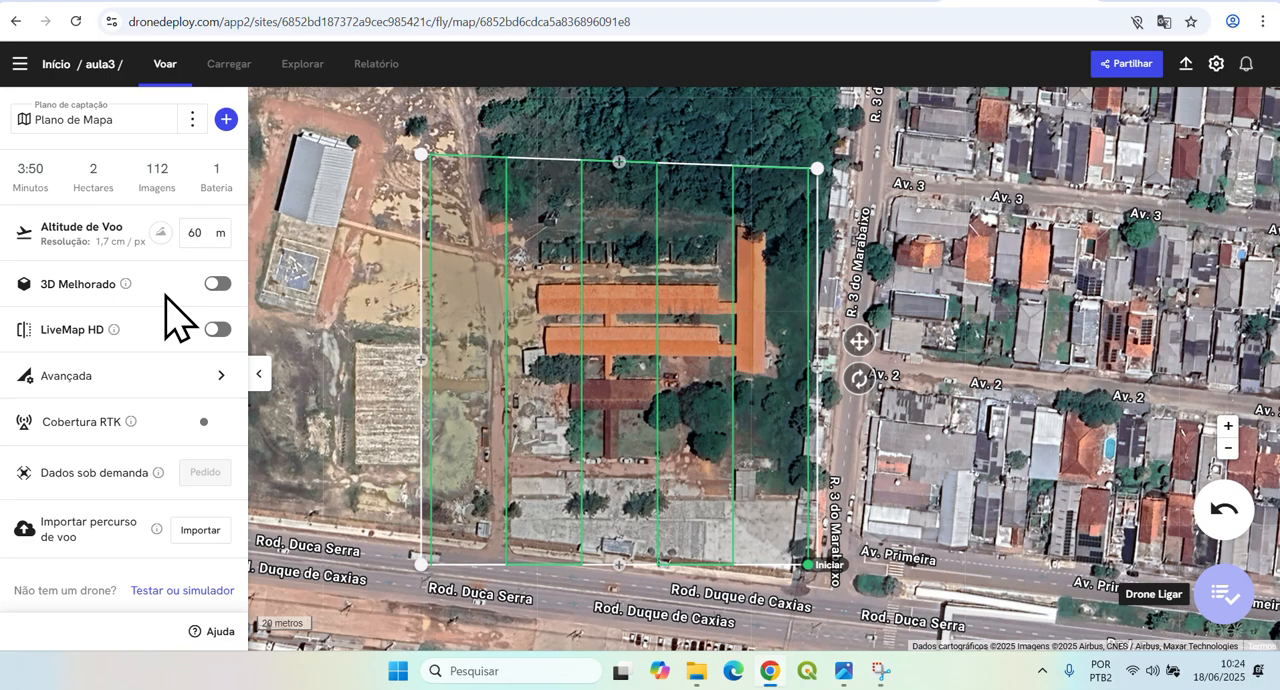
left_click(218, 254)
left_click(205, 258)
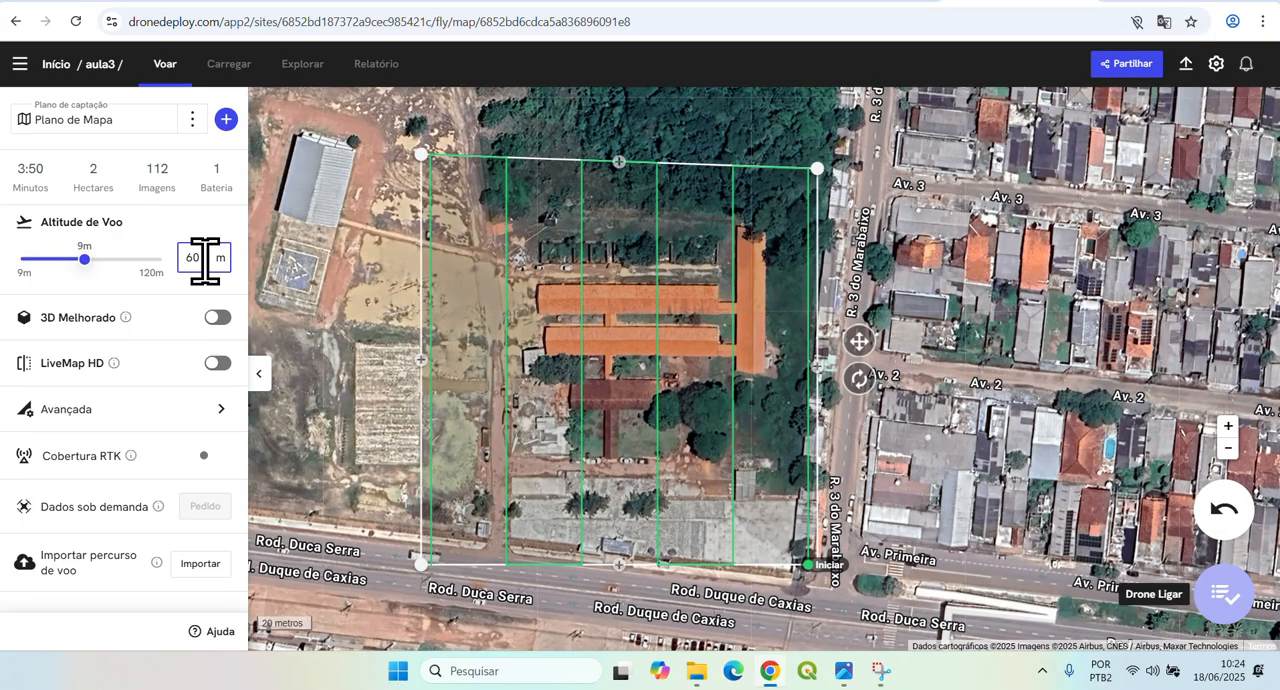
double_click(205, 260)
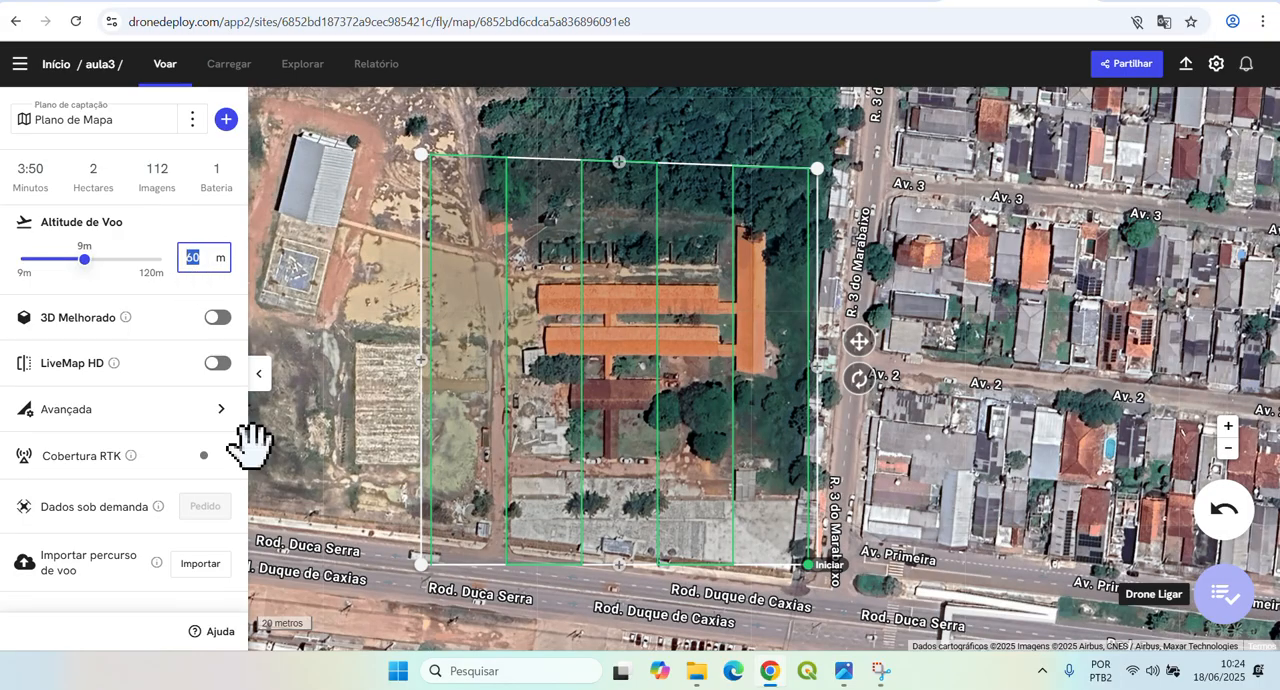
type("100")
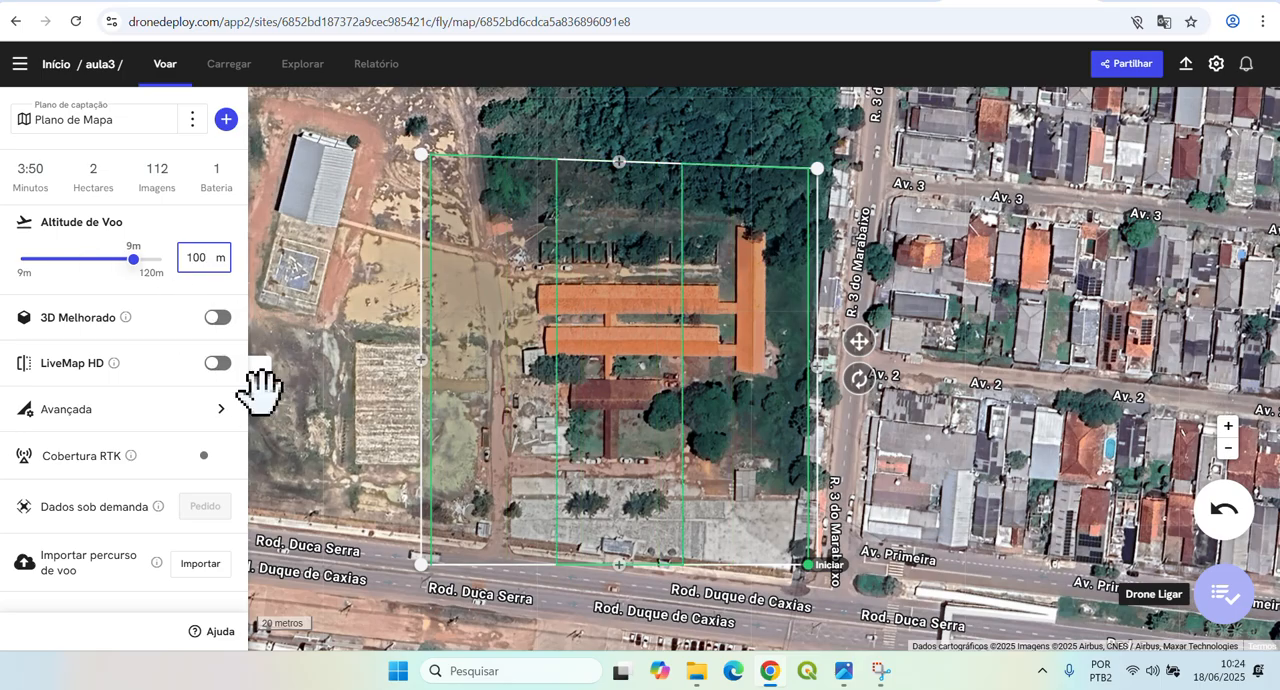
left_click(237, 288)
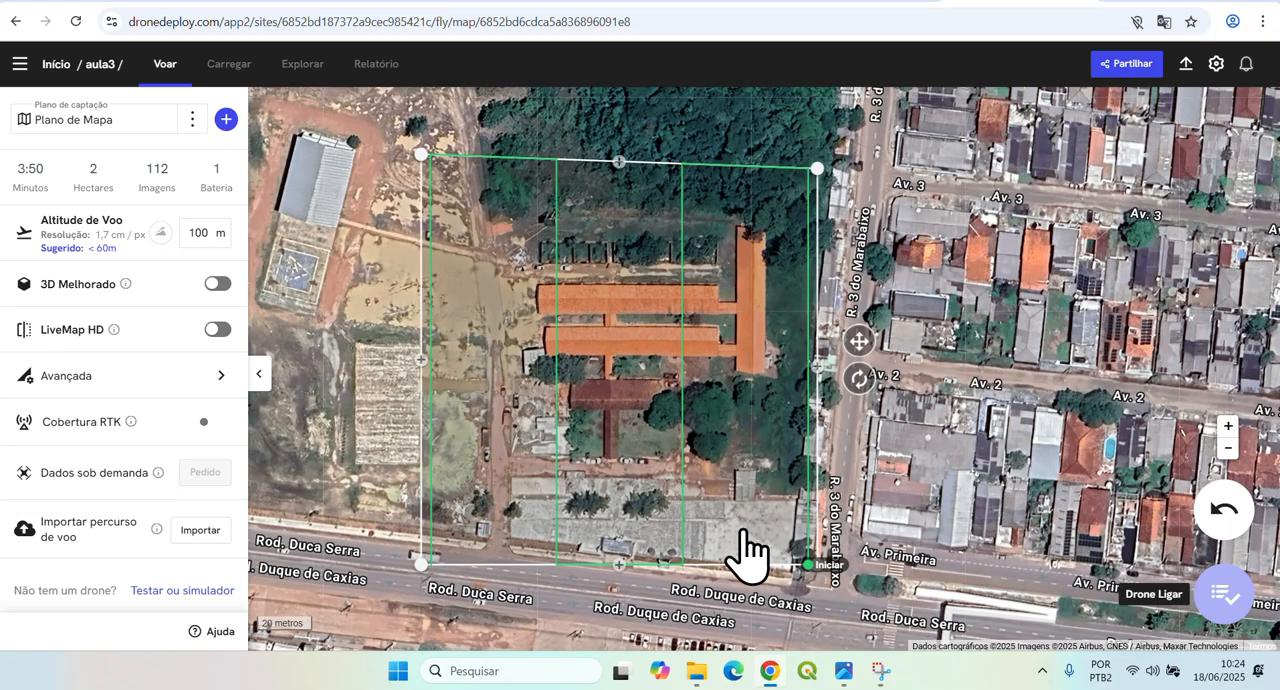
left_click_drag(908, 510, 877, 518)
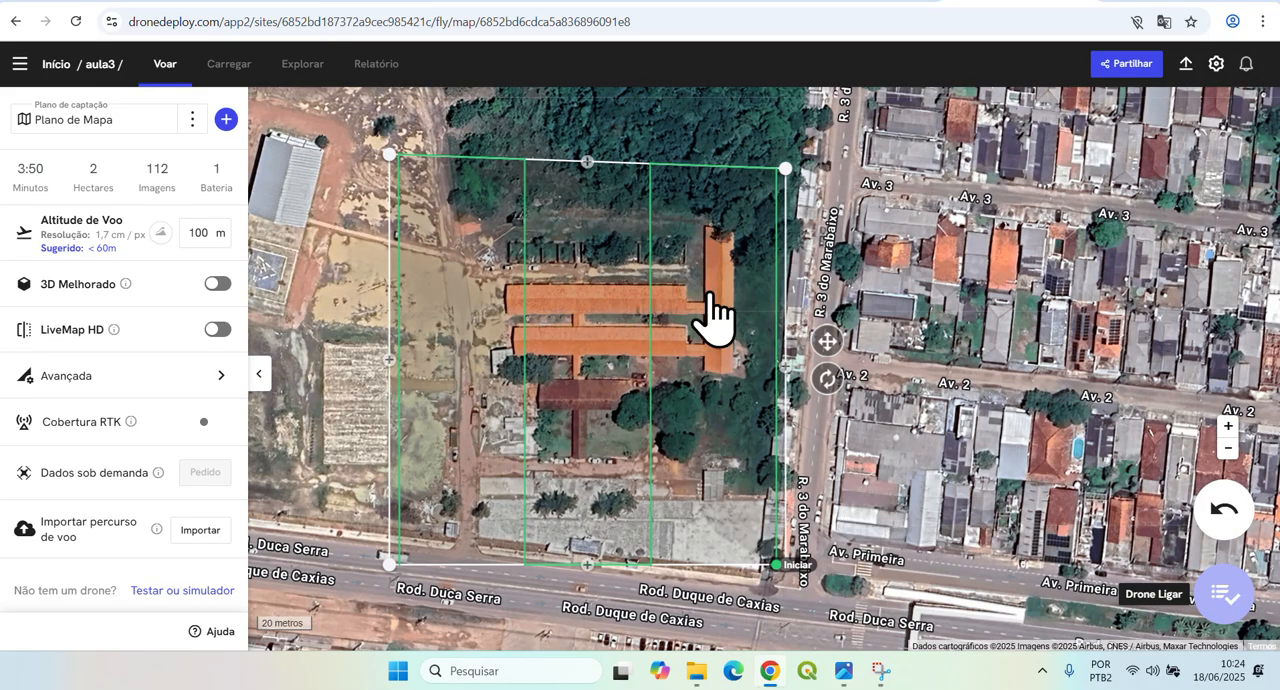
Extend the flight area's western corners past the grey-roofed building, up to the northwest road and down to Rod. Duca Serra.
left_click_drag(889, 266, 1134, 296)
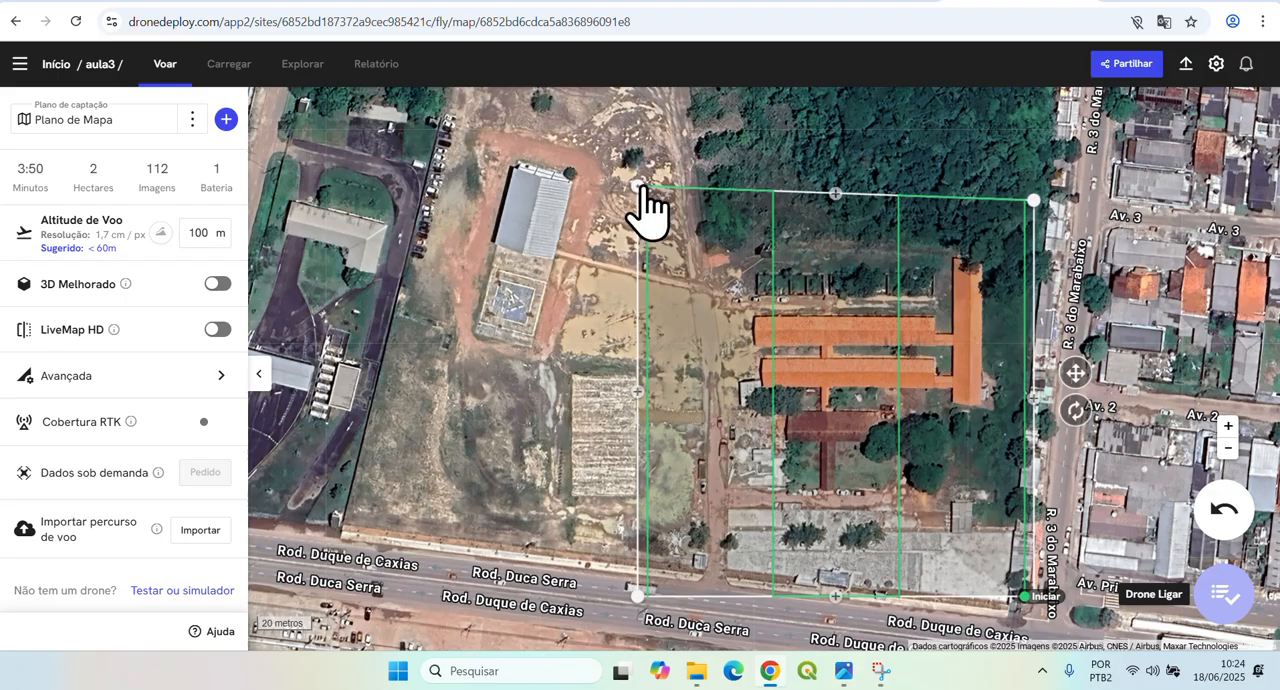
left_click_drag(641, 187, 400, 98)
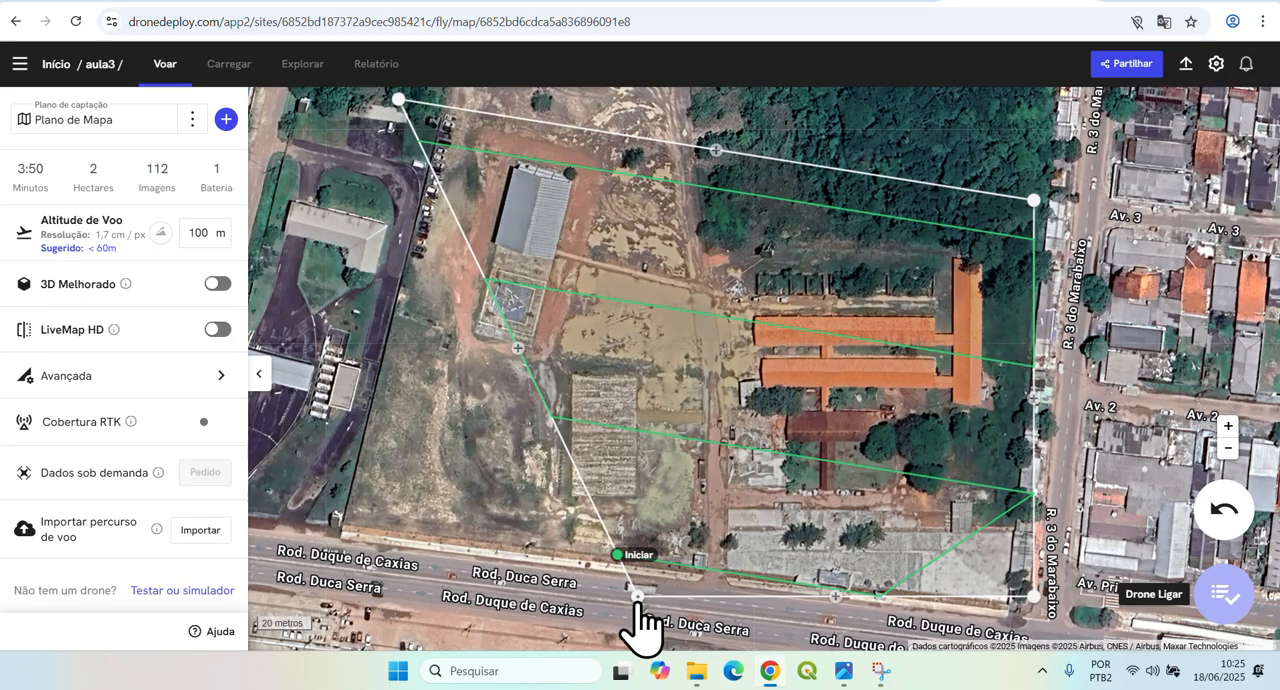
left_click_drag(637, 597, 277, 580)
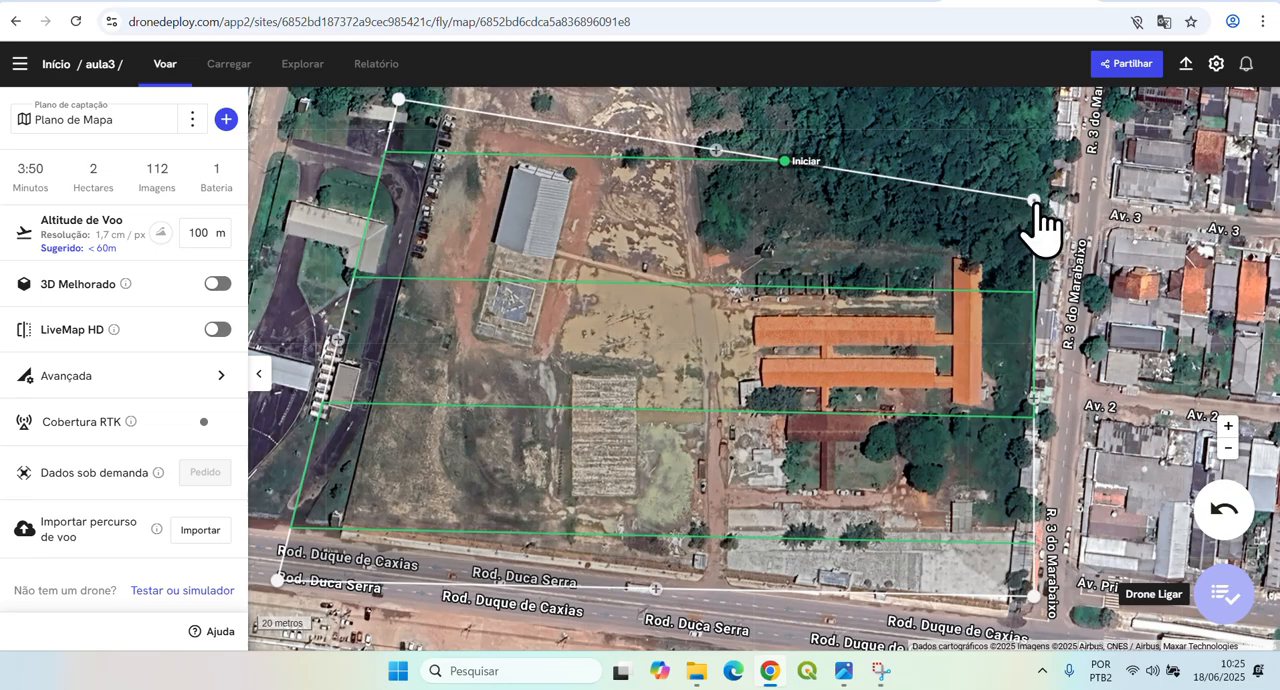
Move the flight area's eastern corners across R. 3 do Marabaixo and nudge the northwest corner slightly outward.
left_click_drag(1034, 200, 1145, 178)
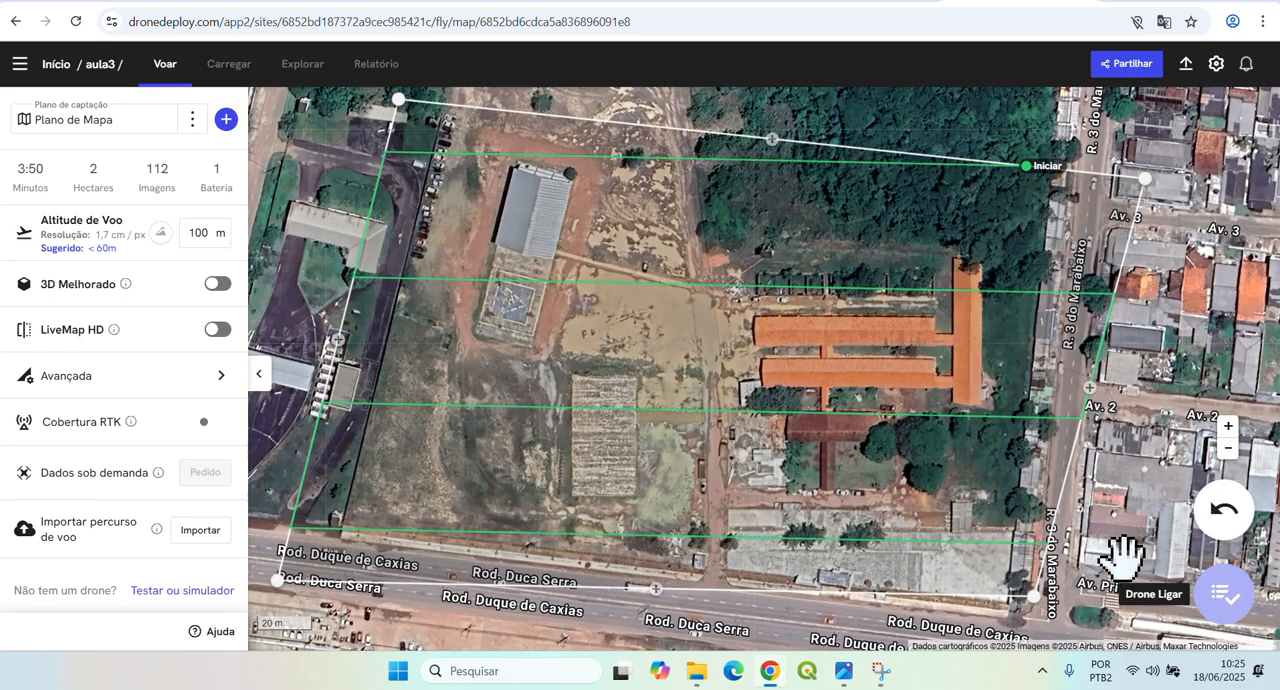
left_click_drag(1128, 557, 1045, 512)
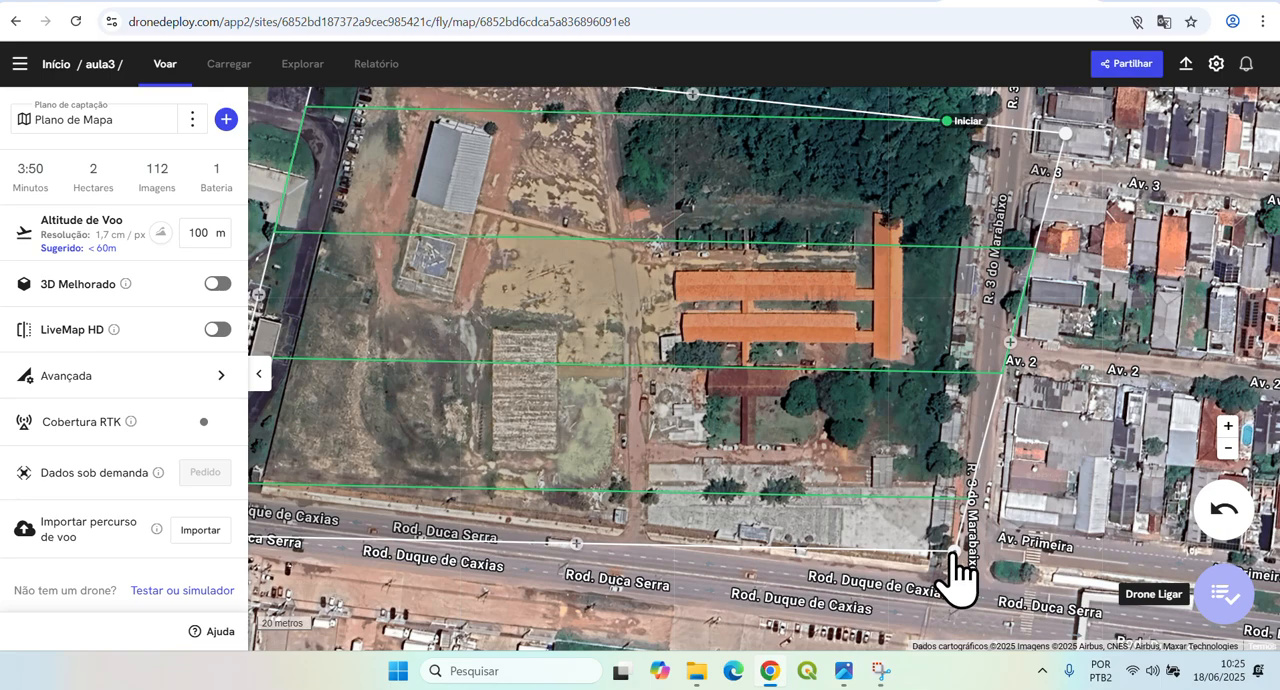
left_click_drag(952, 555, 1032, 636)
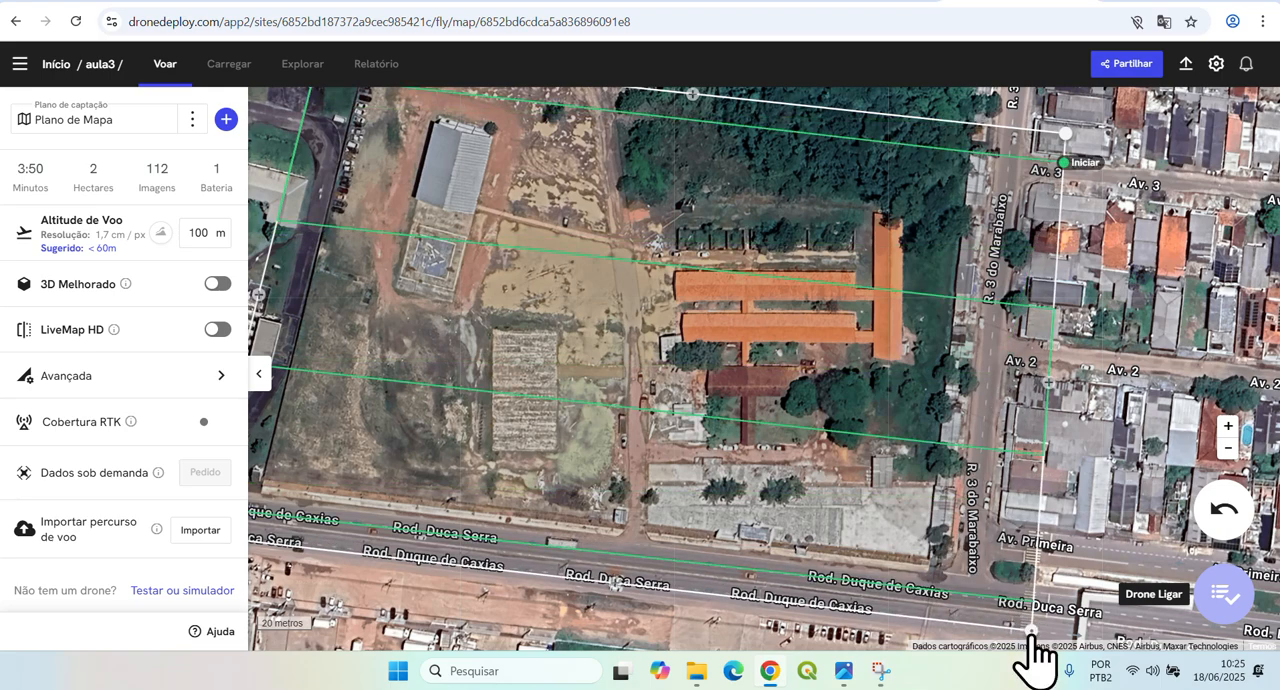
scroll(894, 472, "down", 3)
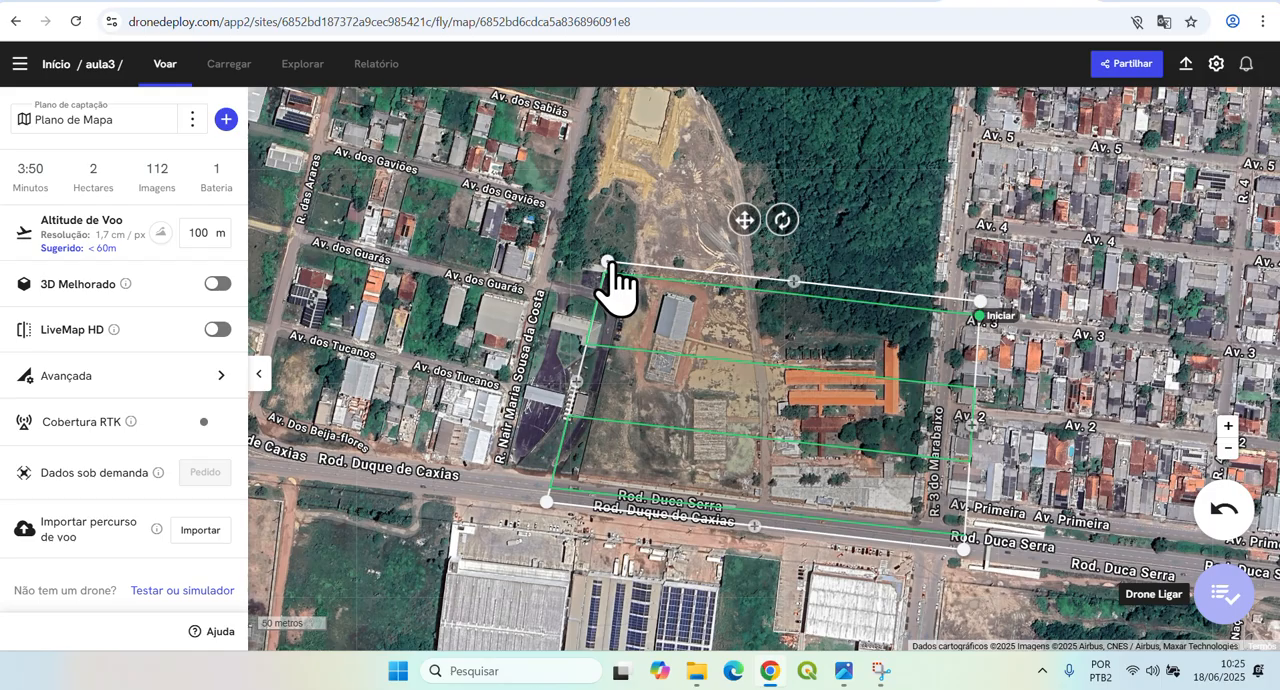
left_click_drag(607, 263, 598, 258)
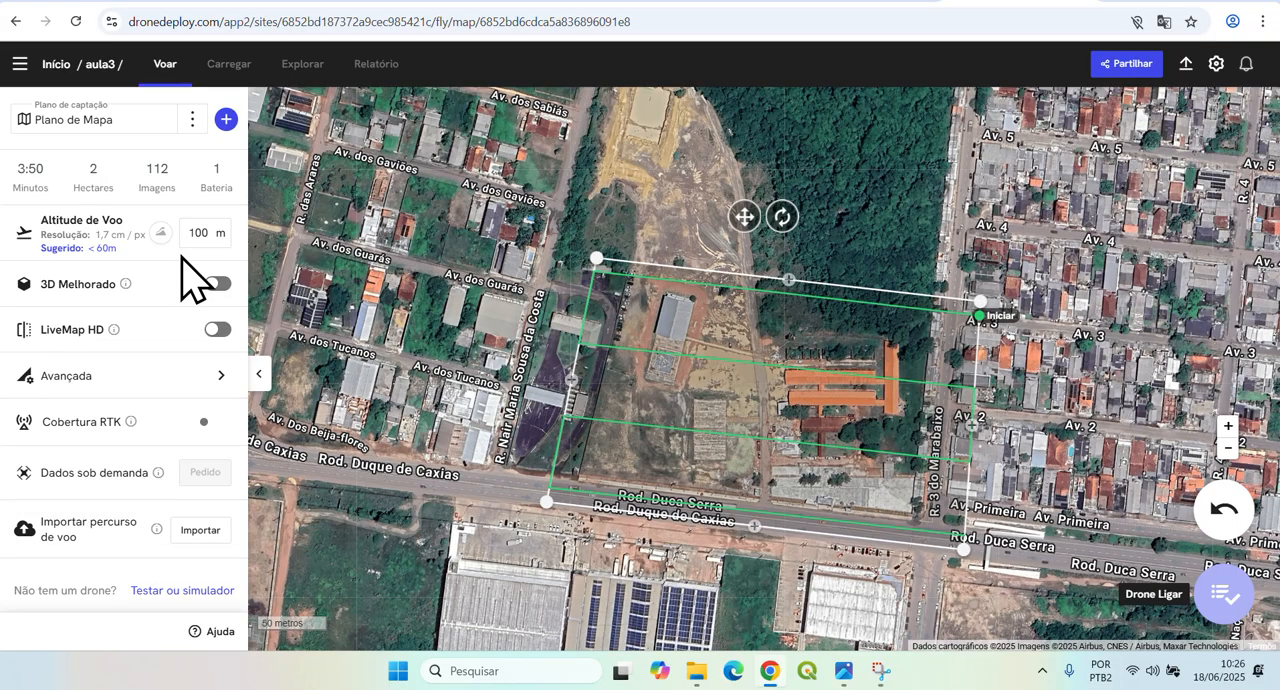
Select Câmera Phantom 4 Pro as the planning camera in the plan's advanced settings.
left_click(103, 374)
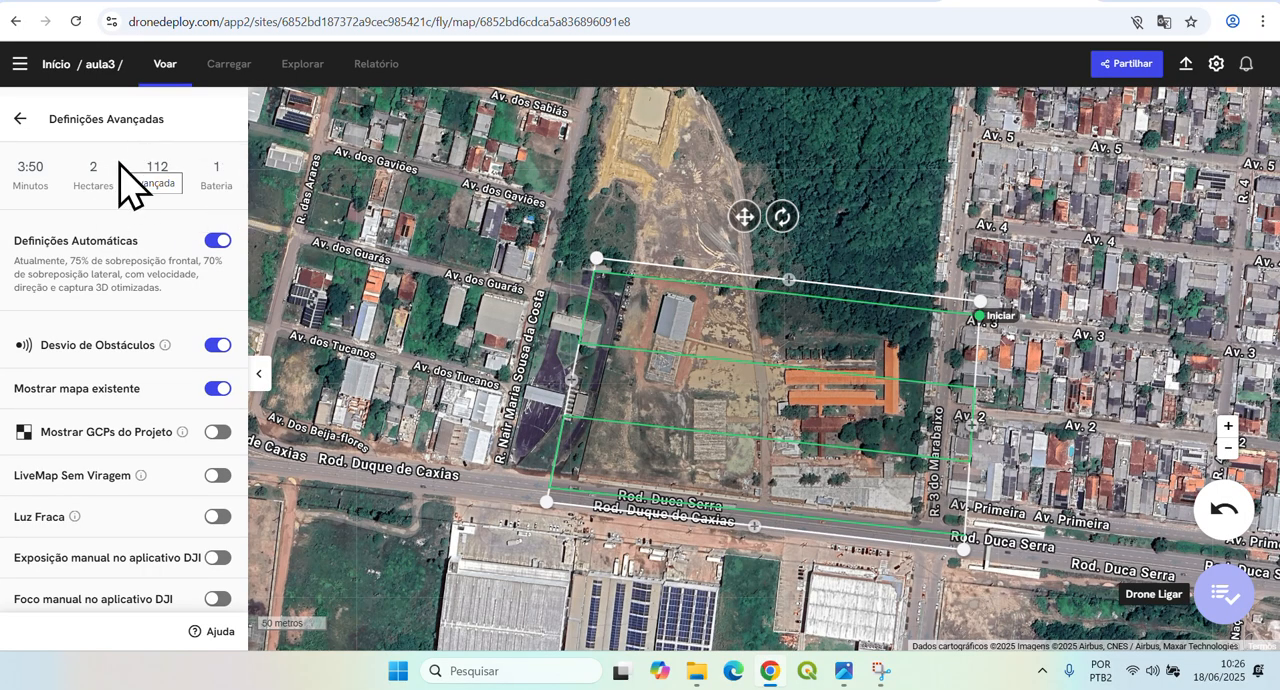
scroll(120, 176, "down", 1)
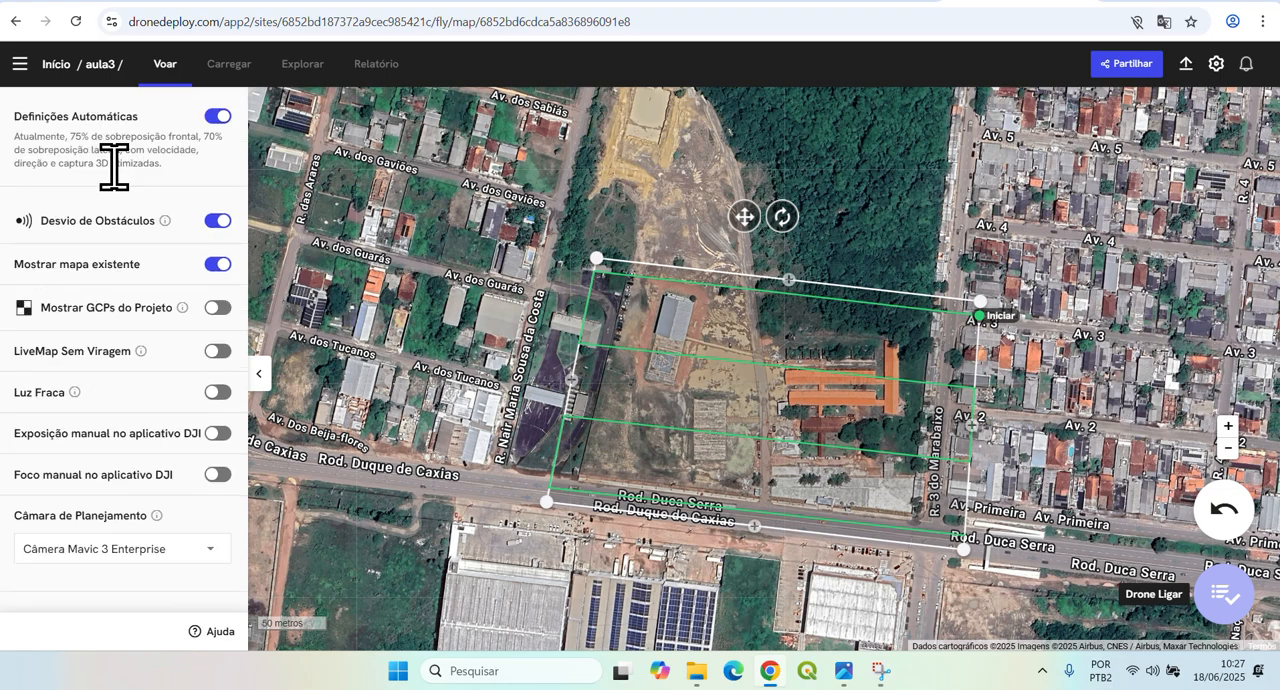
left_click(183, 560)
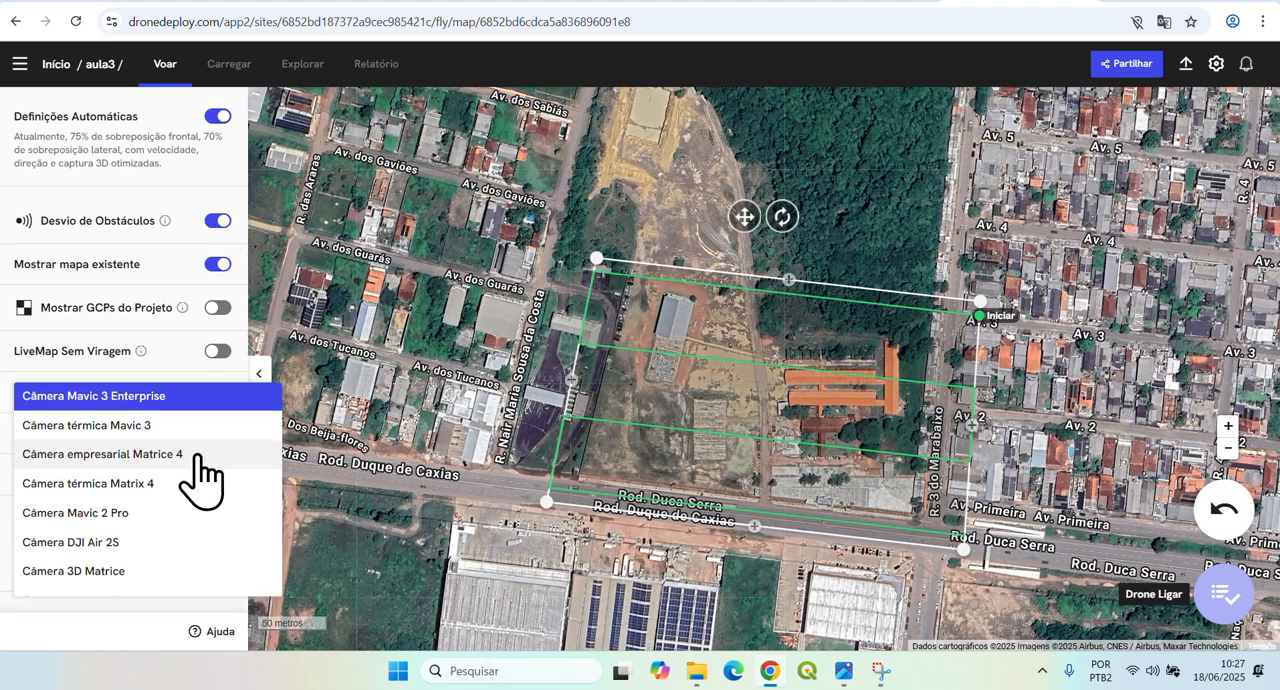
scroll(200, 478, "down", 3)
scroll(200, 478, "down", 3)
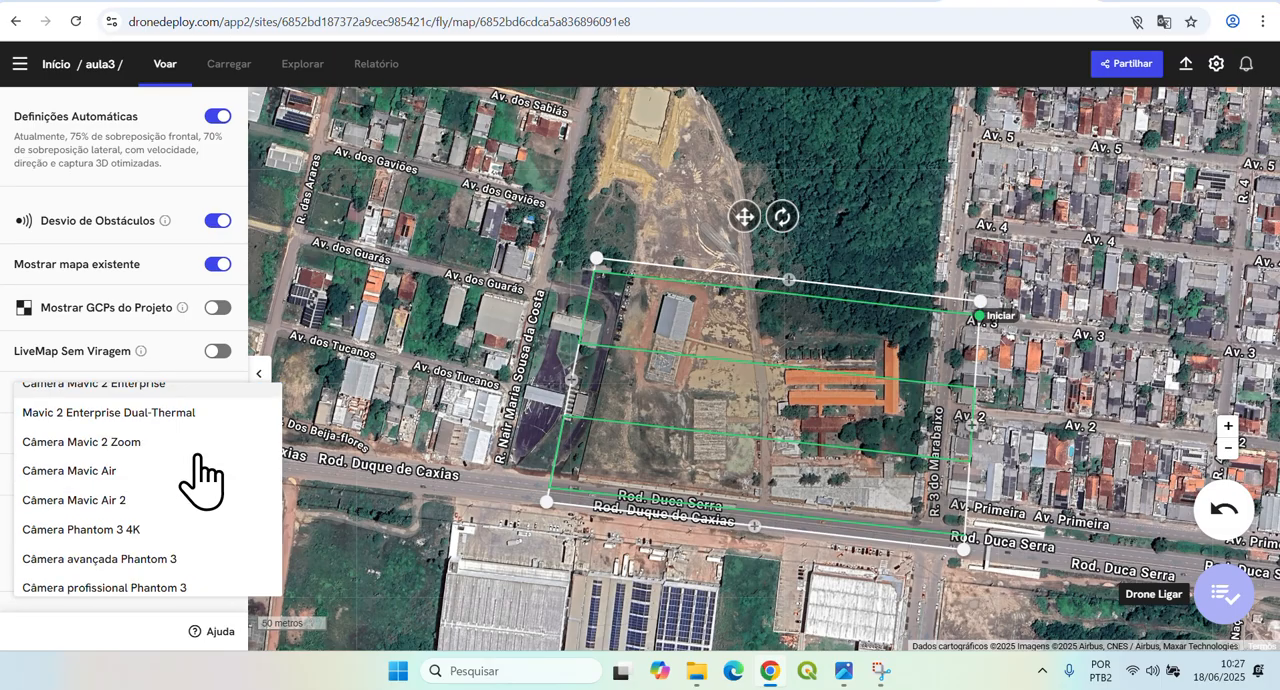
scroll(200, 478, "down", 1)
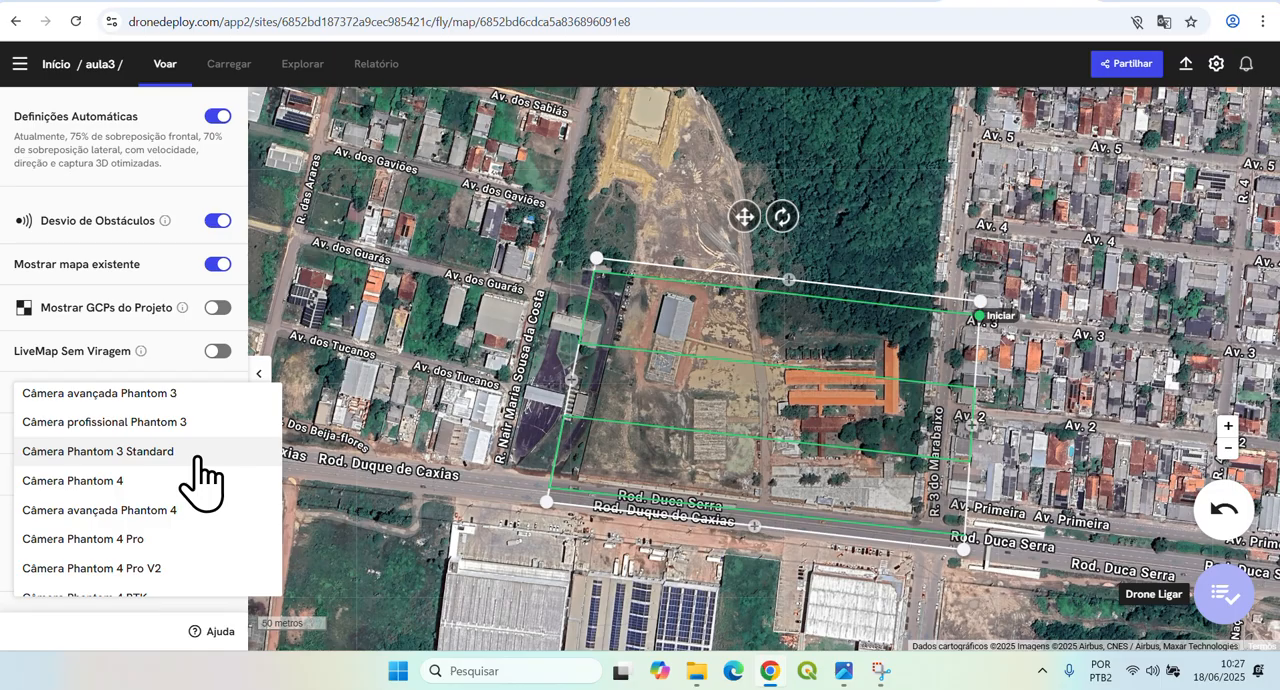
scroll(195, 535, "down", 1)
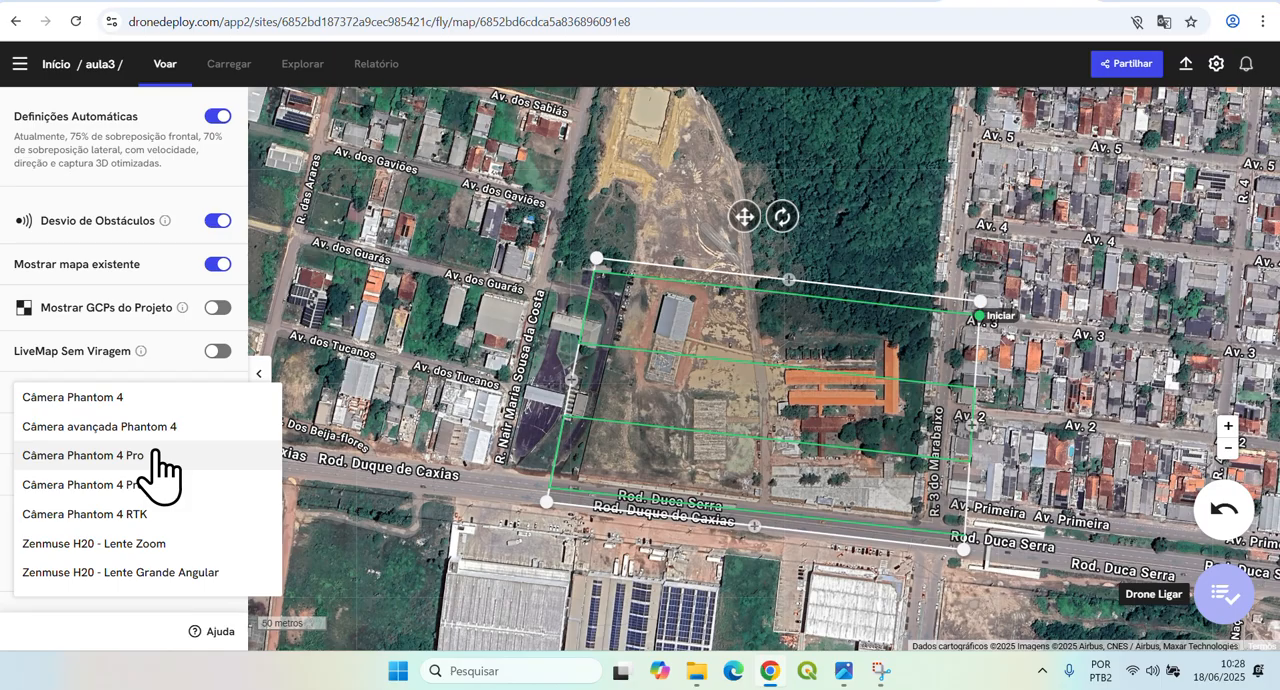
left_click(155, 453)
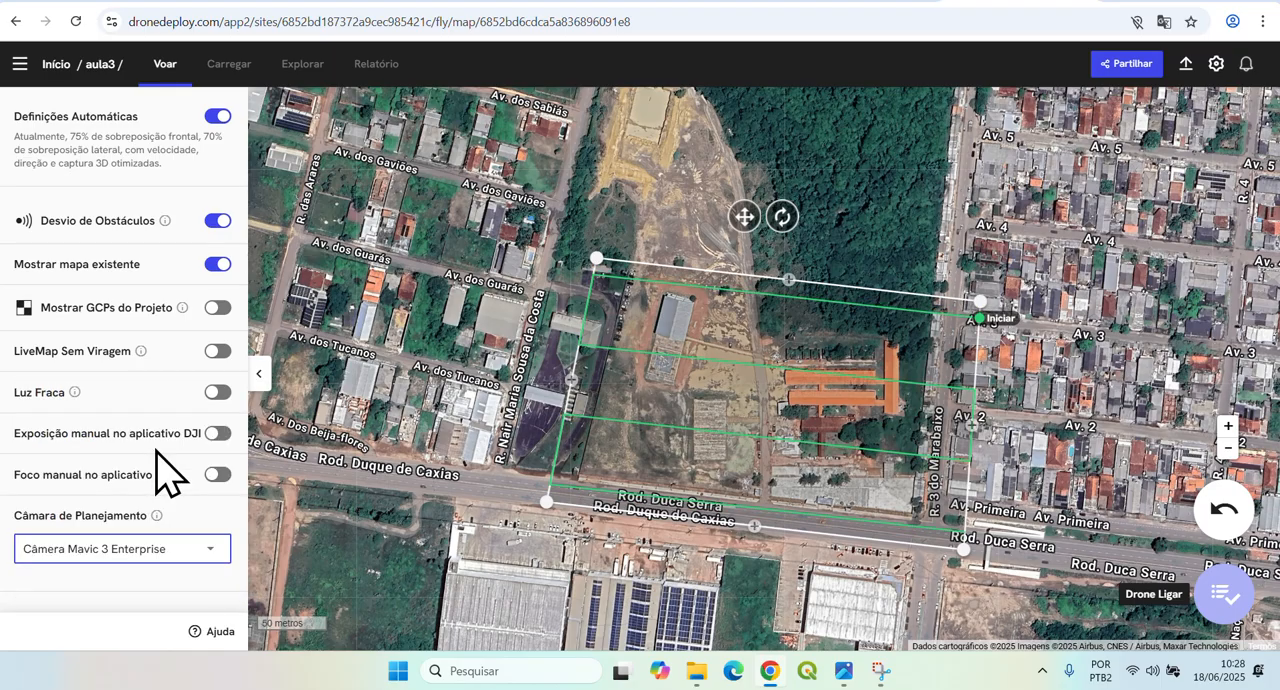
Try twice more to set the planning camera to Câmera Phantom 4 Pro.
left_click(184, 551)
scroll(157, 540, "down", 5)
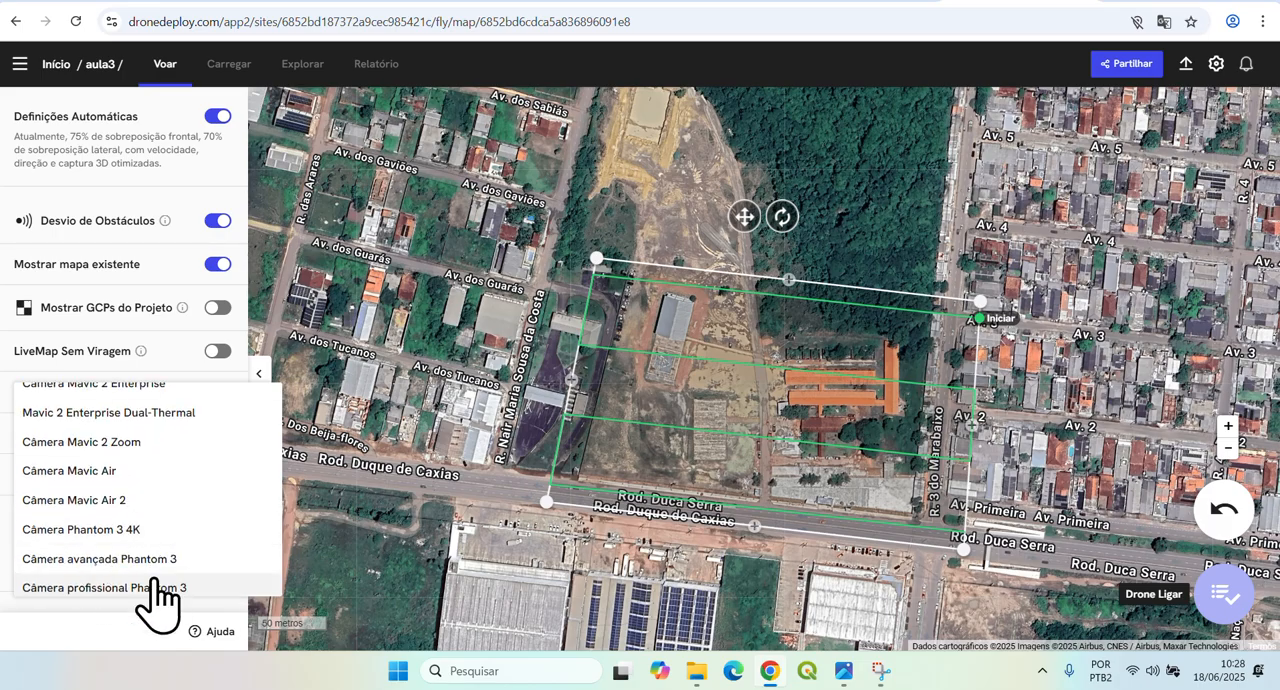
scroll(155, 592, "down", 2)
scroll(155, 568, "down", 1)
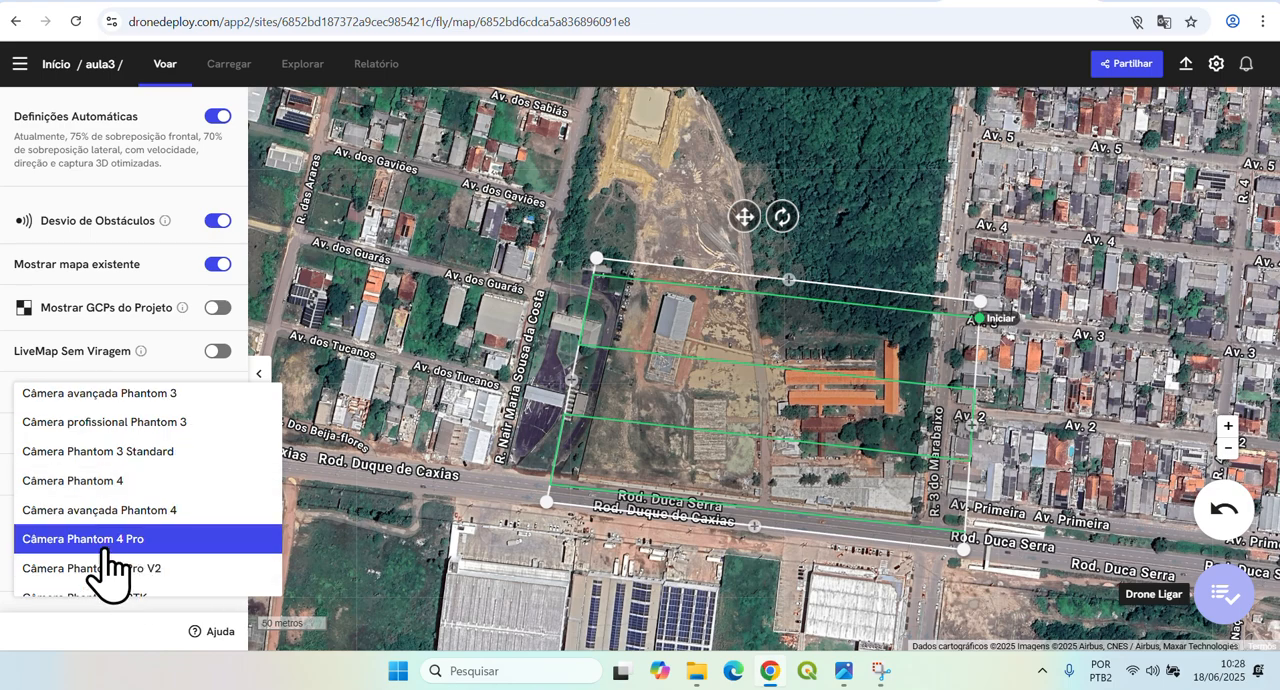
left_click(82, 546)
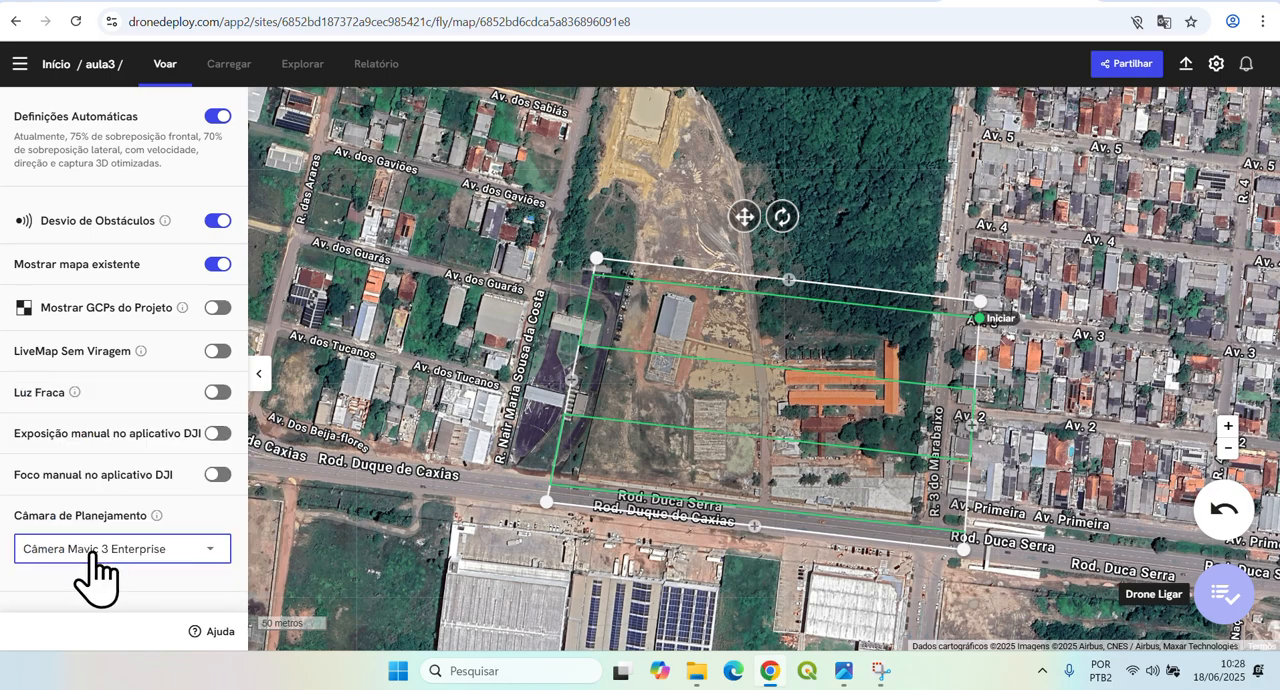
left_click(80, 548)
scroll(110, 560, "down", 3)
scroll(148, 545, "down", 3)
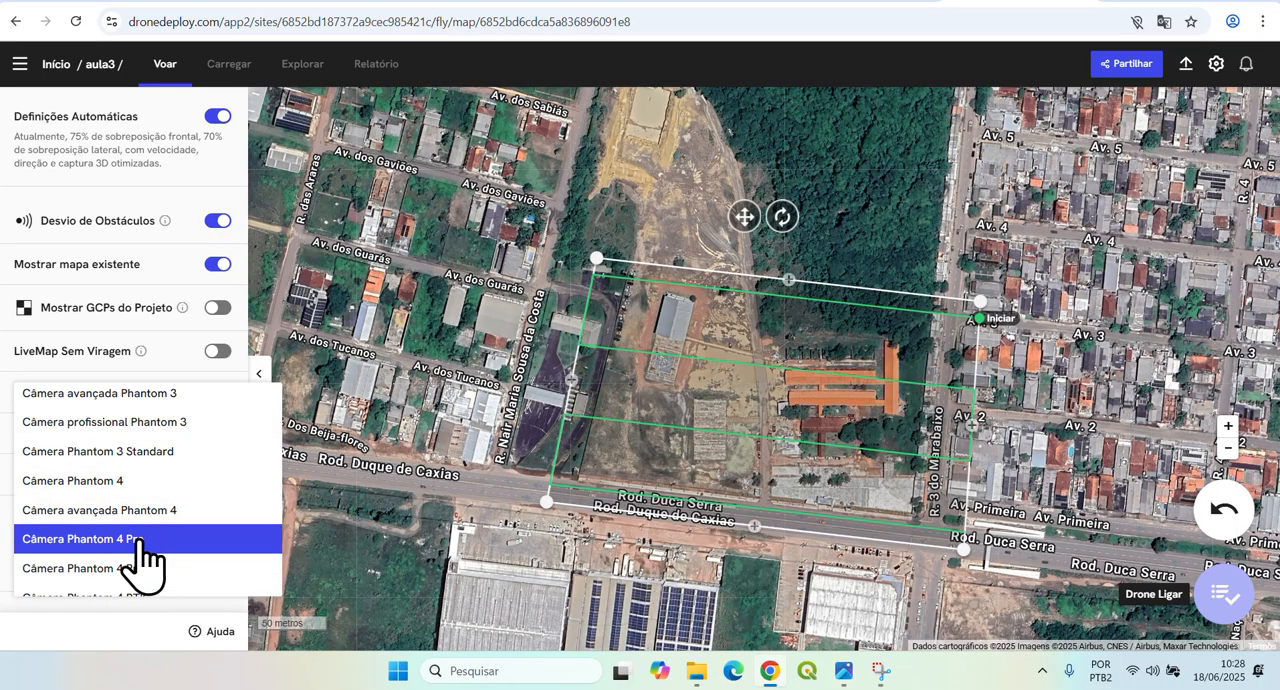
left_click(130, 538)
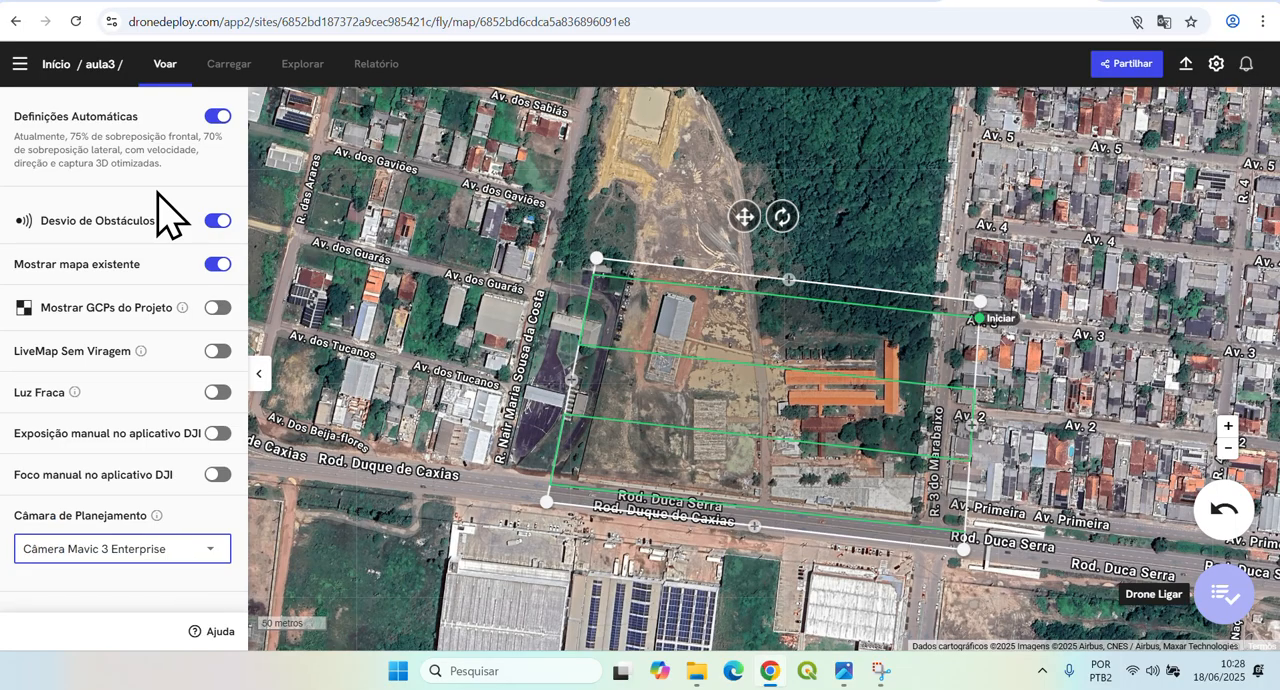
Reload the flight plan page and choose Câmera Phantom 4 Pro again as the planning camera in the advanced settings.
left_click(76, 21)
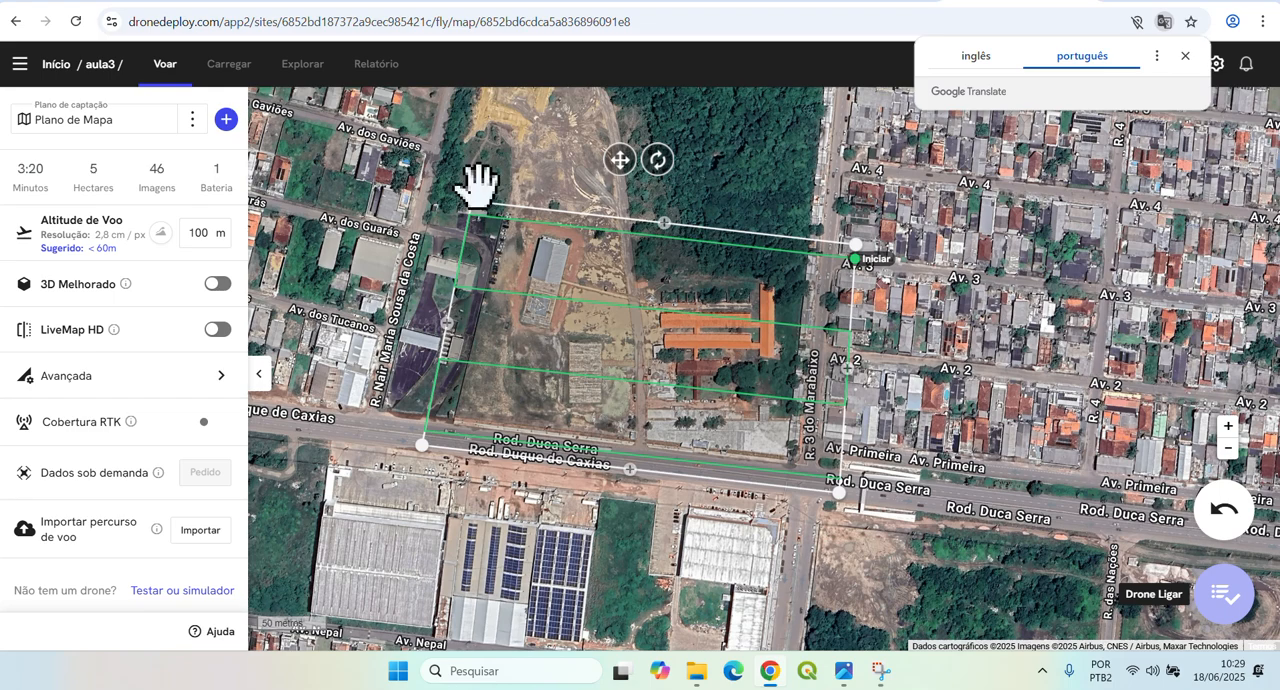
left_click(131, 376)
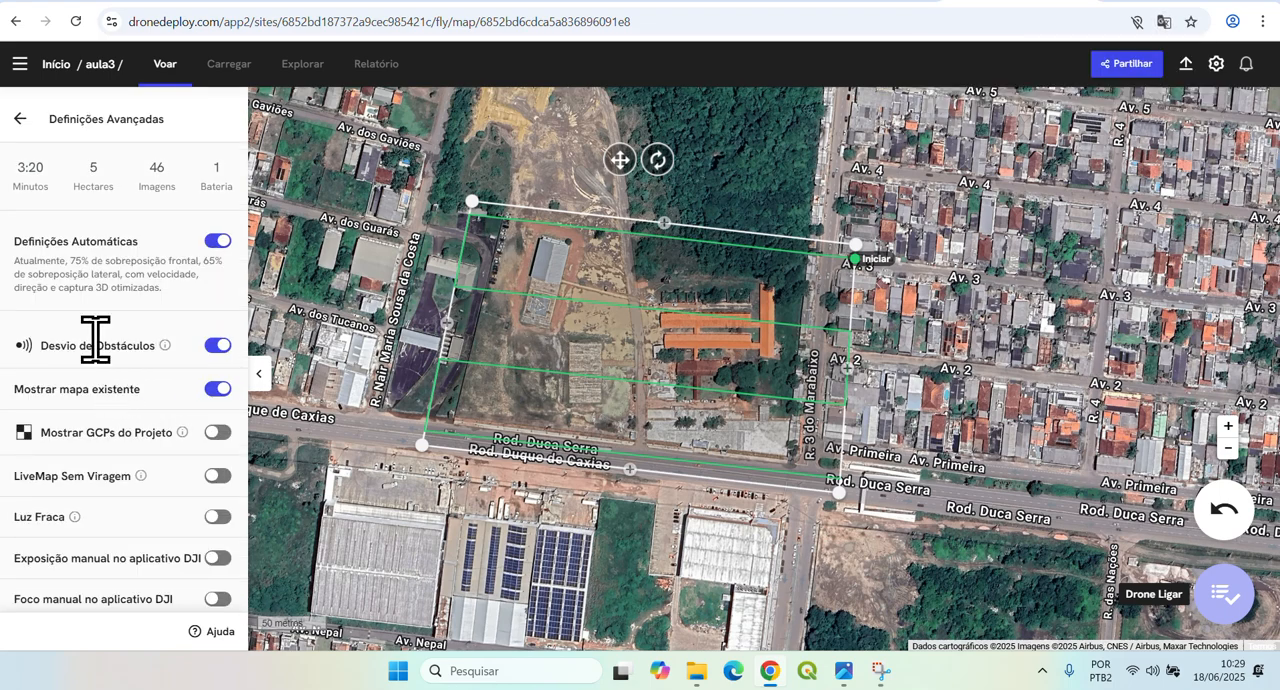
scroll(95, 335, "down", 2)
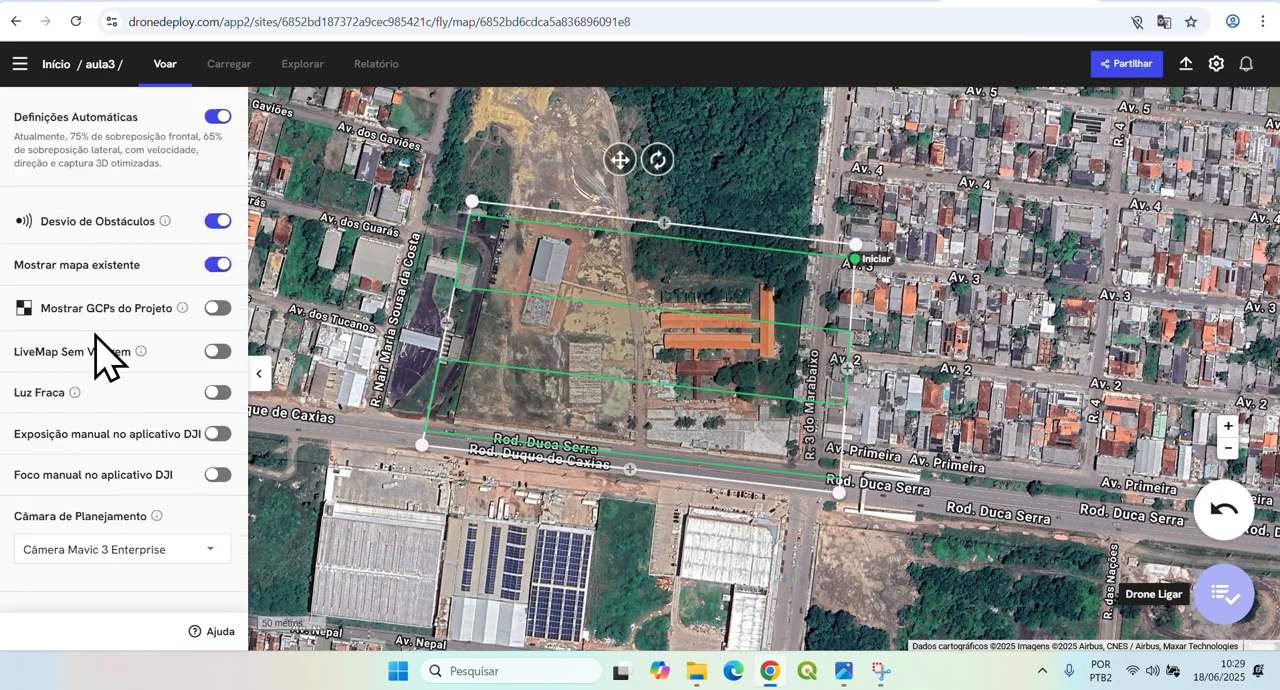
left_click(120, 553)
scroll(185, 510, "down", 10)
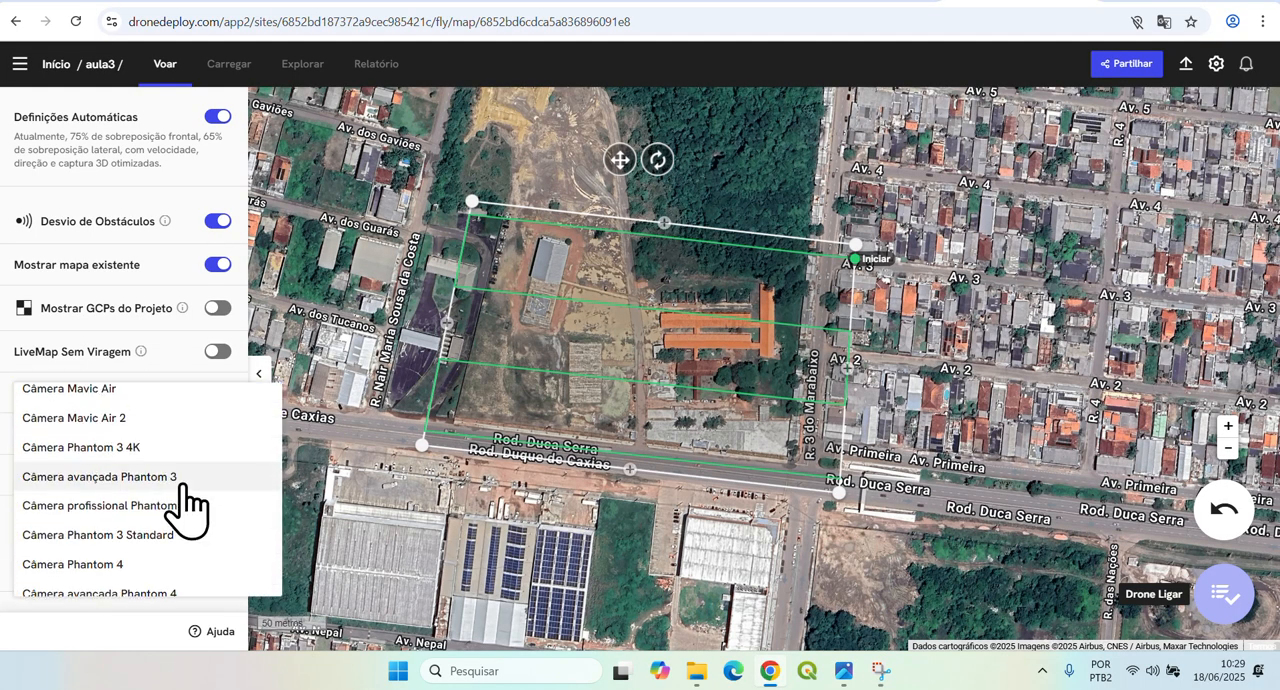
scroll(172, 560, "down", 1)
left_click(112, 543)
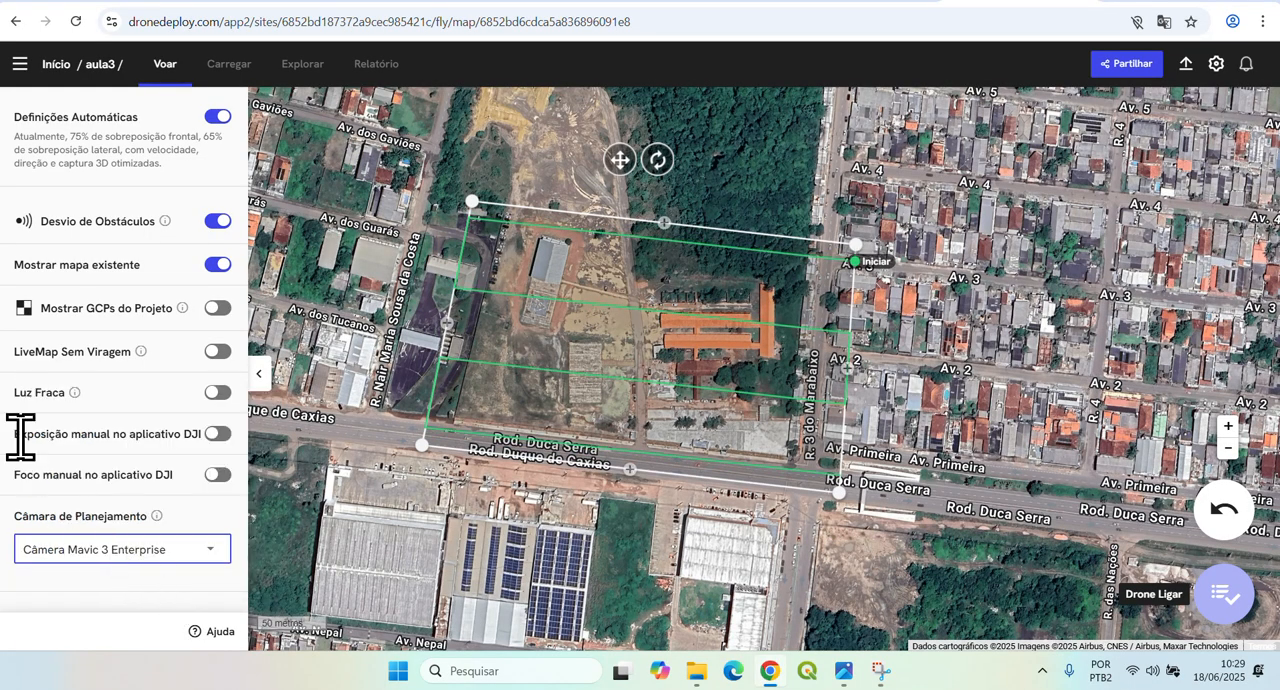
left_click(196, 552)
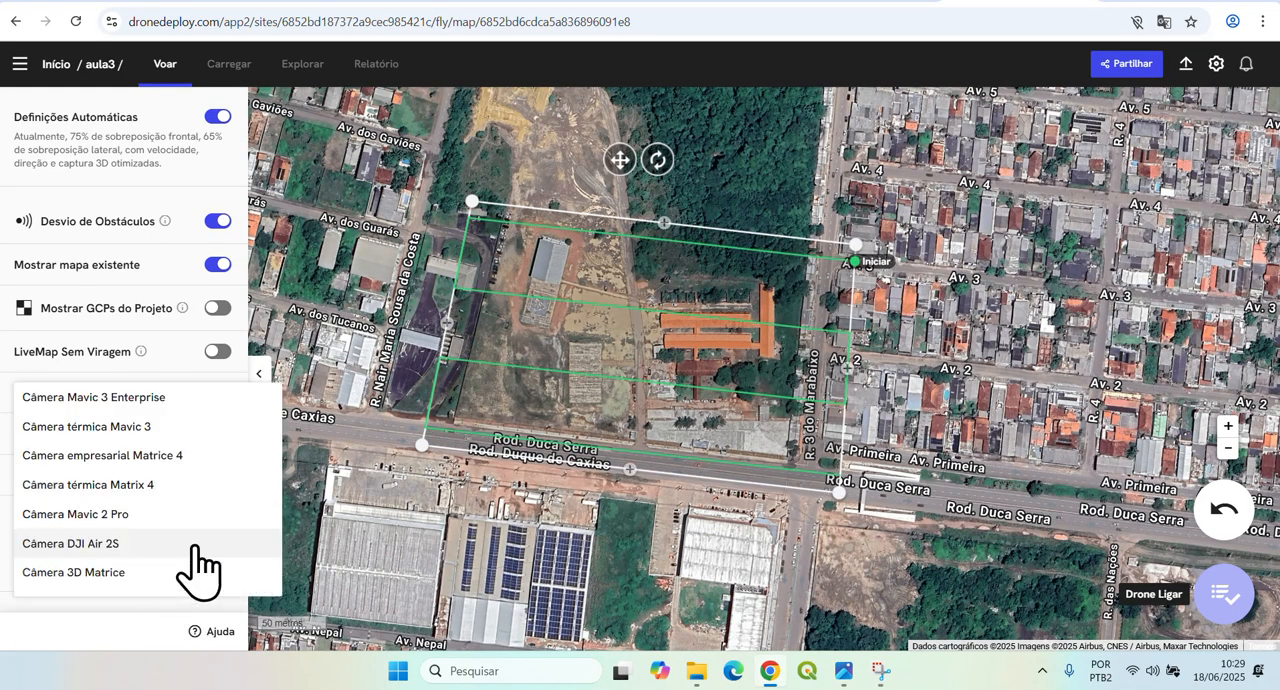
scroll(170, 545, "down", 2)
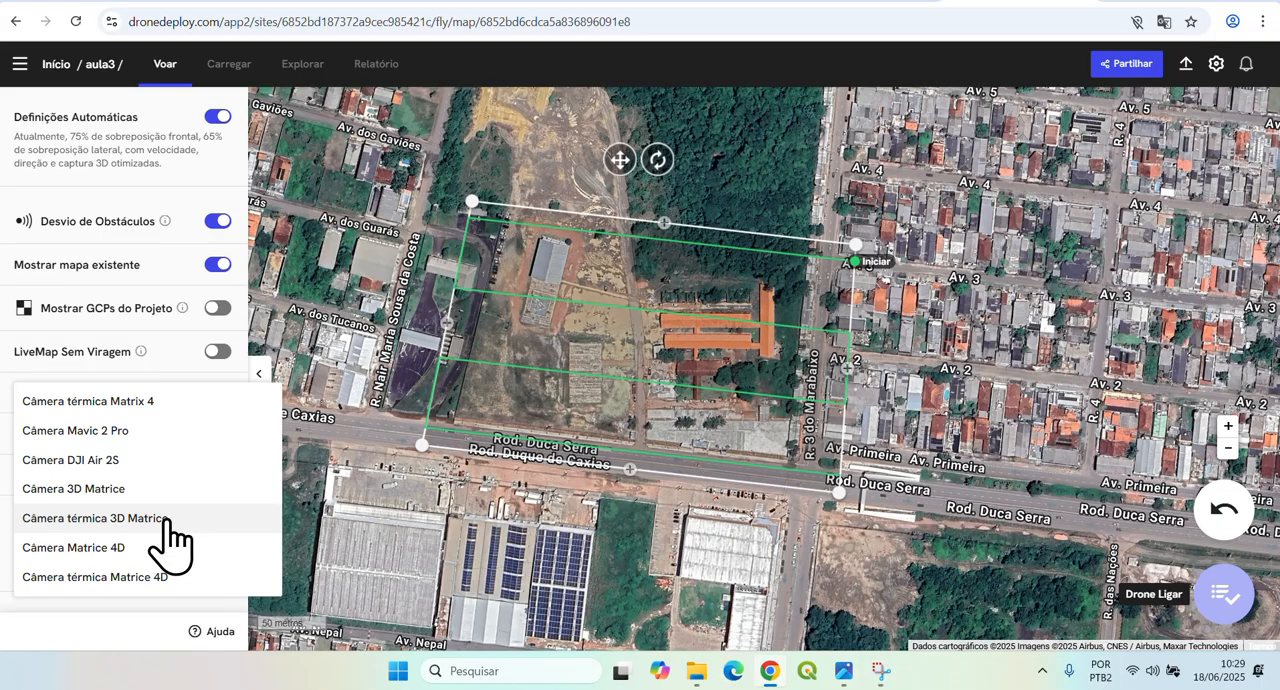
left_click(203, 157)
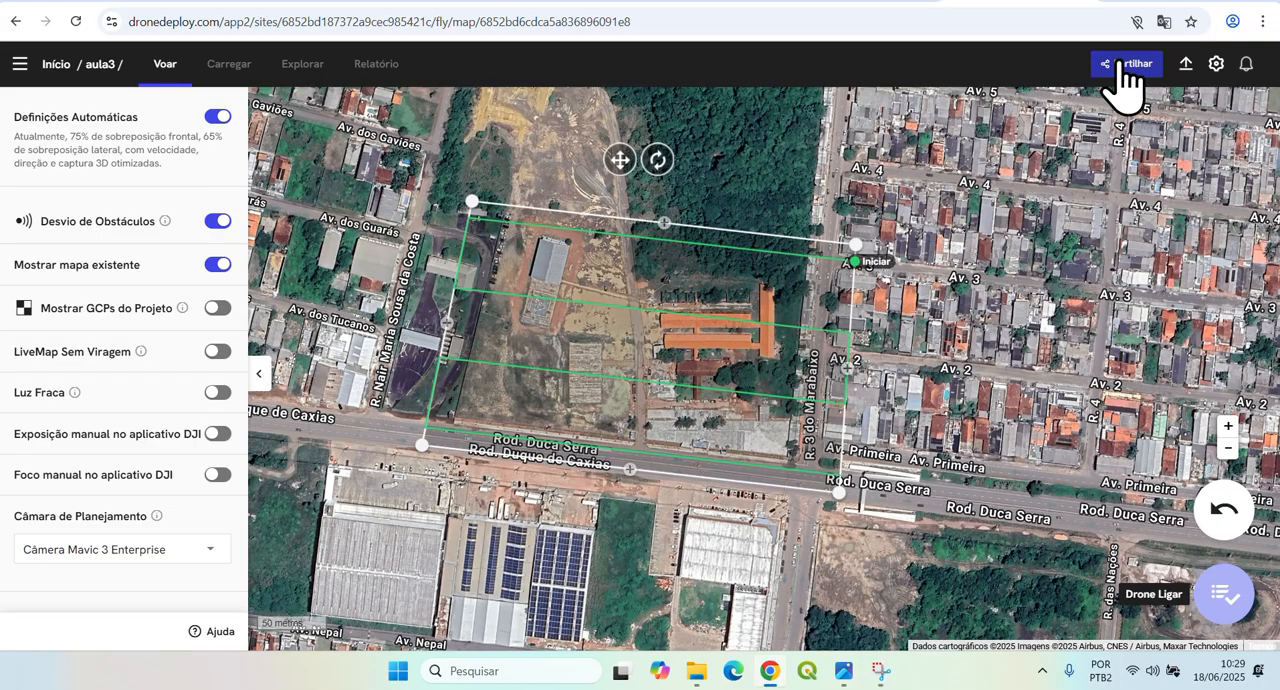
Switch the browser's page translation from Portuguese to English and dismiss the translation popup.
left_click(1162, 21)
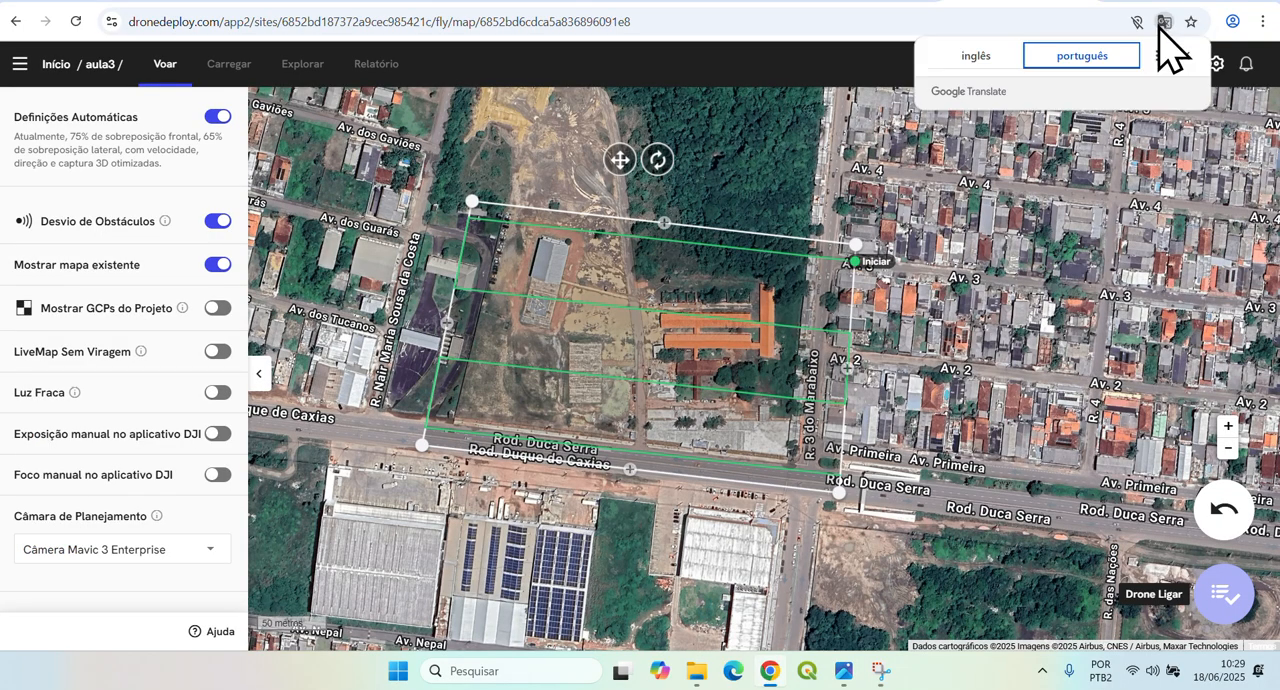
left_click(1003, 58)
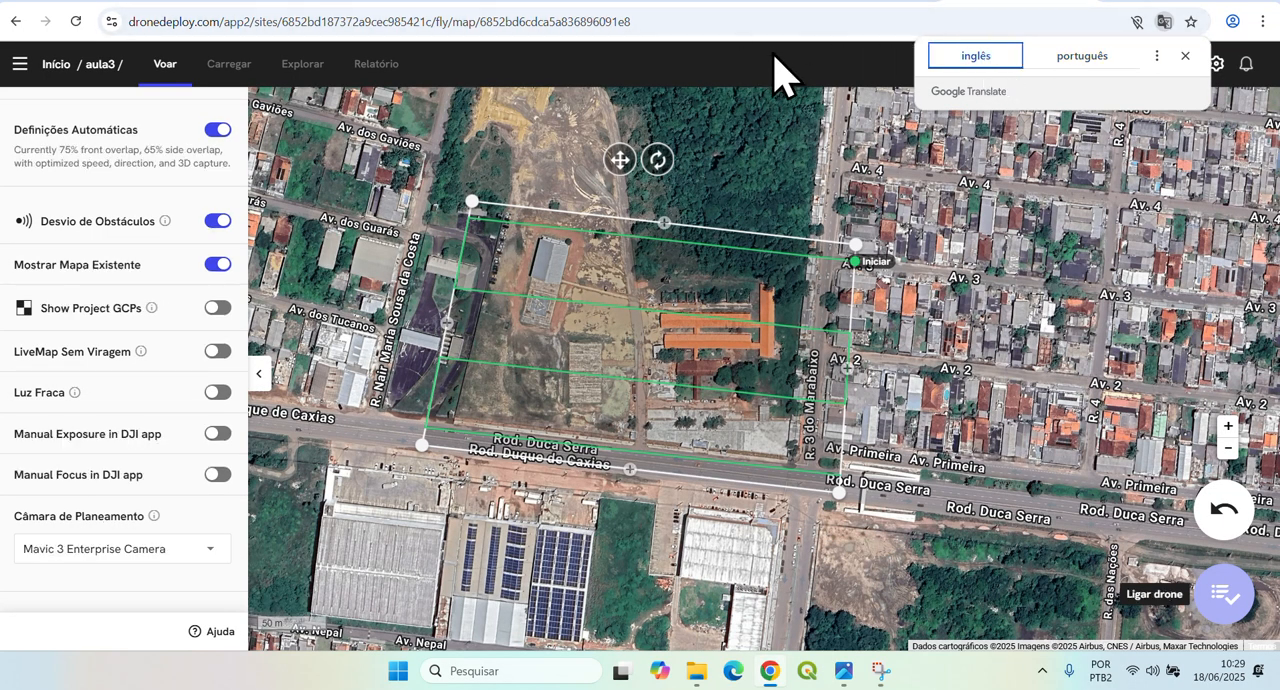
left_click(866, 71)
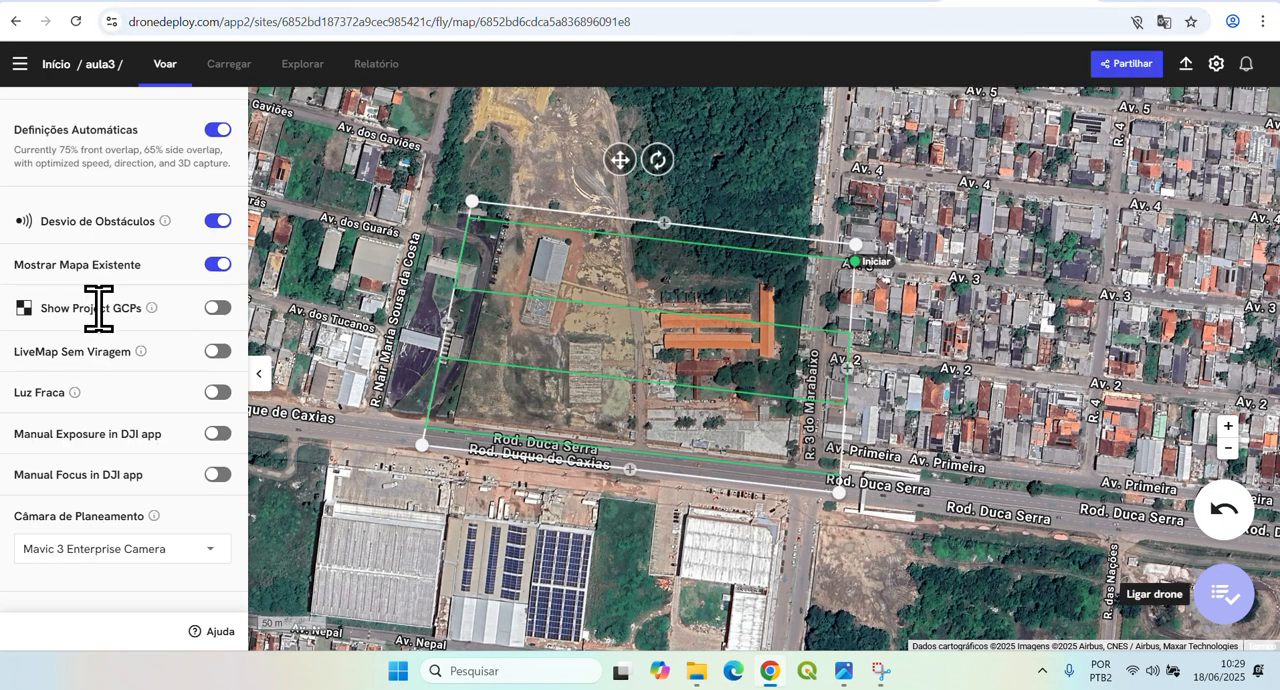
Set the planning camera to Phantom 4 Pro Camera in the advanced settings.
scroll(113, 318, "up", 2)
scroll(115, 318, "down", 2)
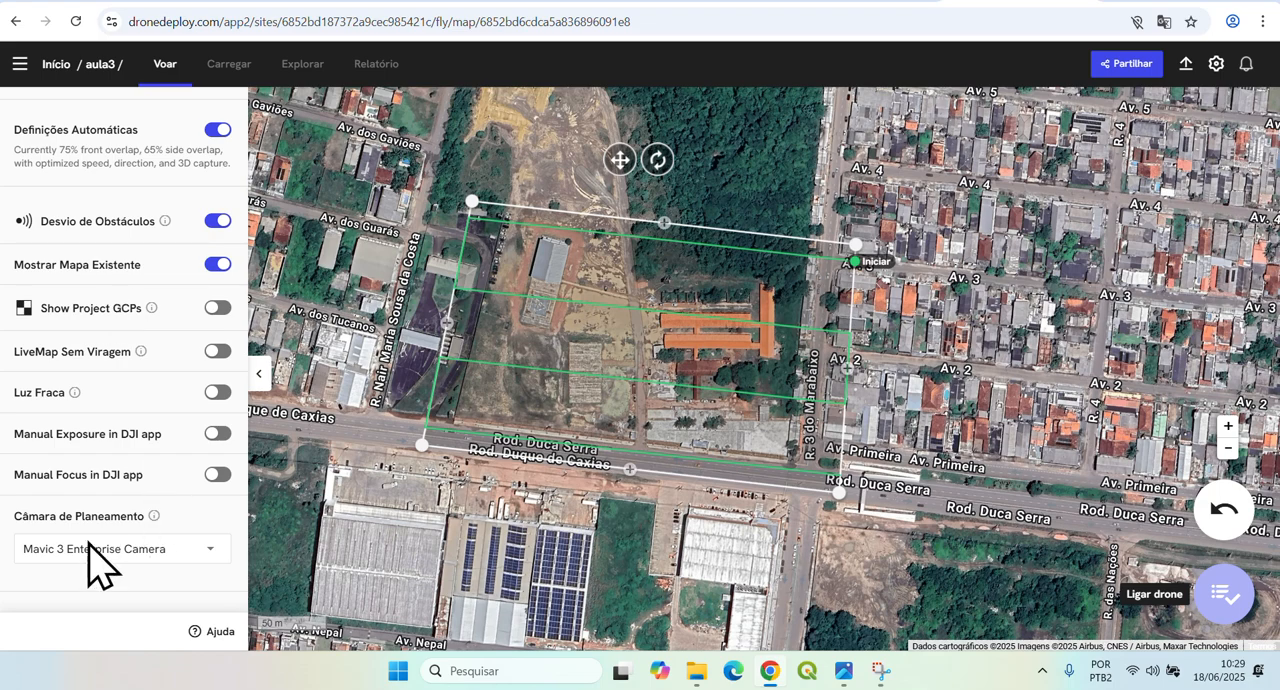
left_click(131, 578)
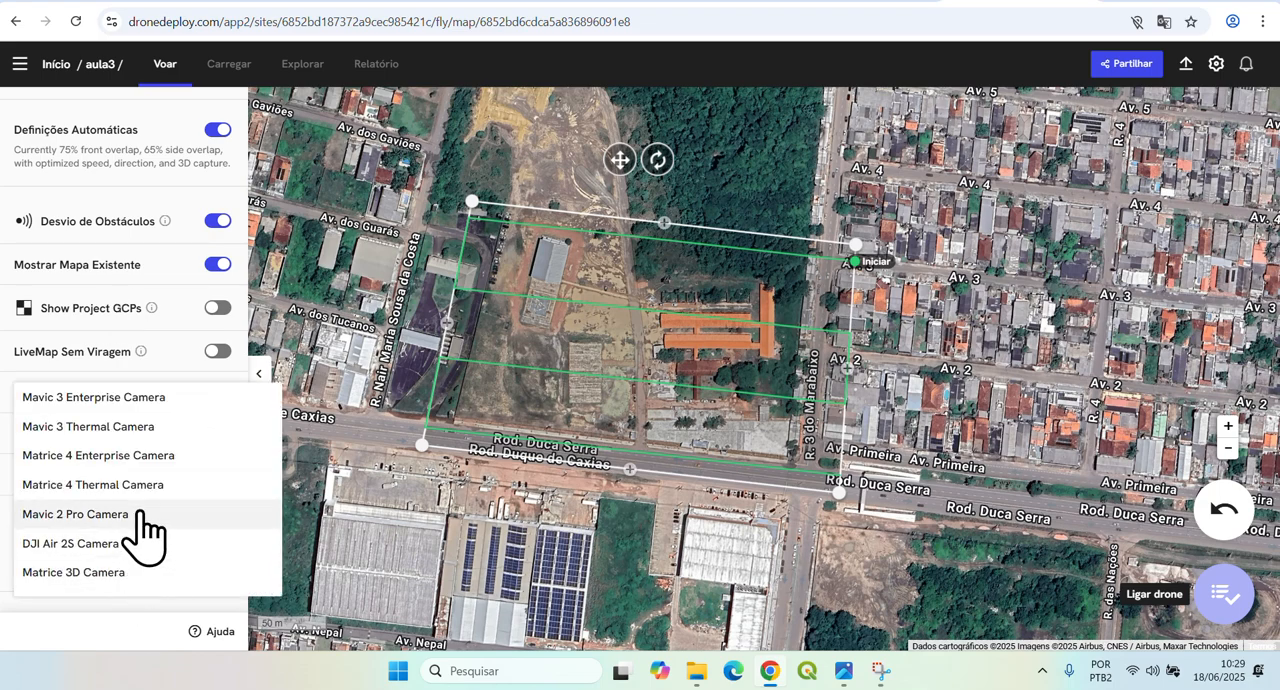
scroll(140, 520, "down", 5)
scroll(142, 522, "down", 2)
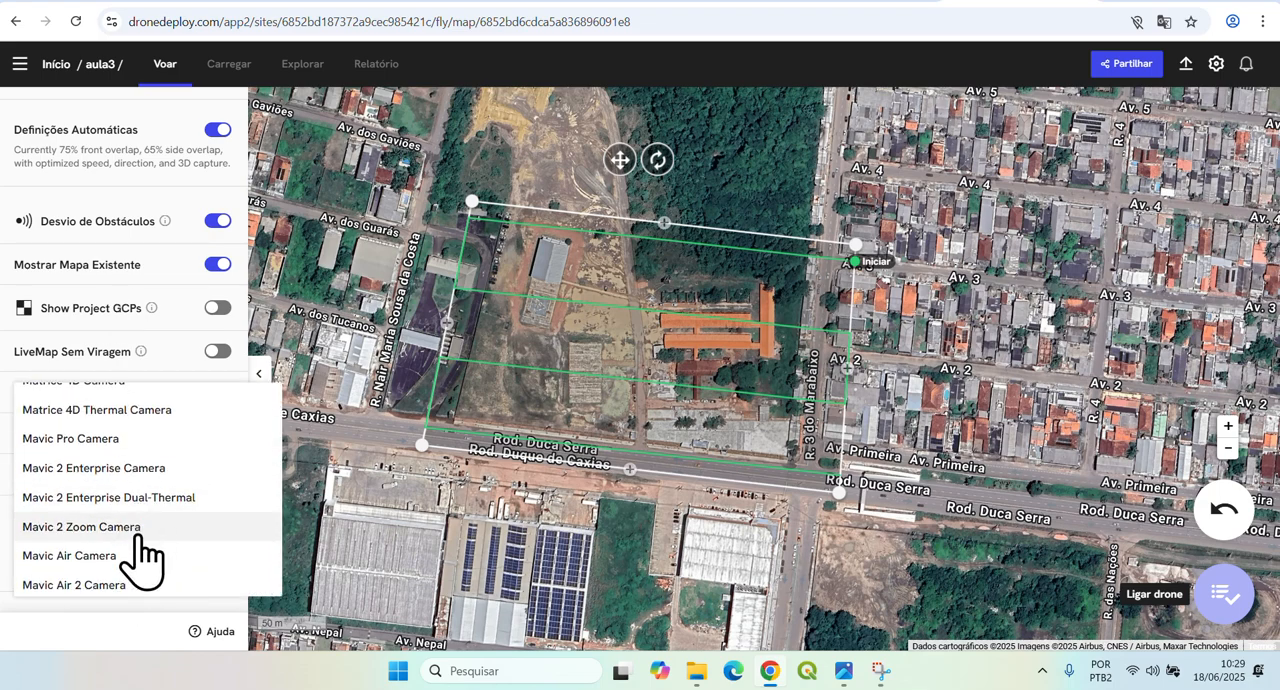
scroll(166, 557, "down", 1)
scroll(166, 557, "down", 2)
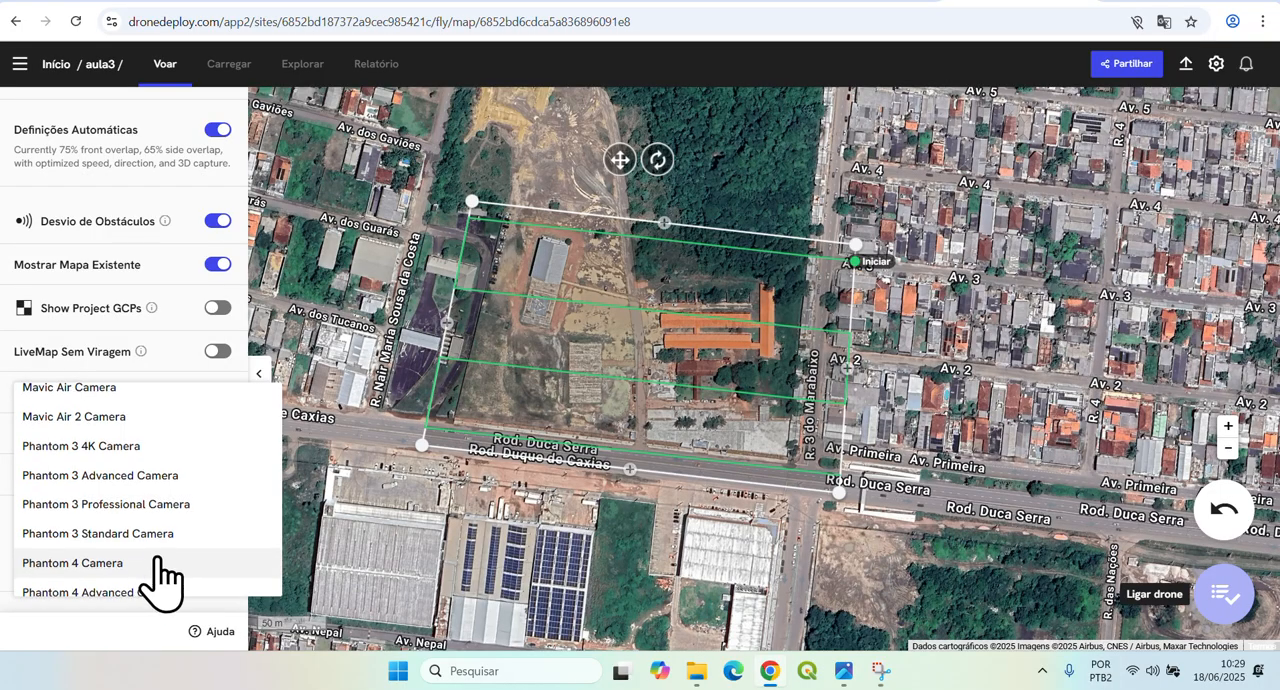
scroll(166, 583, "down", 2)
scroll(190, 560, "down", 1)
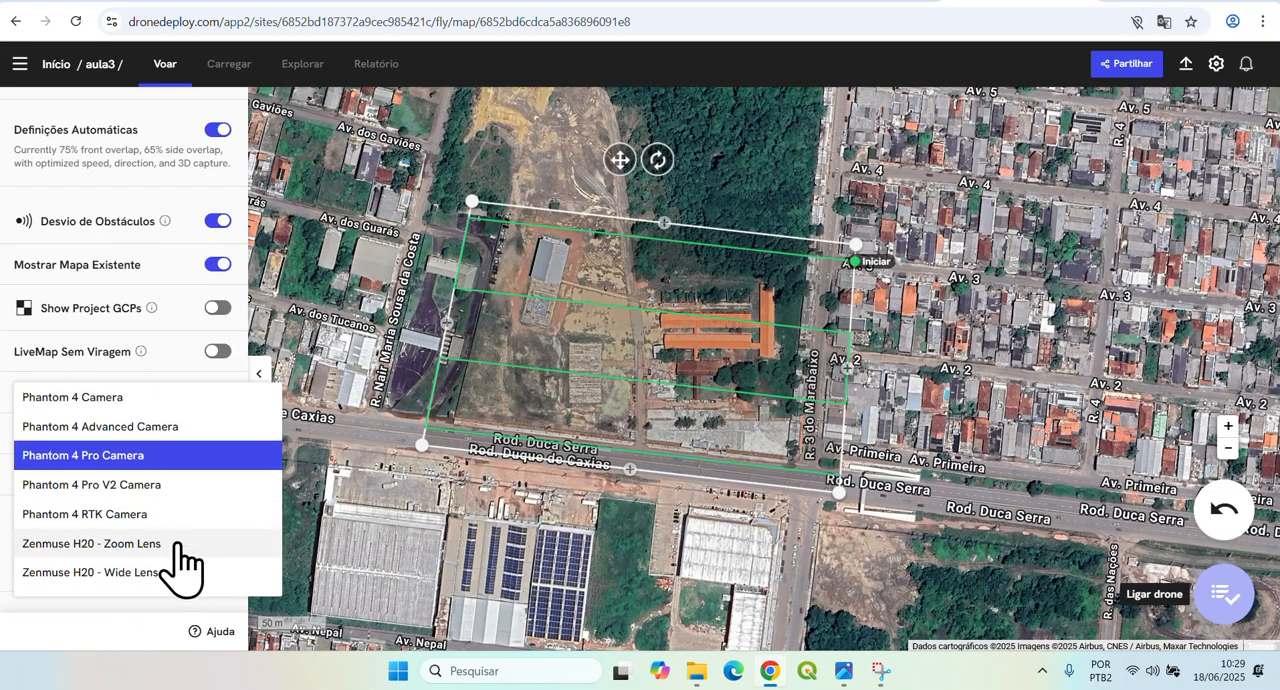
left_click(127, 458)
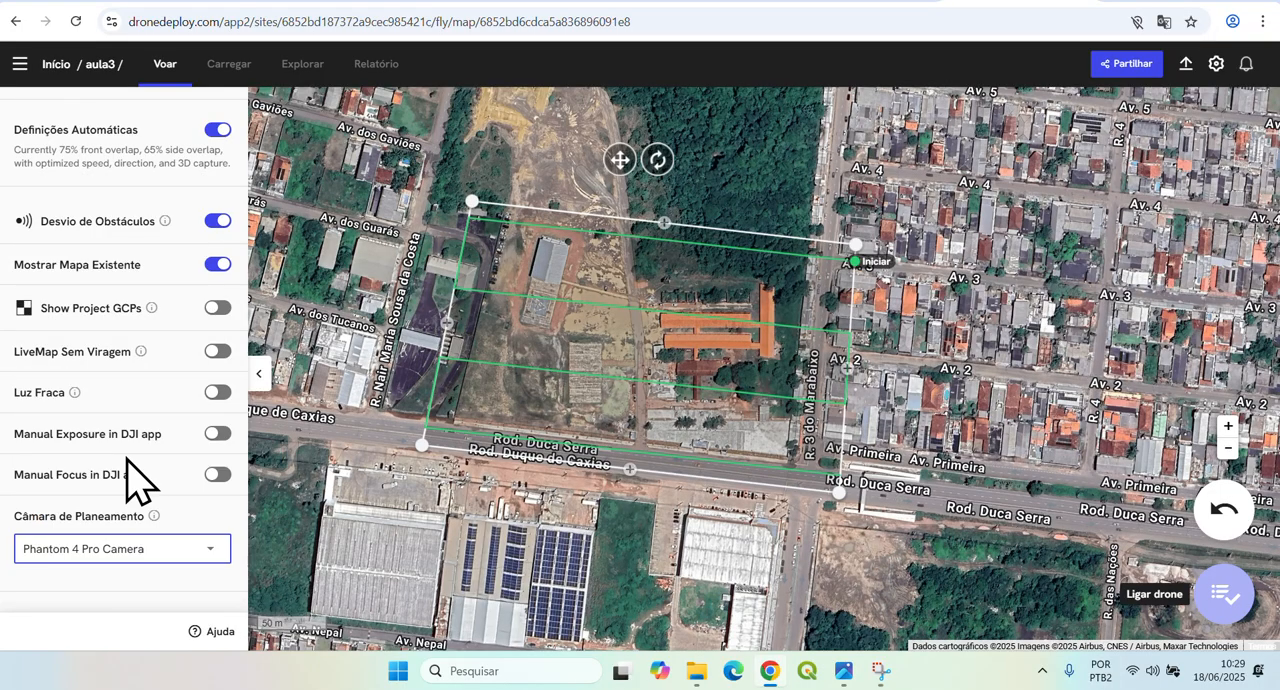
left_click(110, 608)
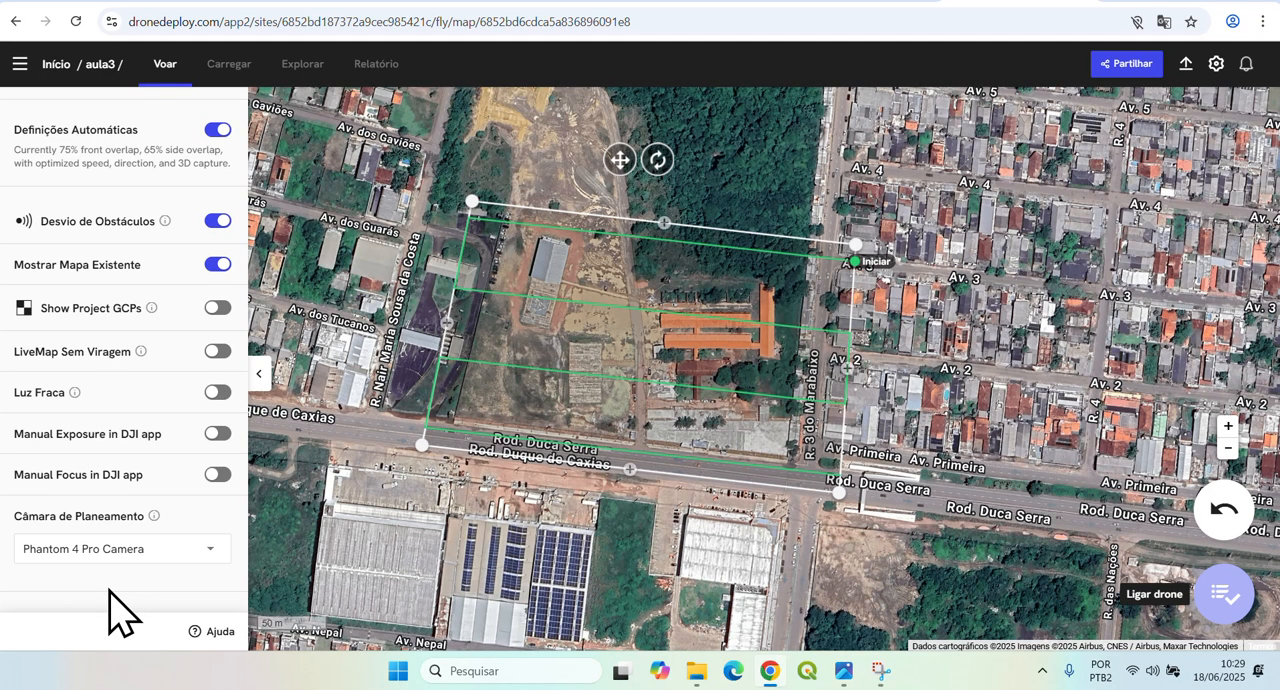
Turn off the automatic settings and set the frontal overlap to 83 %.
scroll(110, 600, "up", 2)
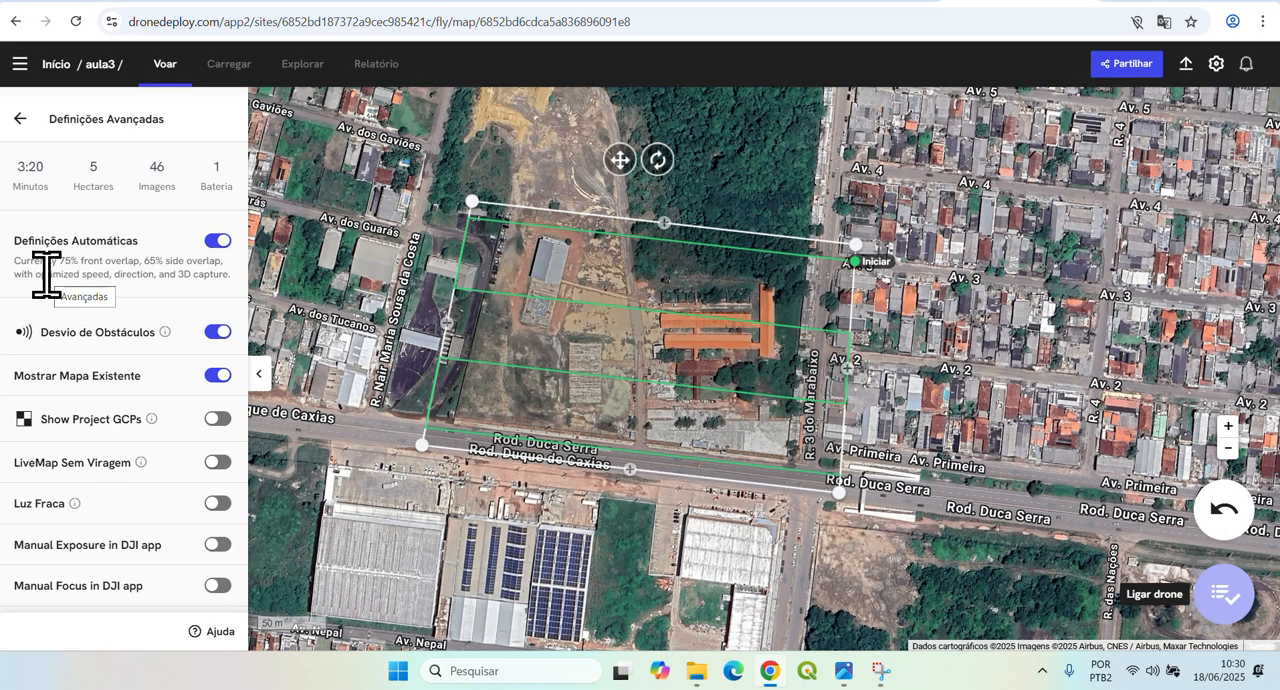
left_click(216, 242)
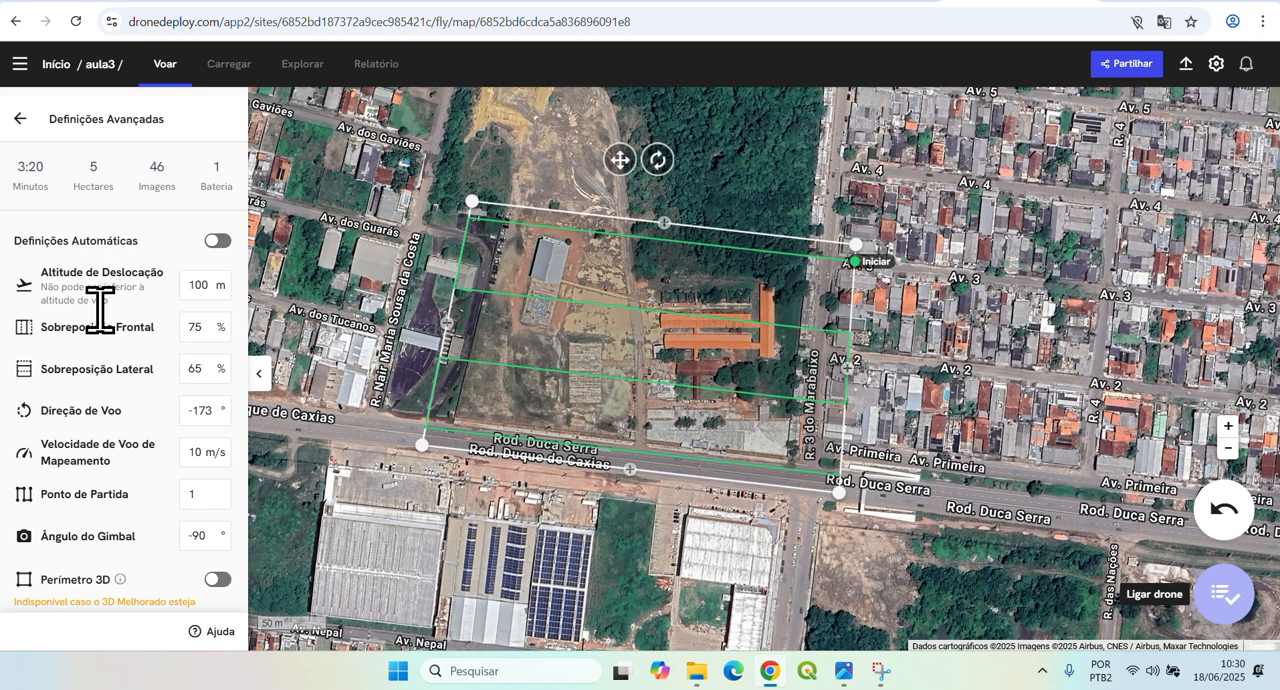
scroll(104, 380, "down", 2)
scroll(108, 370, "up", 1)
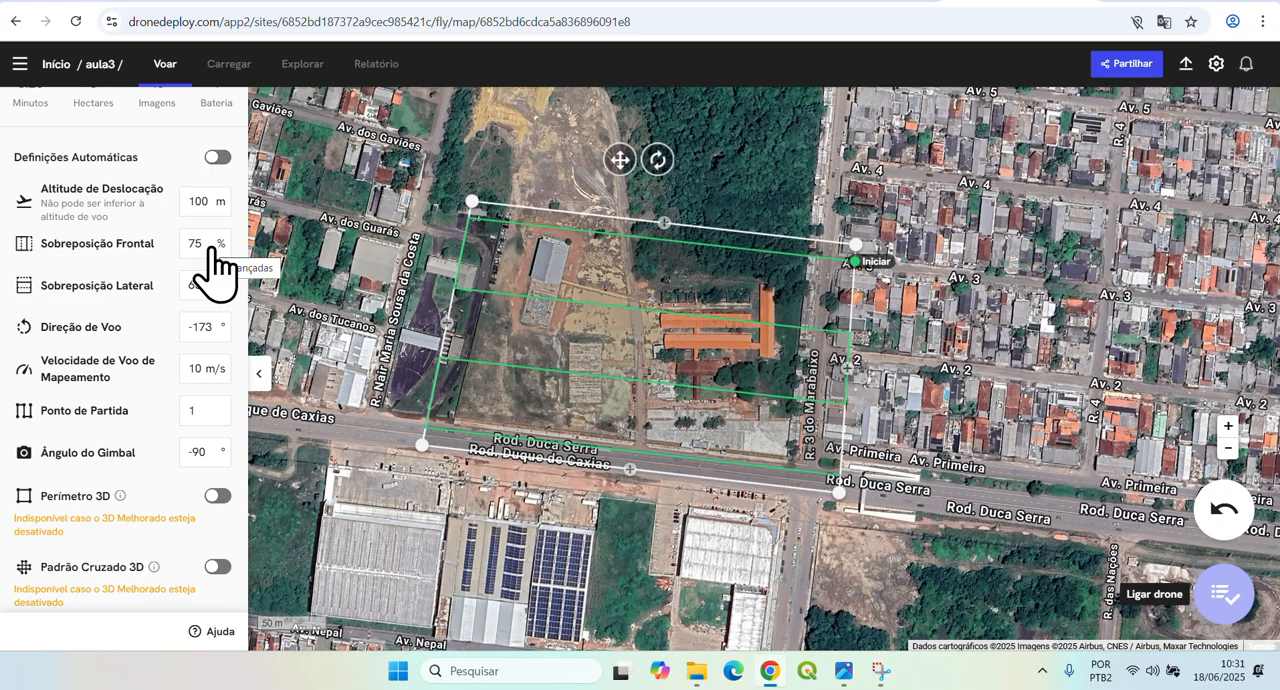
left_click(210, 246)
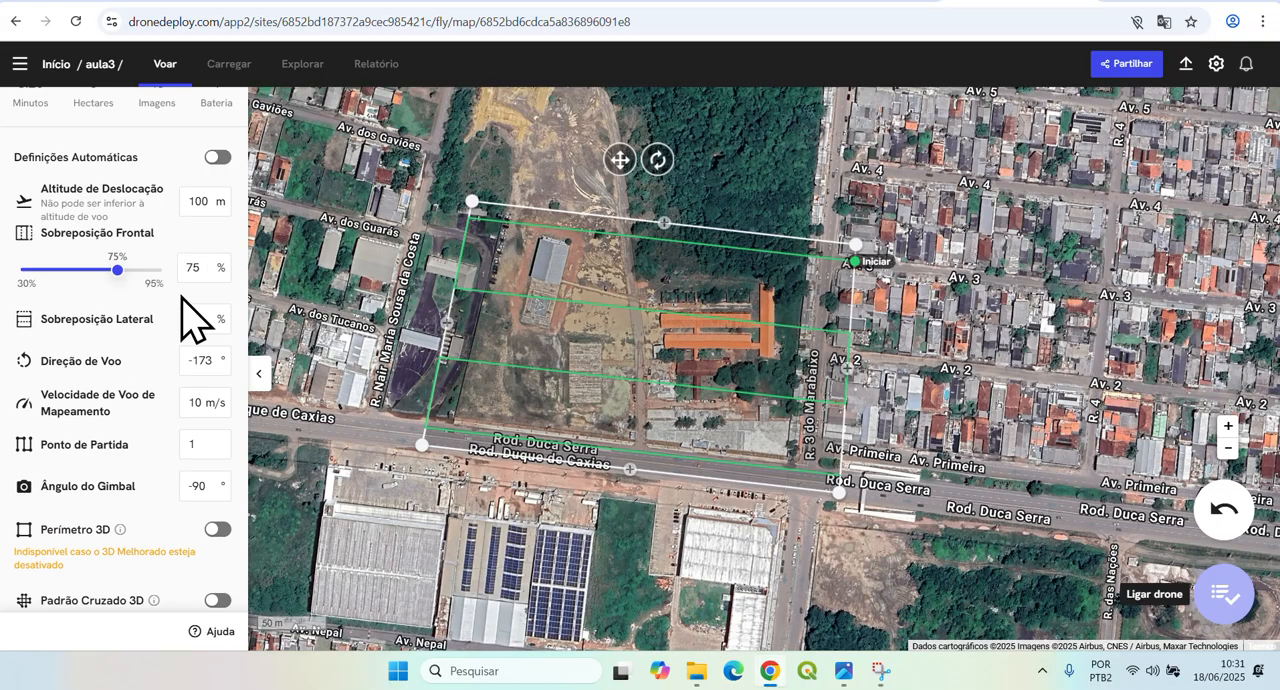
left_click(200, 268)
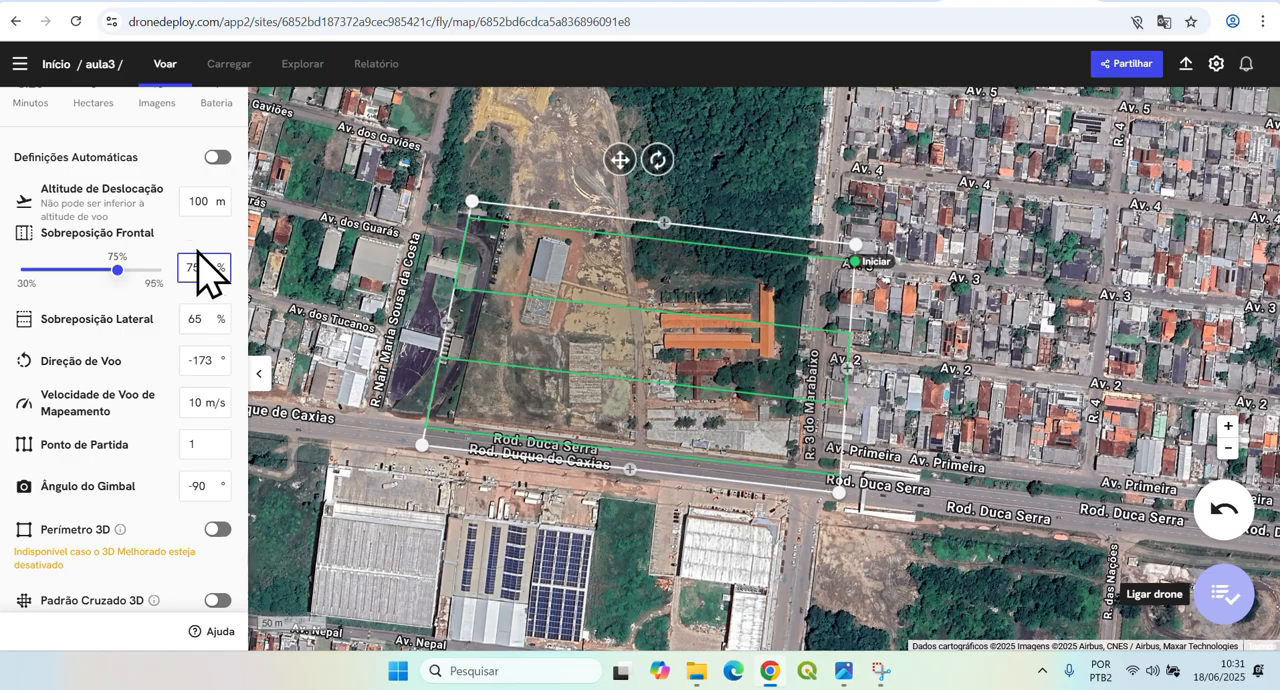
double_click(197, 268)
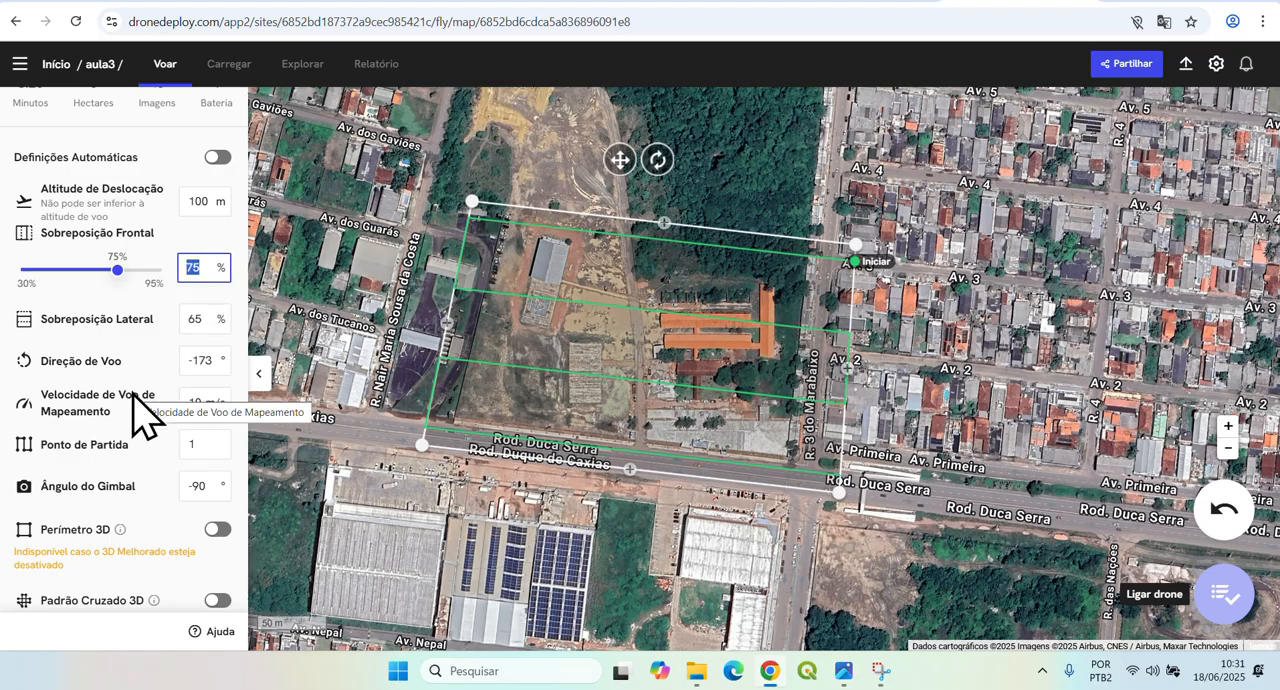
type("83")
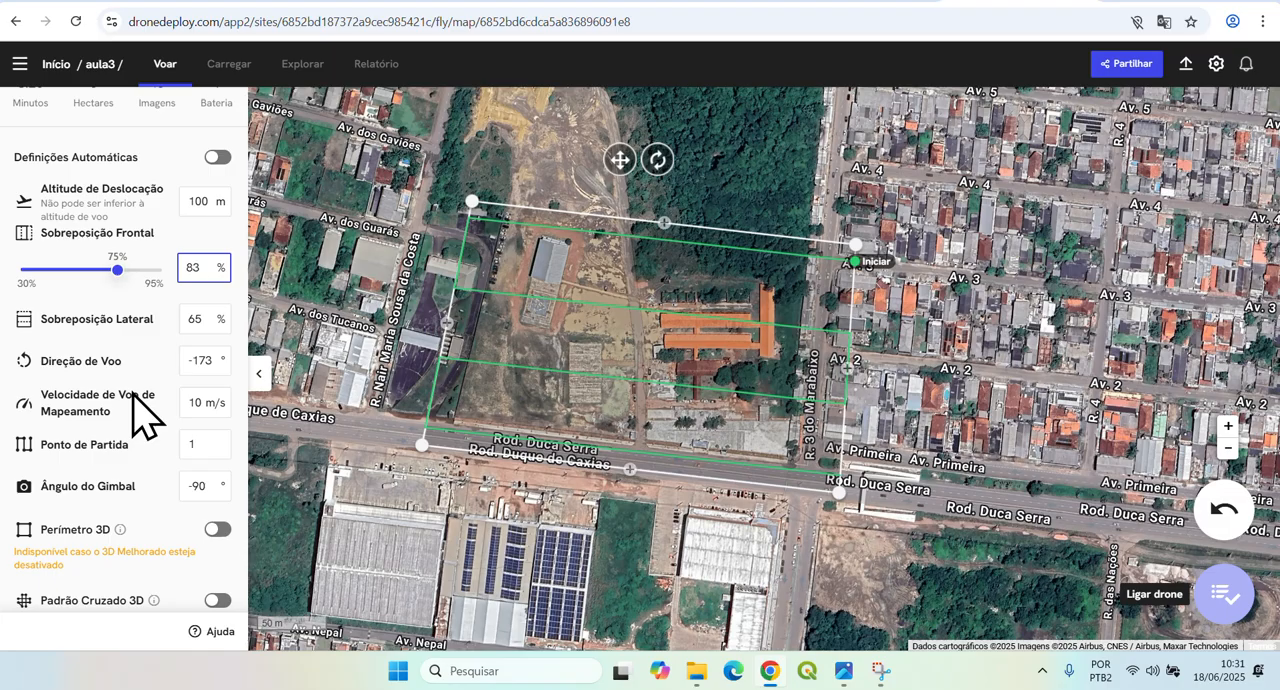
Set the side overlap to 75 %.
left_click(203, 320)
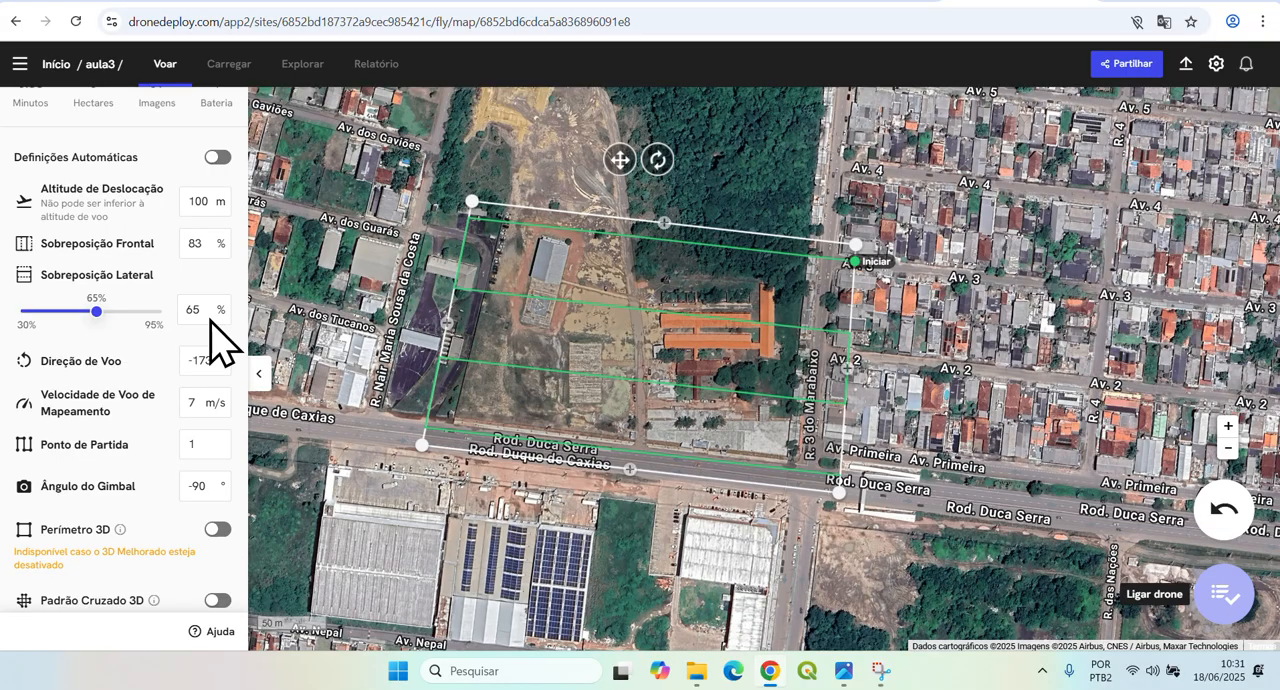
left_click(201, 309)
double_click(201, 309)
type("75")
left_click(195, 363)
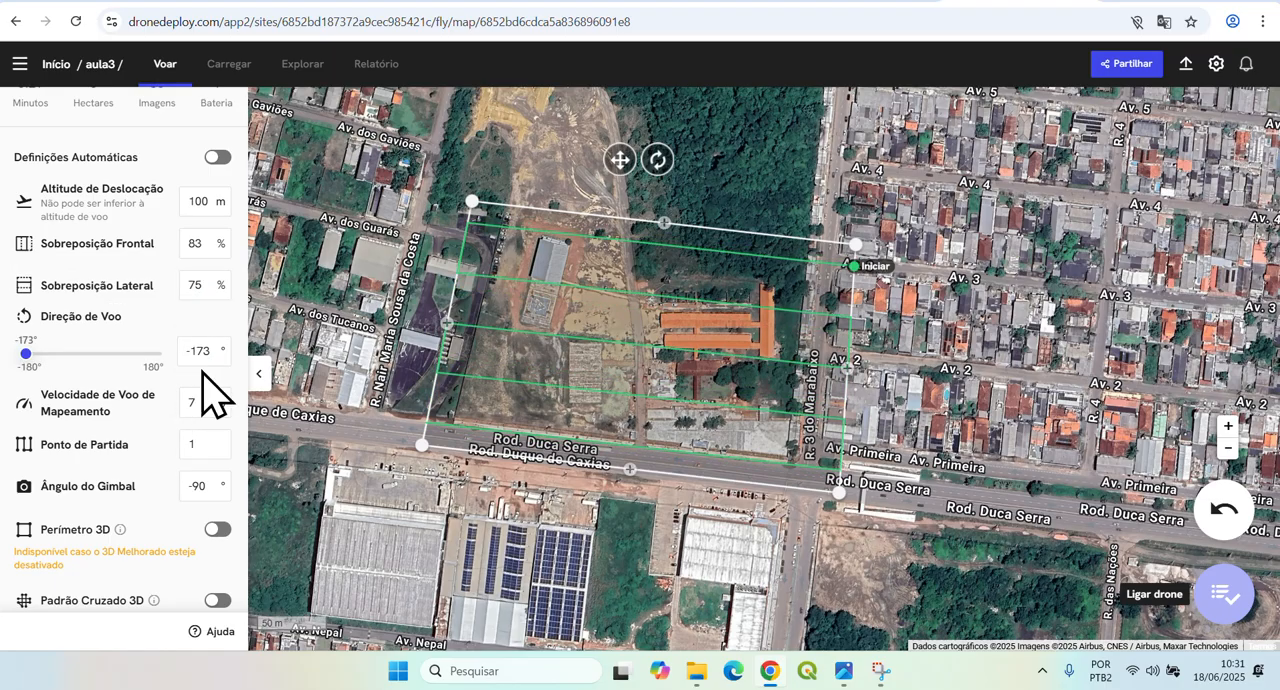
Reduce the mapping flight speed to 6 m/s.
left_click(207, 403)
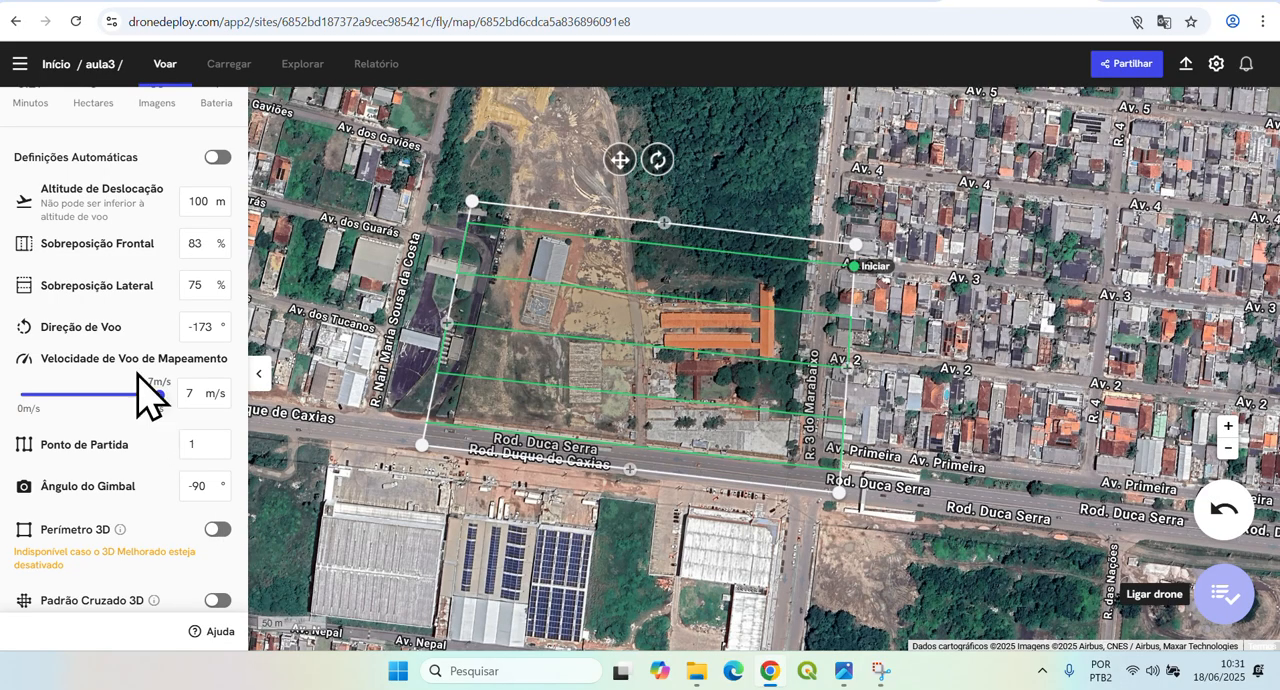
scroll(134, 400, "up", 1)
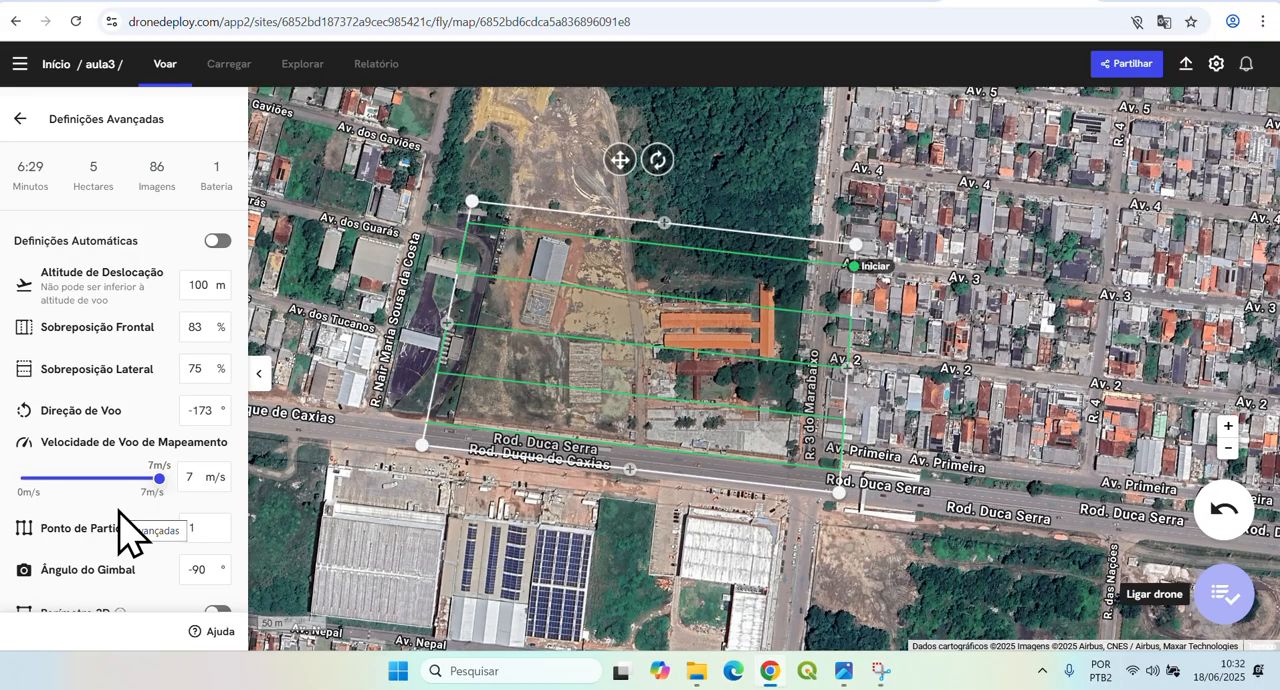
left_click_drag(158, 479, 141, 479)
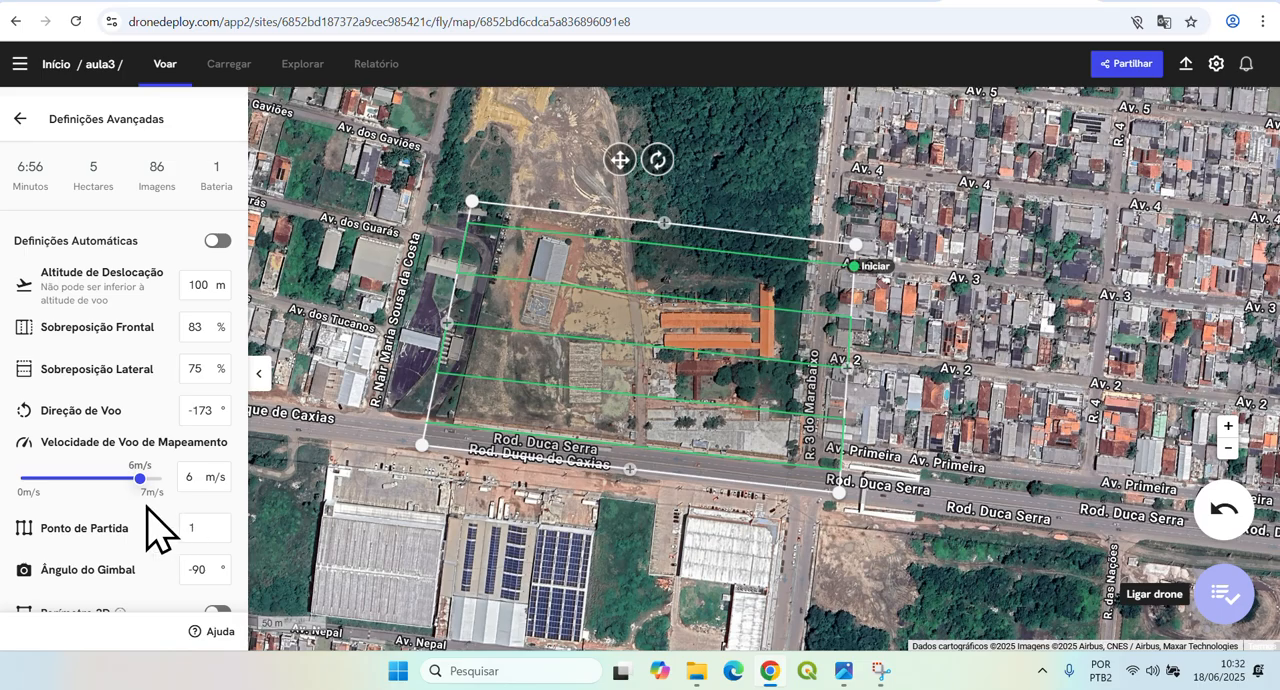
Try starting point 9 for the flight route, and return it to 1.
scroll(150, 528, "down", 1)
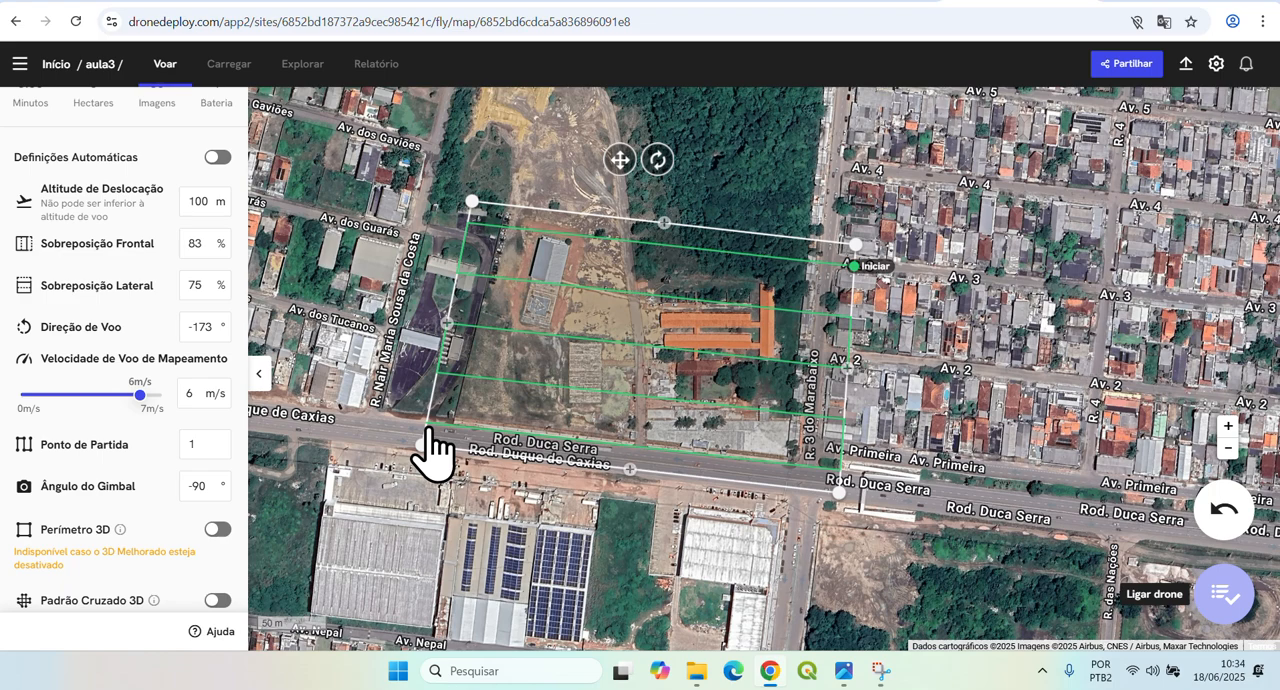
left_click(203, 440)
left_click_drag(17, 452, 170, 450)
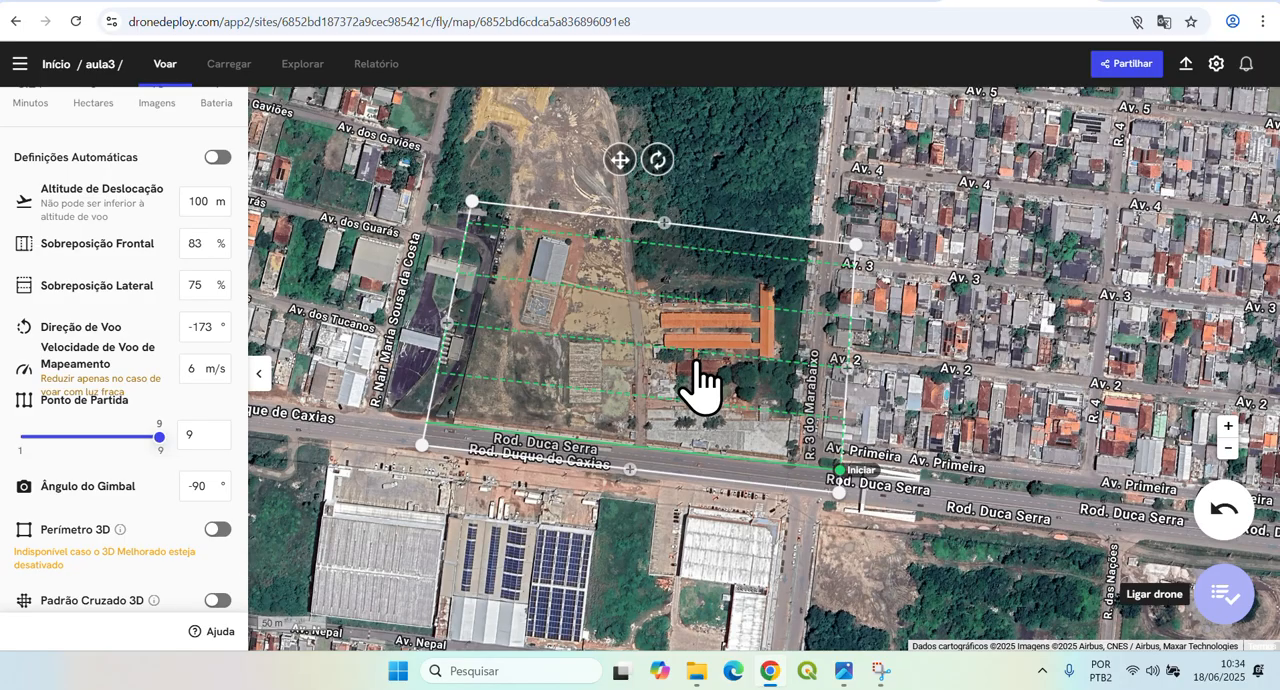
left_click_drag(160, 437, 20, 437)
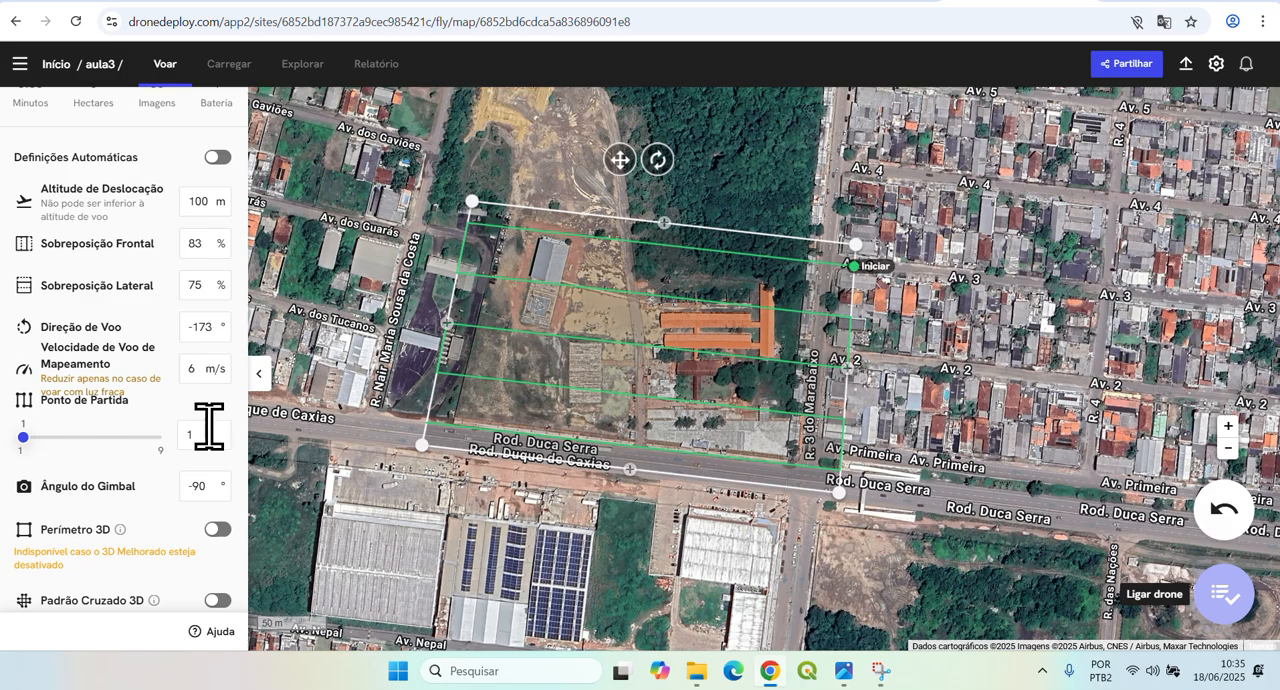
Try flight directions of -180°, -89°, 4° and 2° for the route lines.
left_click(205, 347)
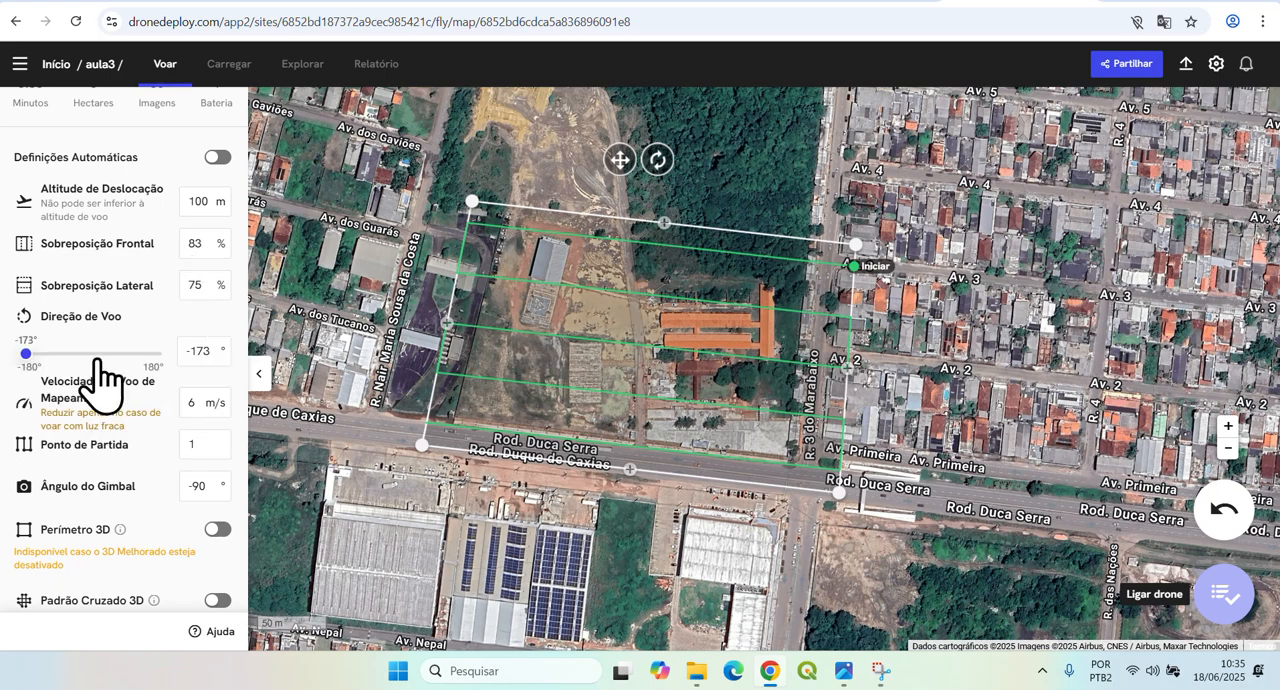
mouse_move(27, 354)
left_mouse_down()
mouse_move(96, 357)
mouse_move(20, 357)
left_mouse_up()
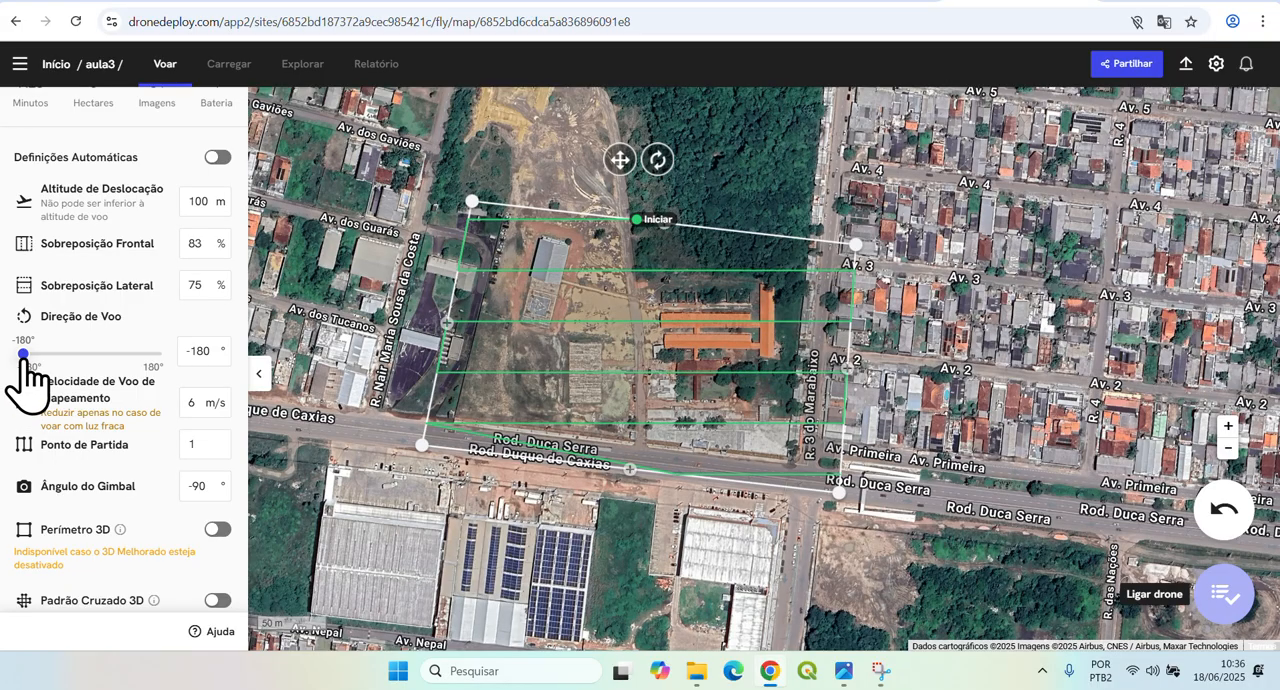
left_click_drag(22, 357, 57, 366)
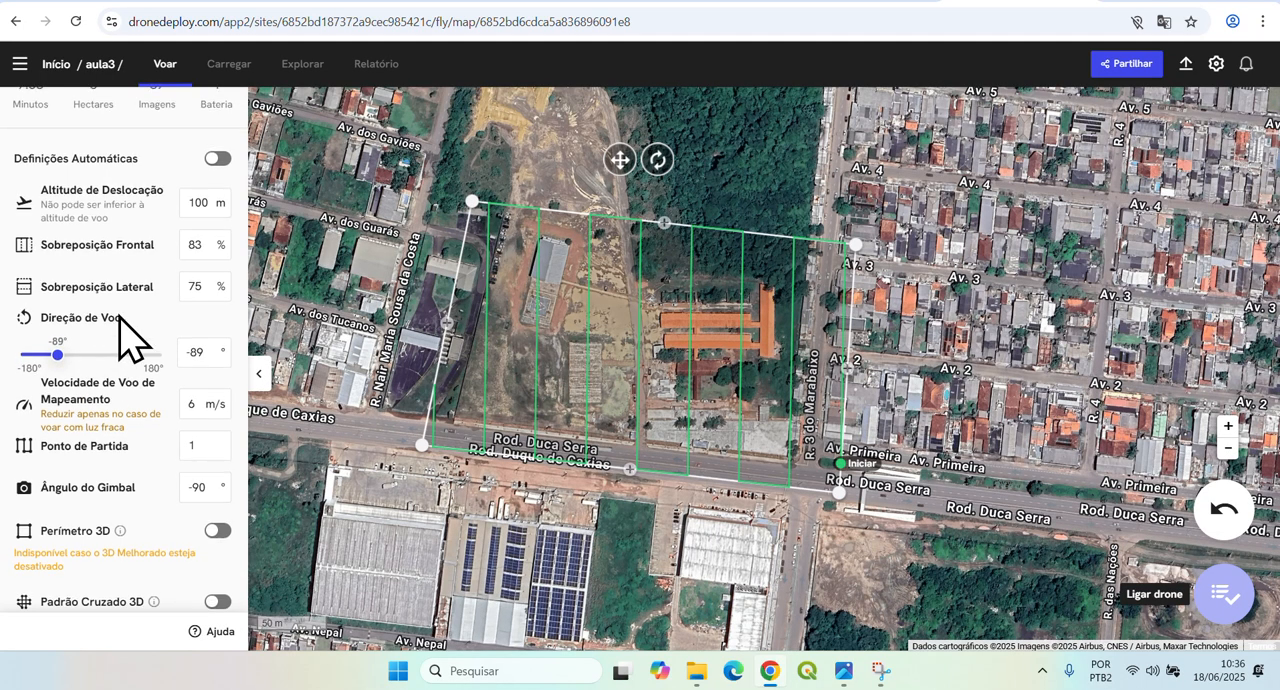
scroll(120, 335, "up", 1)
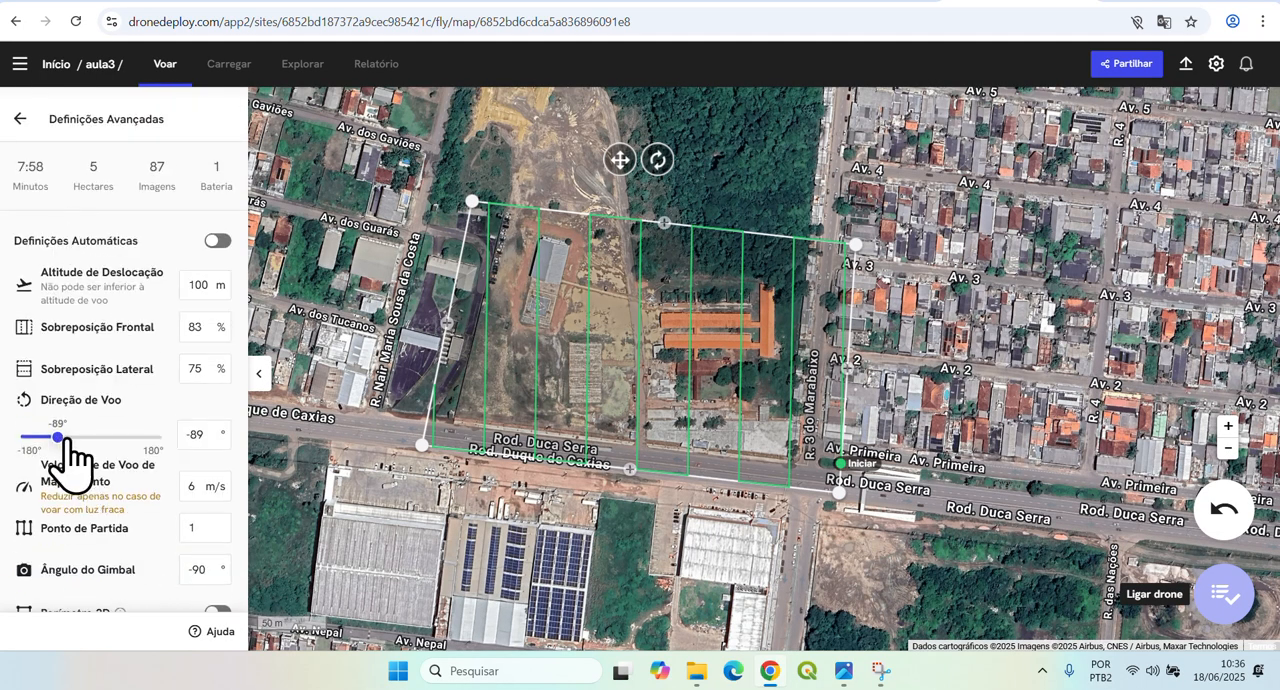
left_click_drag(60, 437, 93, 438)
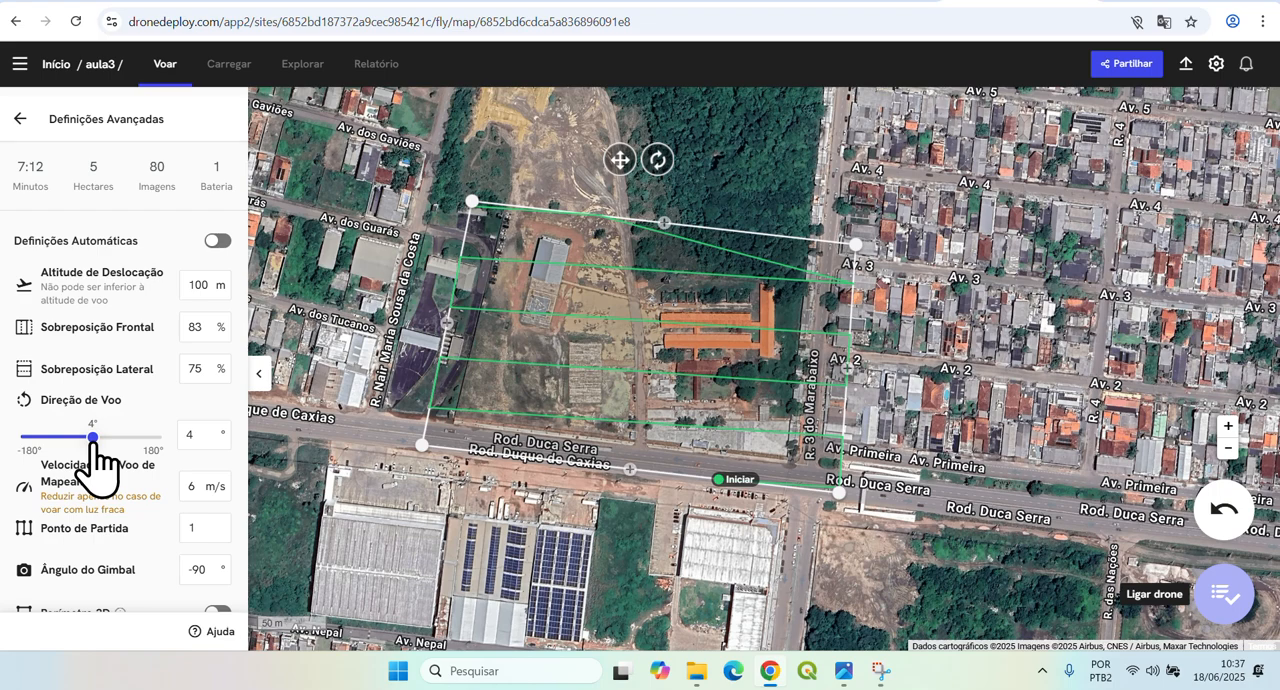
left_click_drag(93, 438, 92, 438)
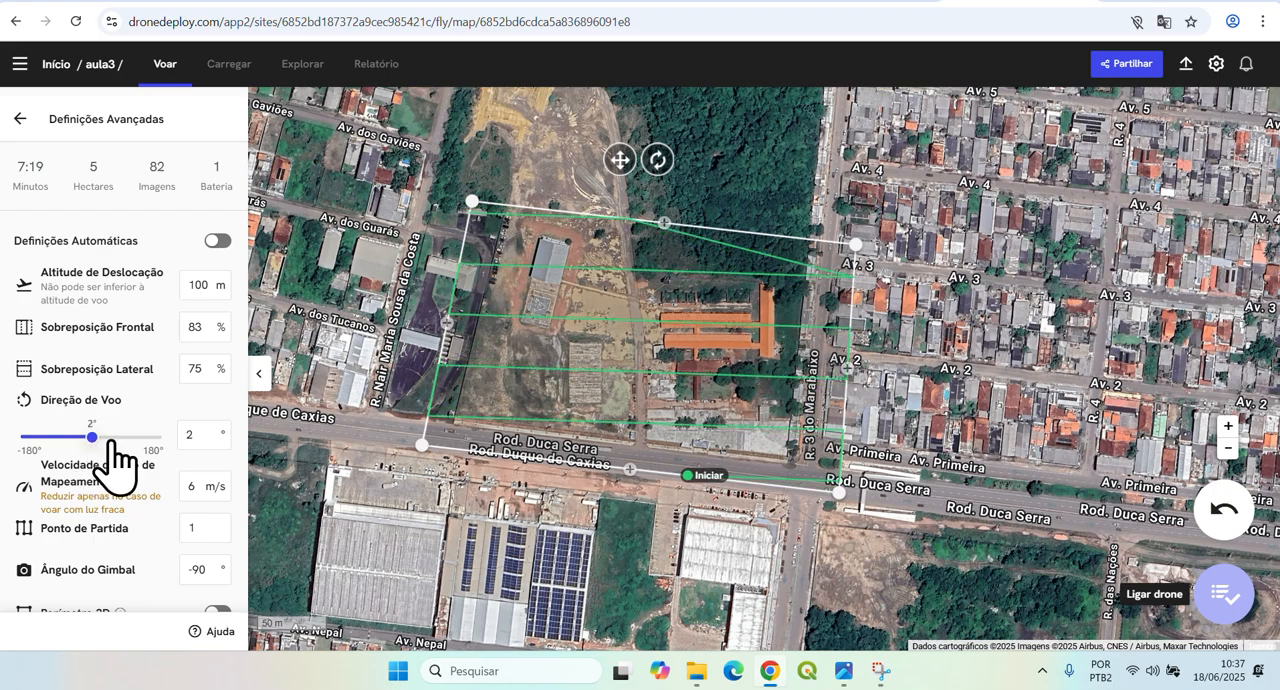
Enter exact flight directions of 4° and 5° to compare the resulting routes.
double_click(184, 431)
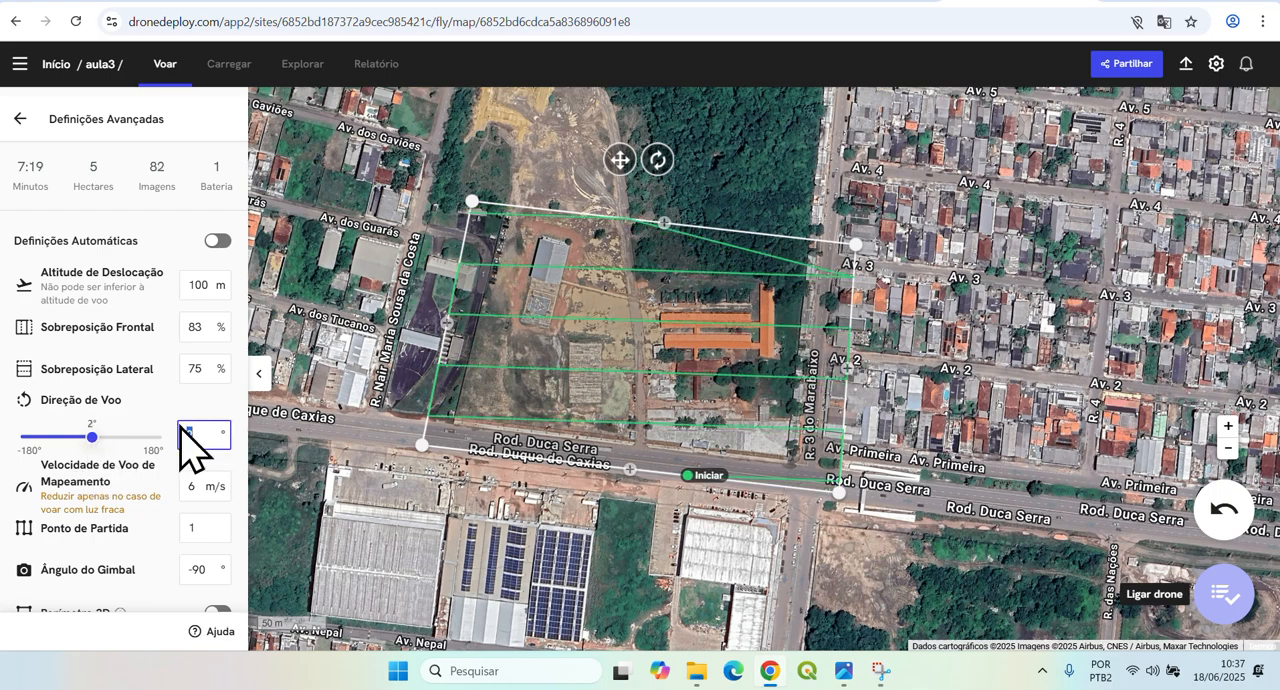
key("BackSpace")
type("3")
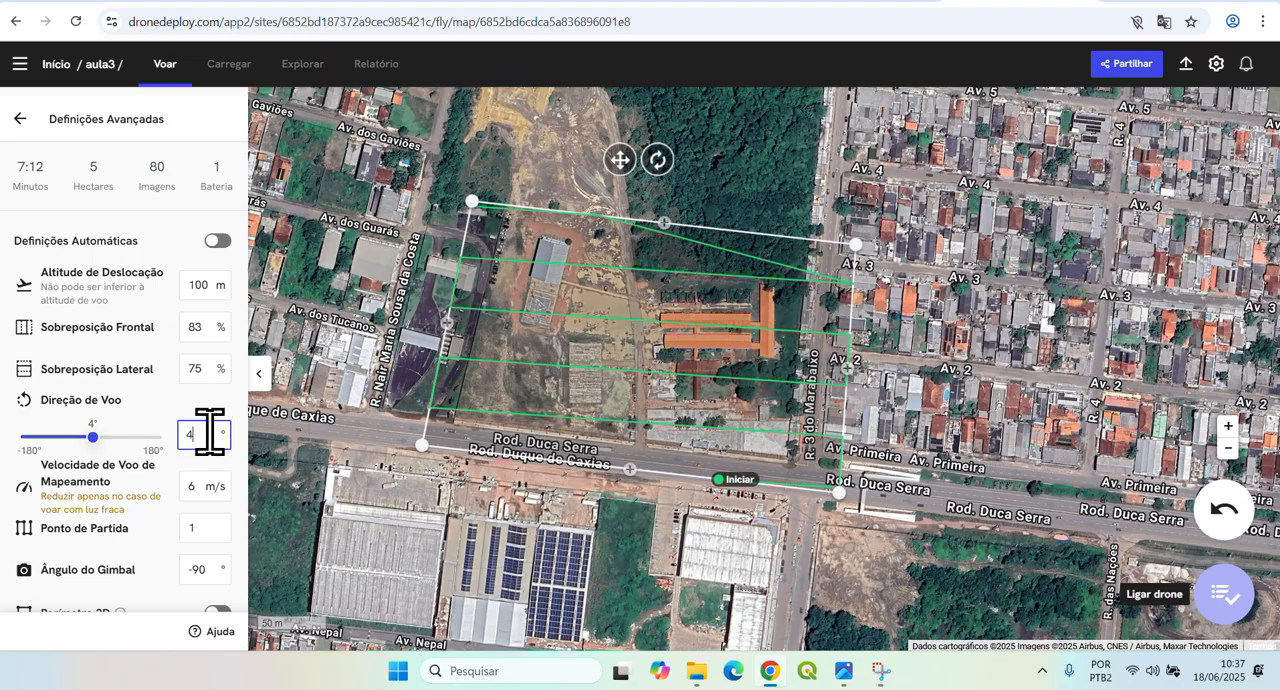
left_click_drag(210, 431, 176, 426)
type("5")
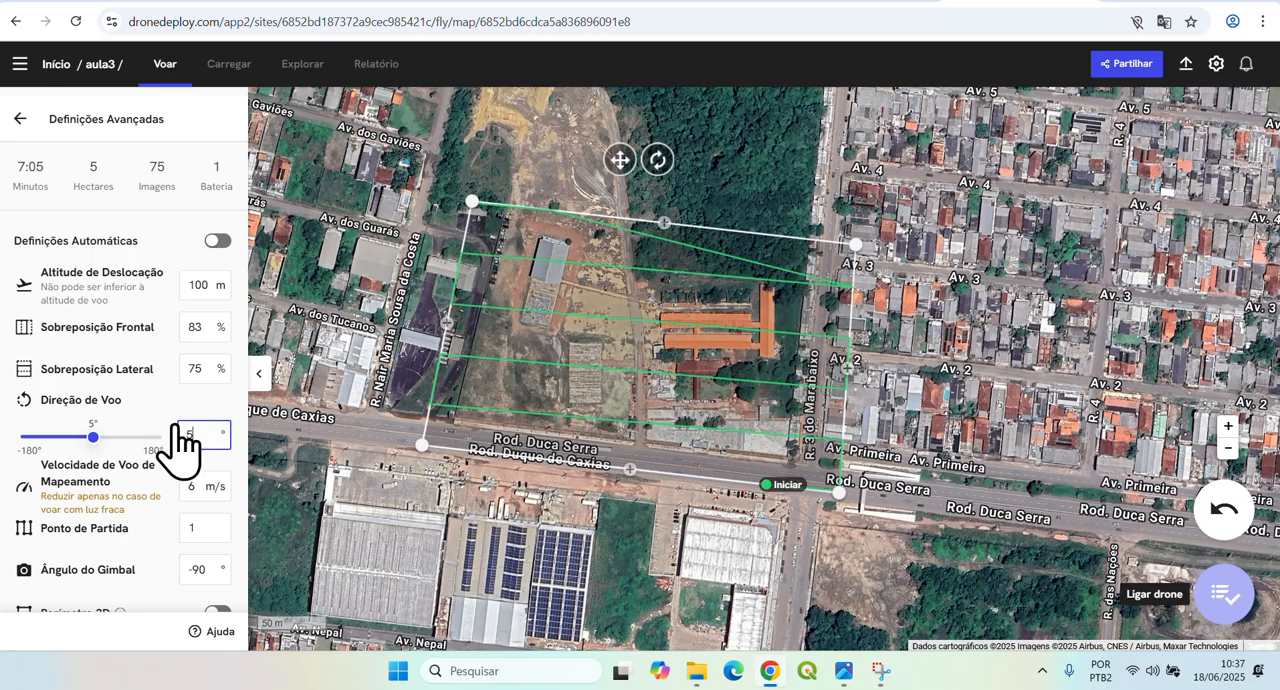
Try a flight direction of 24°, and set it to 8°.
left_click(94, 437)
left_click_drag(94, 437, 100, 437)
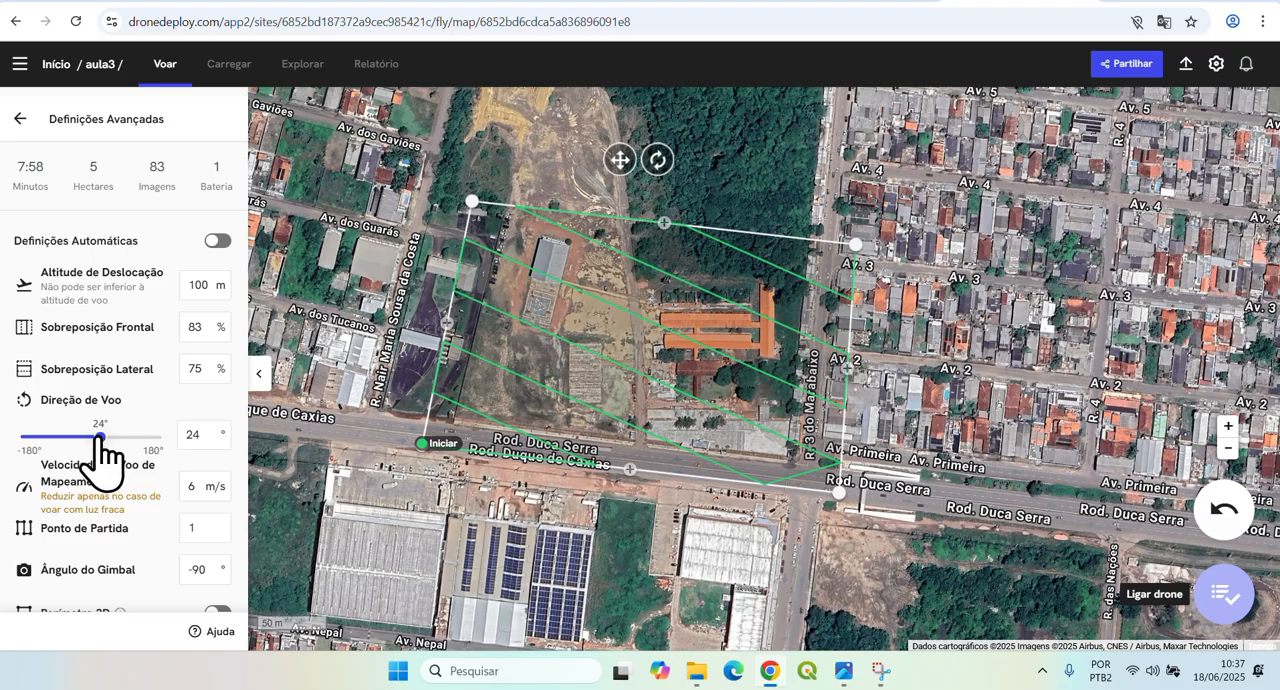
left_click_drag(100, 436, 94, 437)
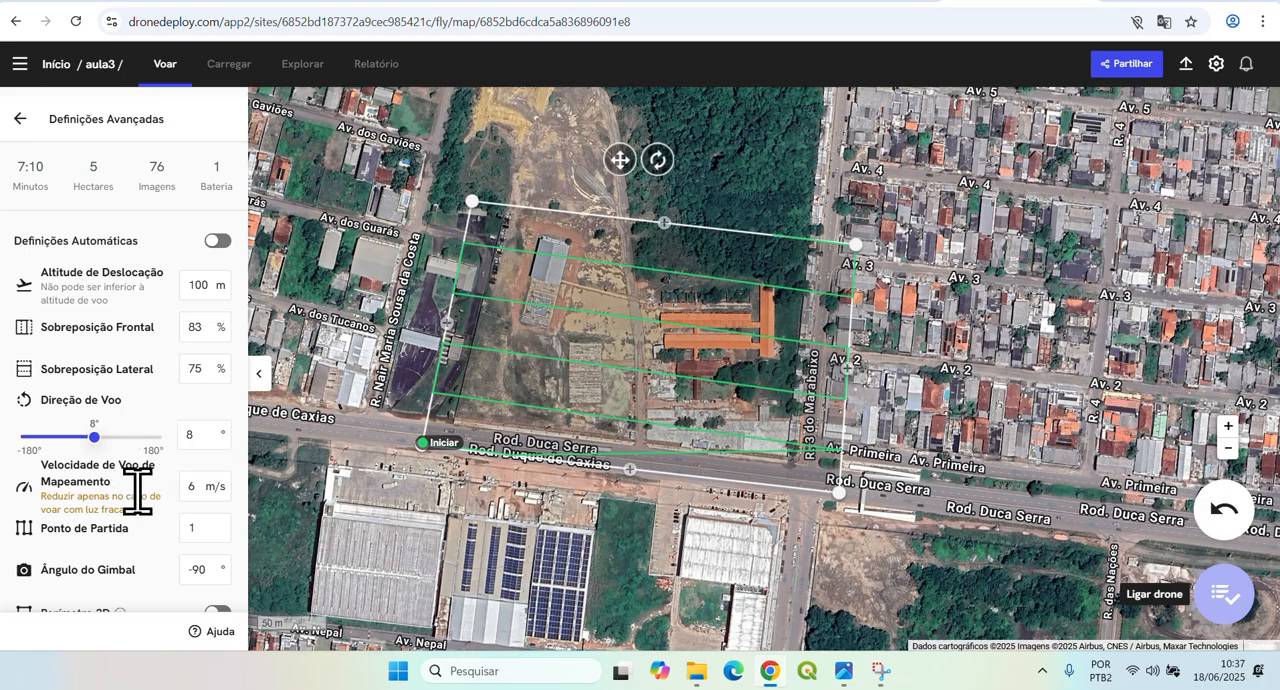
Set the flight route's starting point to 11.
scroll(140, 500, "down", 1)
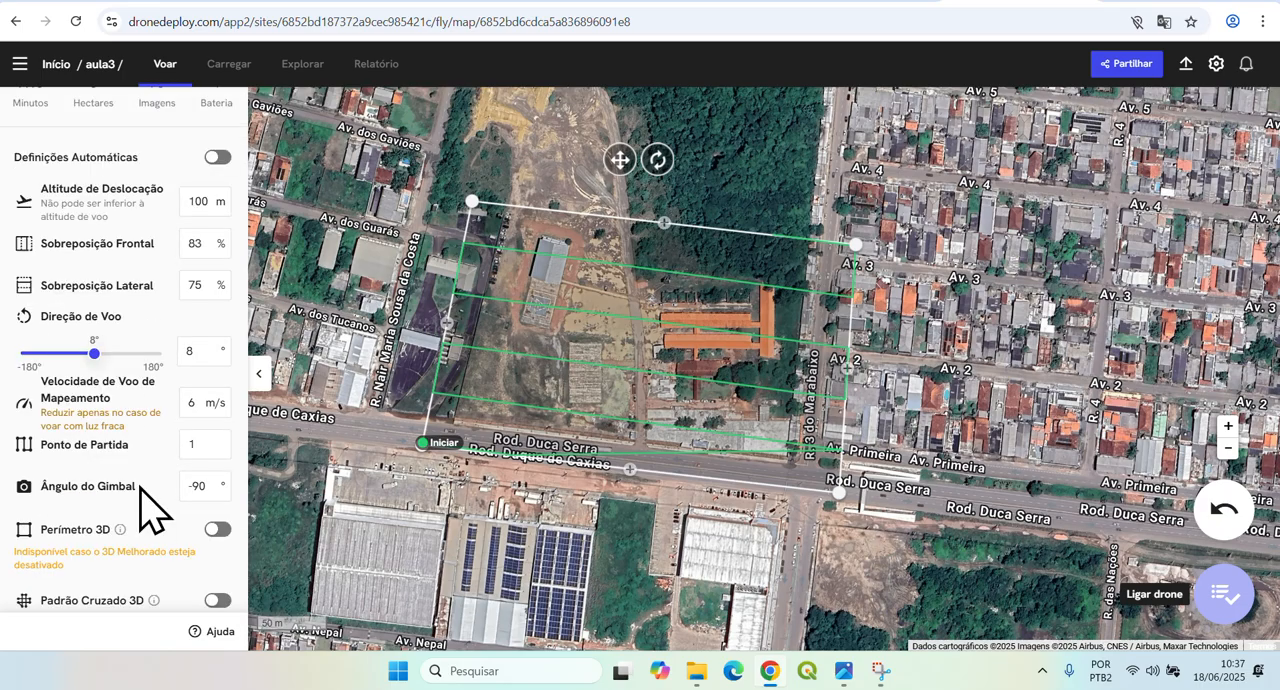
left_click(200, 408)
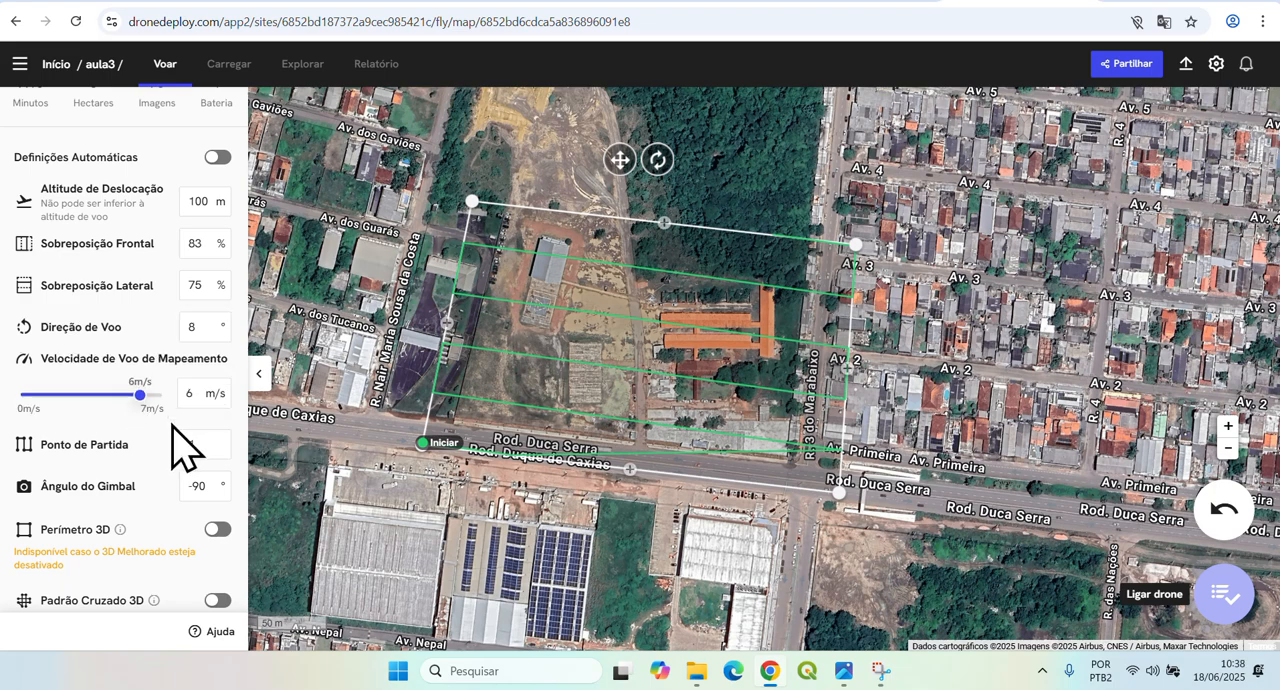
left_click(209, 446)
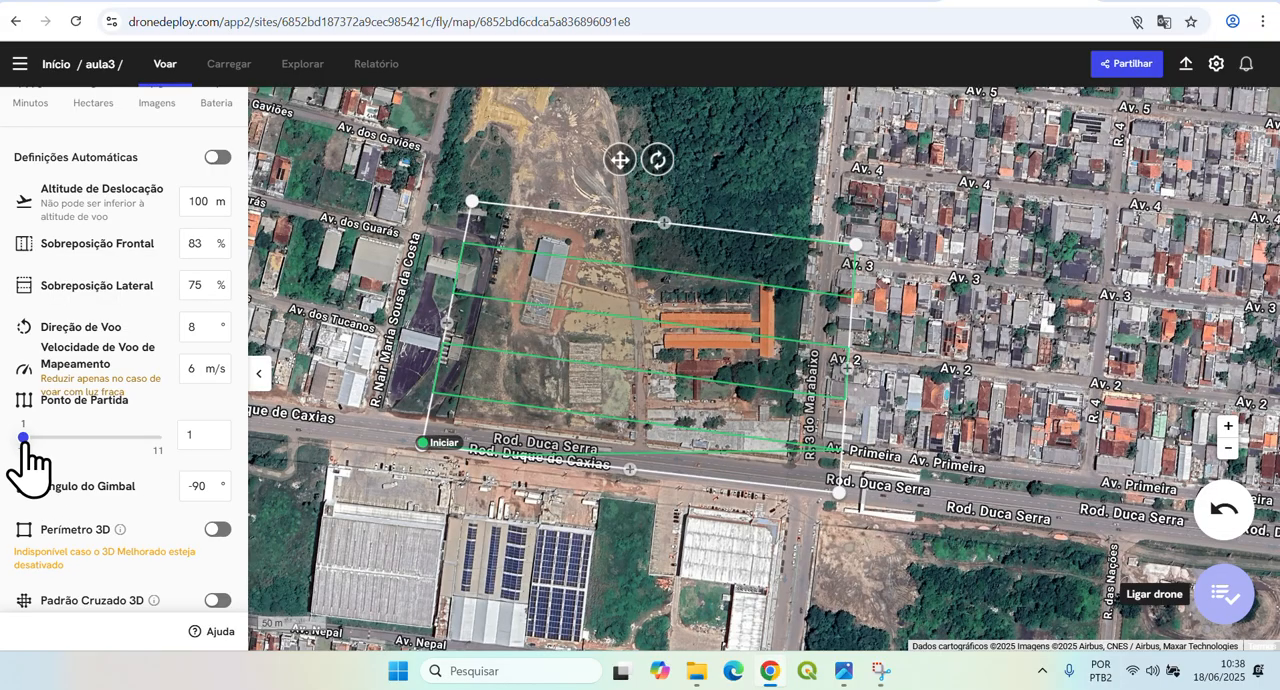
left_click_drag(22, 438, 180, 452)
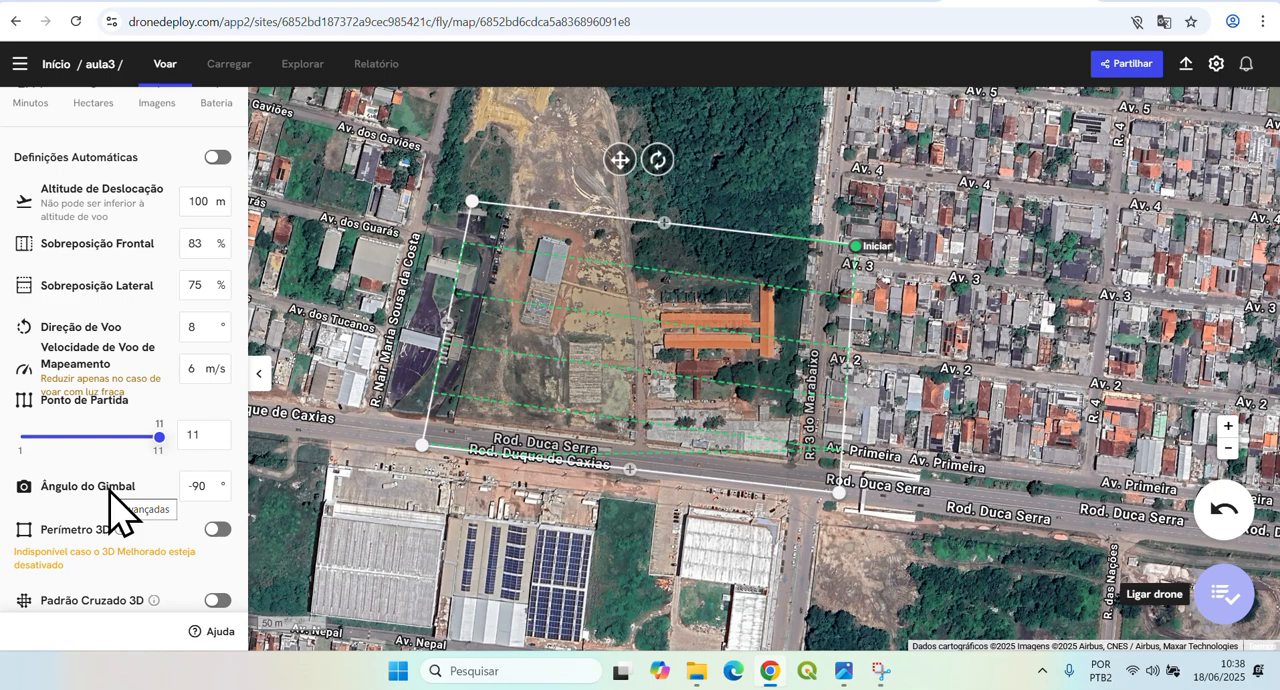
Review the remaining advanced flight settings, from gimbal angle and 3D options through obstacle avoidance, exposure and focus to the planning camera.
scroll(110, 510, "down", 2)
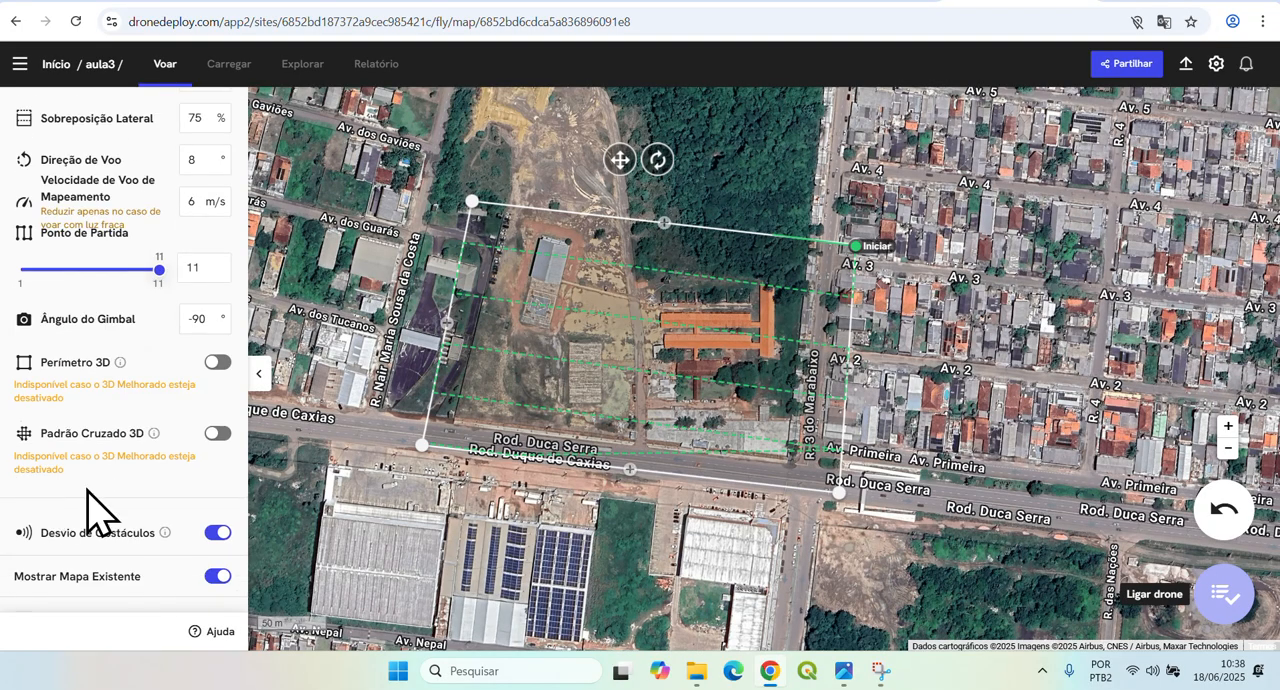
scroll(100, 510, "down", 2)
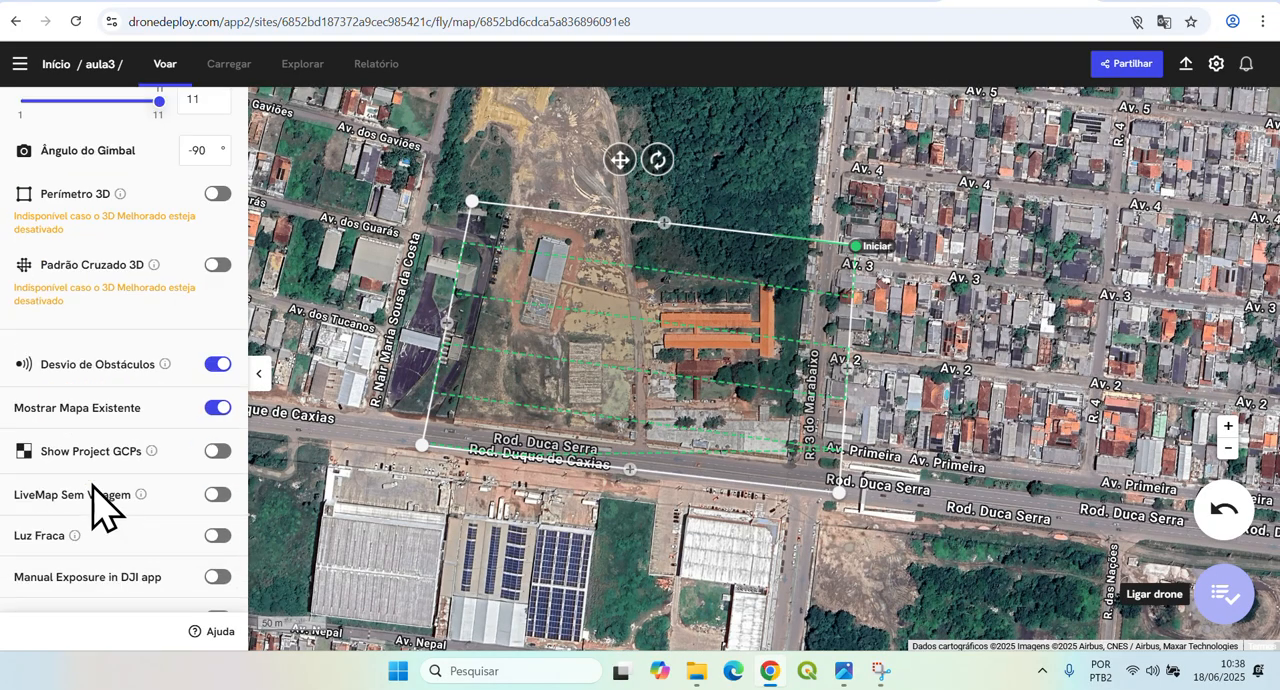
scroll(100, 505, "down", 2)
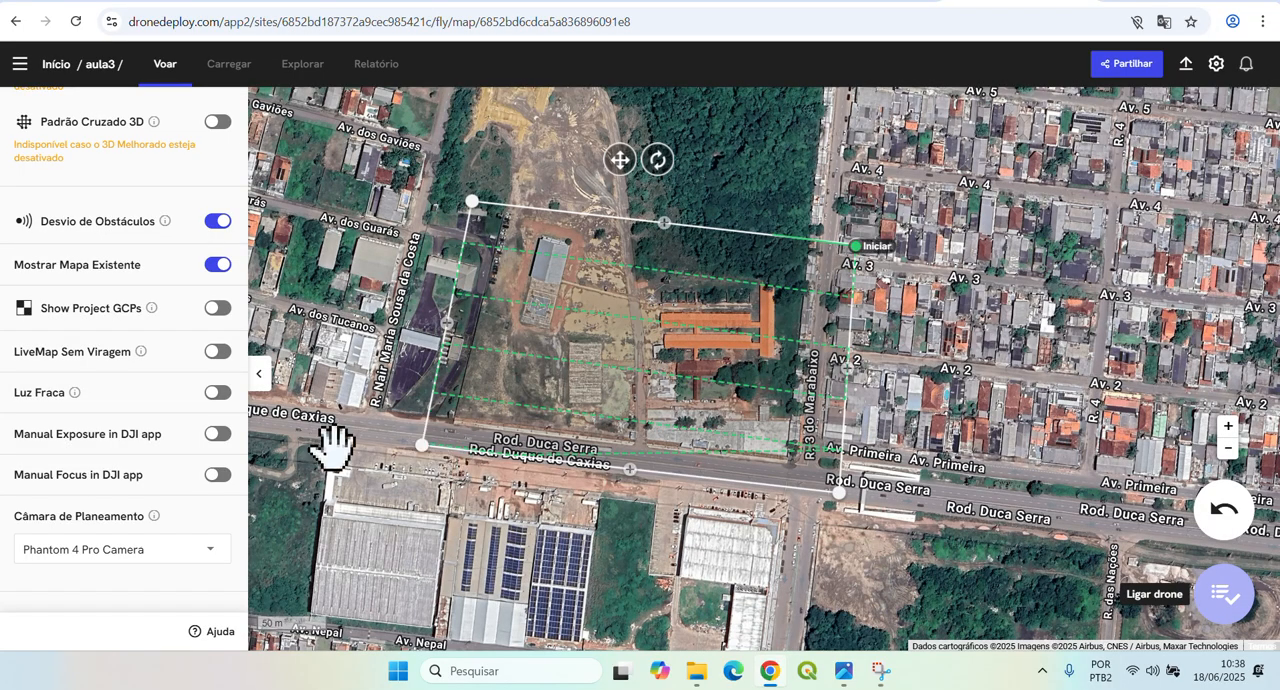
scroll(330, 440, "up", 5)
scroll(380, 365, "down", 5)
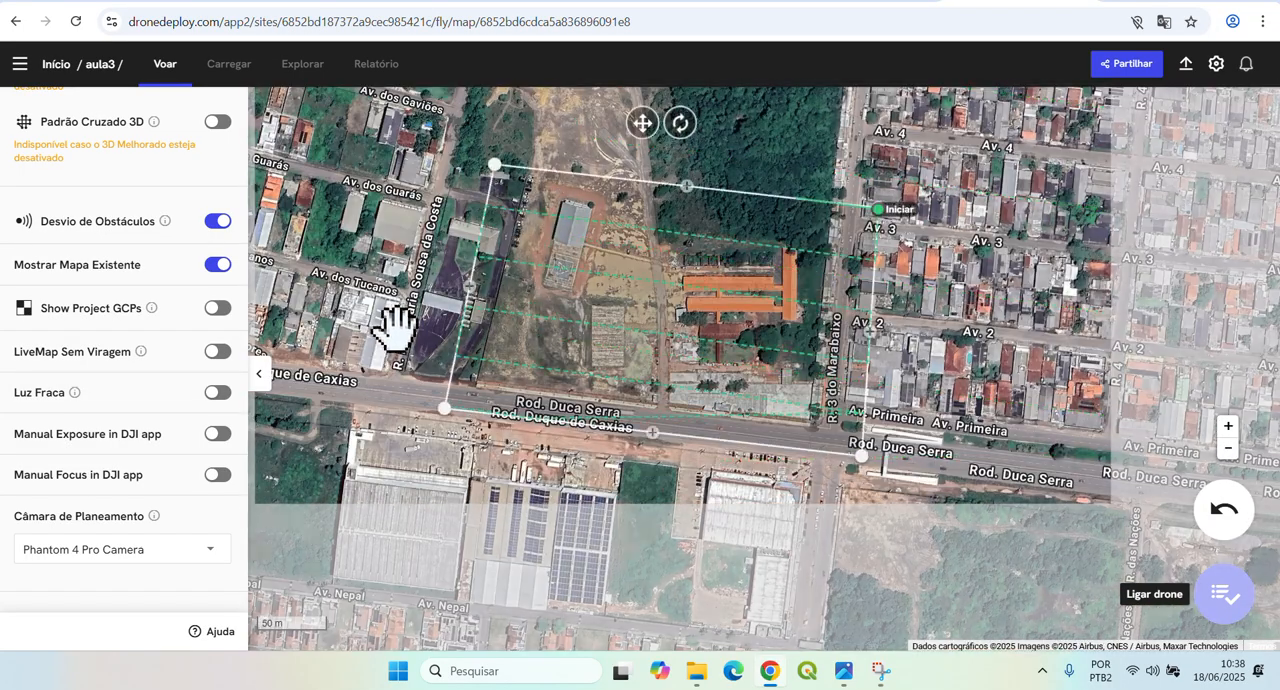
scroll(112, 393, "up", 3)
scroll(110, 395, "up", 3)
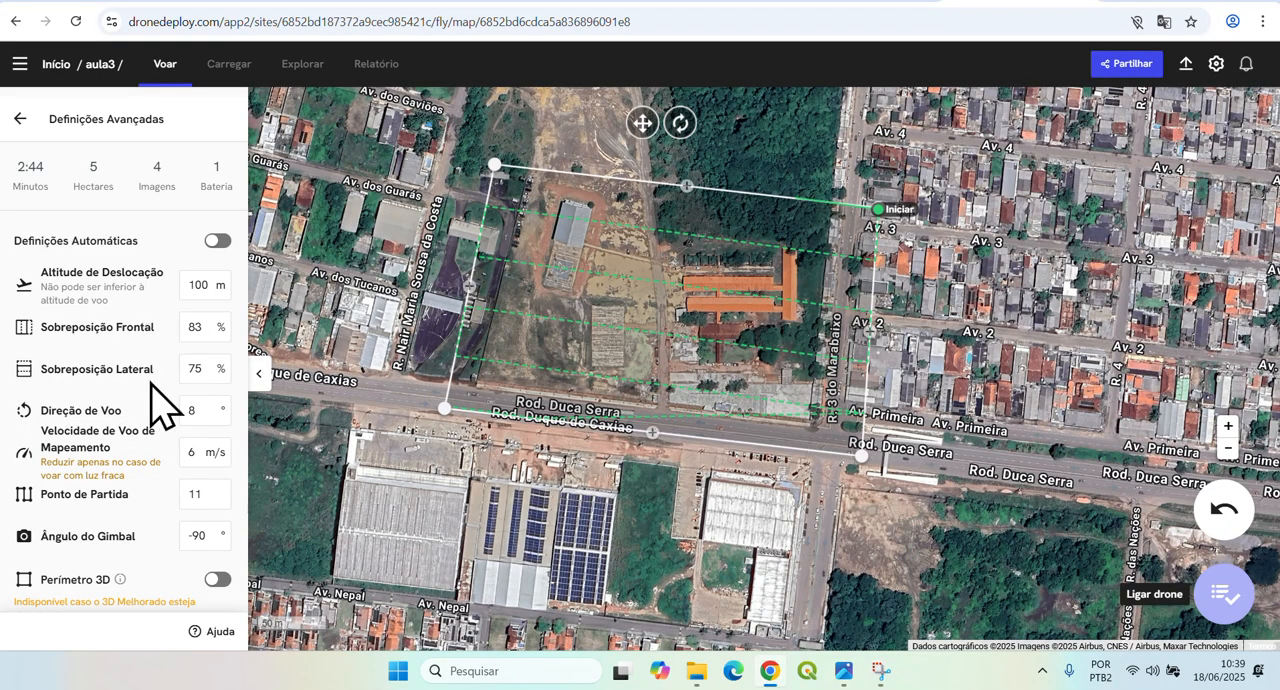
scroll(157, 400, "down", 1)
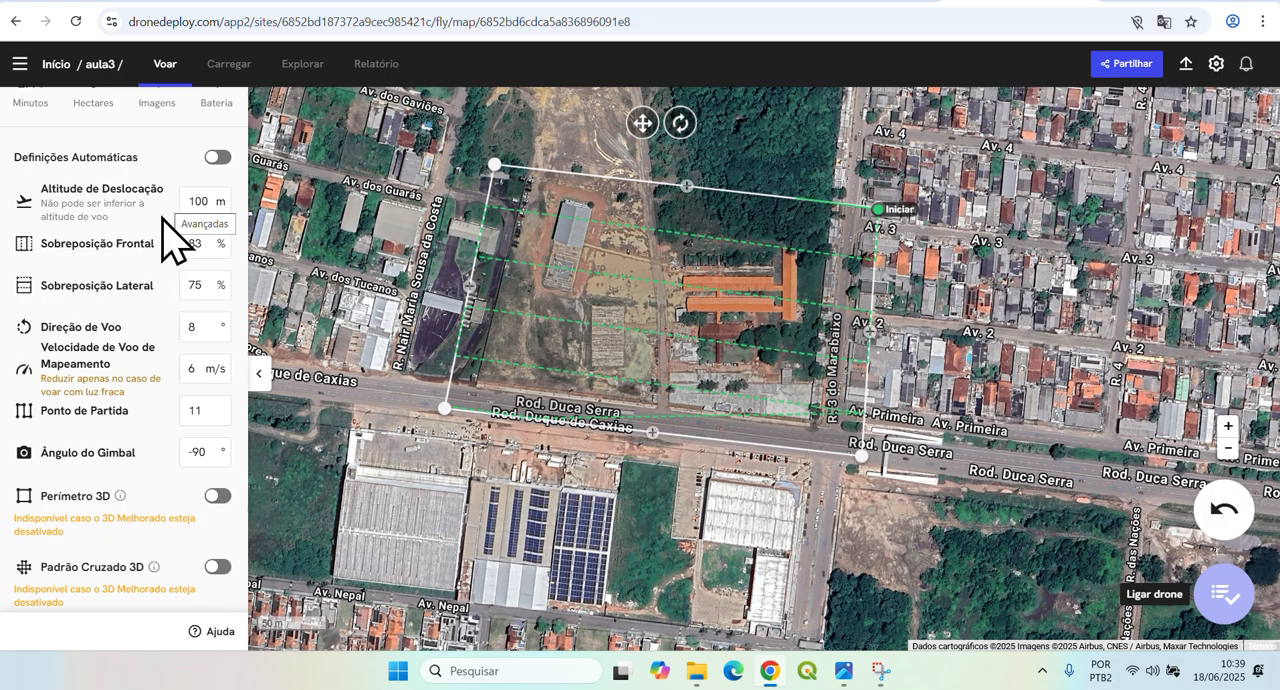
scroll(97, 392, "down", 5)
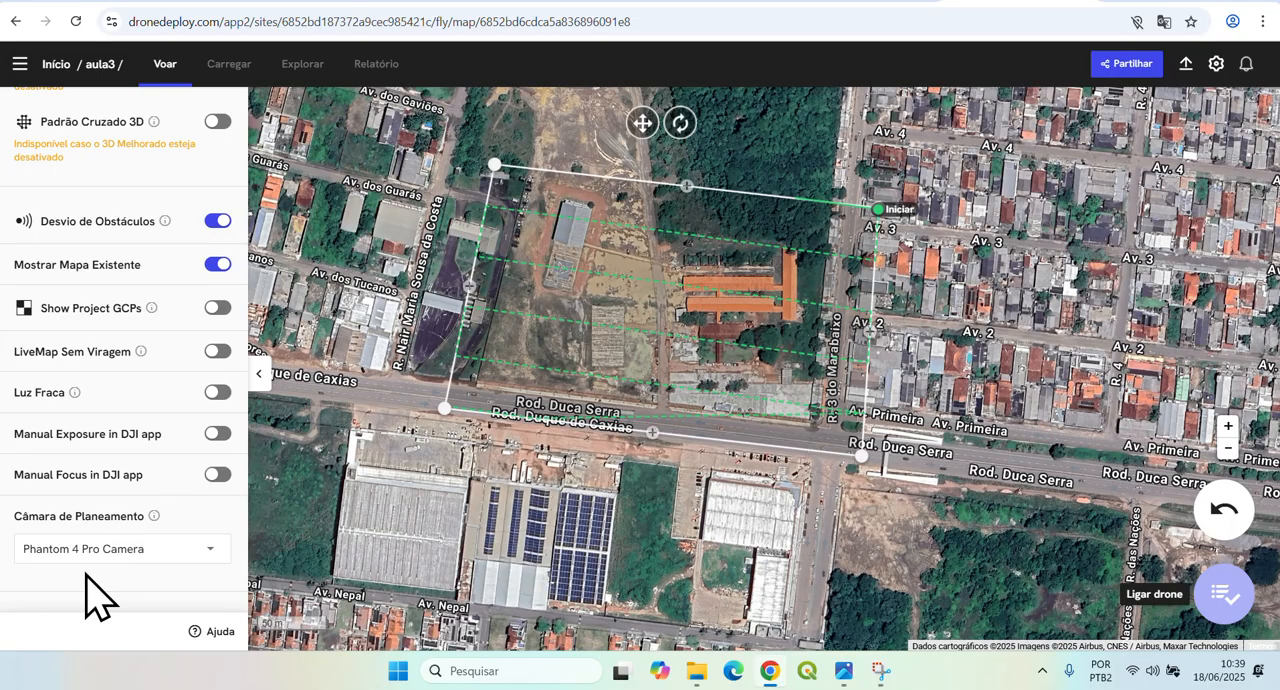
scroll(140, 380, "up", 5)
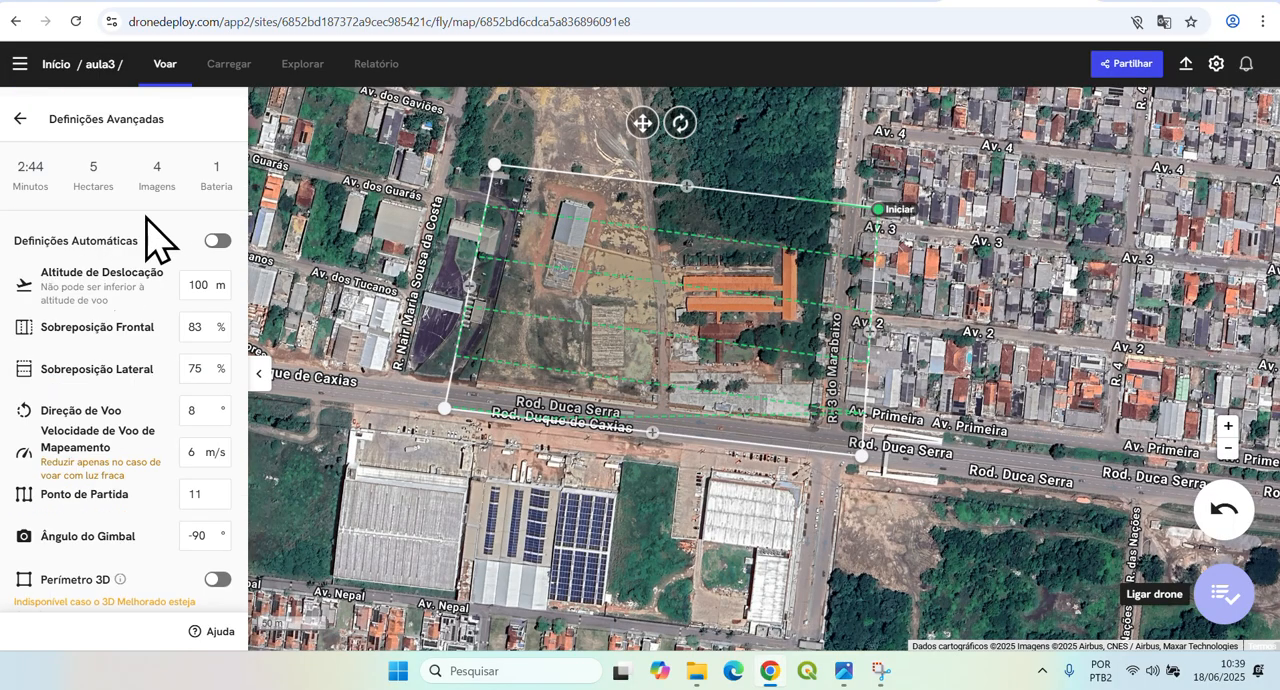